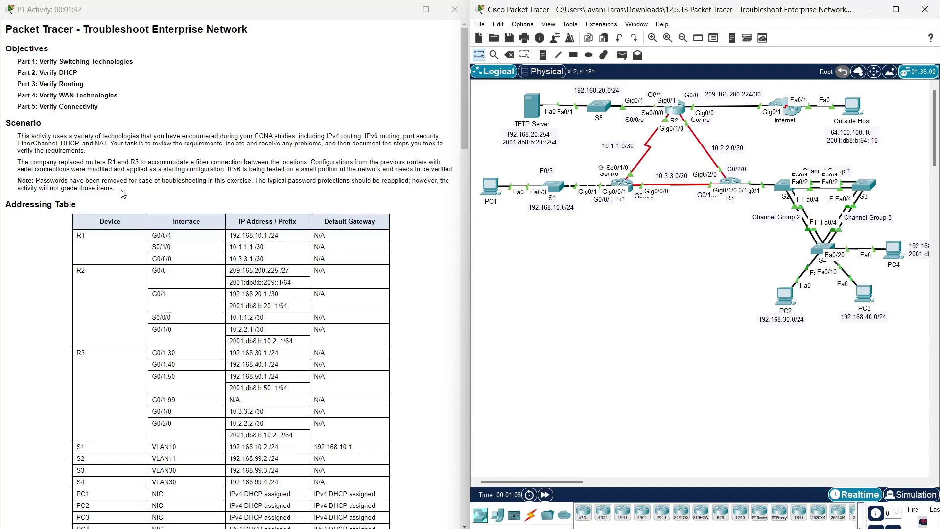
- Highlight the passwords note in the lab instructions and scroll further down
left_click_drag(130, 195, 89, 181)
triple_click(37, 180)
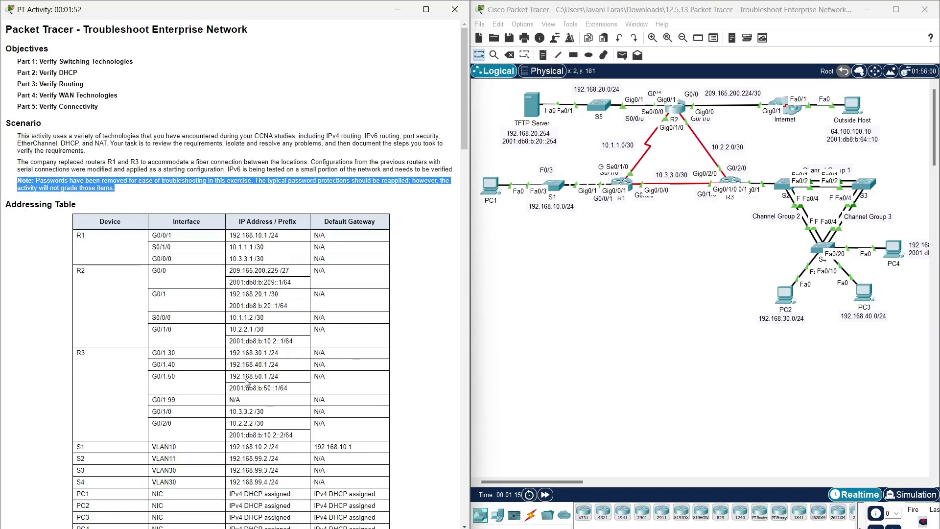
scroll(228, 311, "down", 3)
scroll(228, 311, "down", 6)
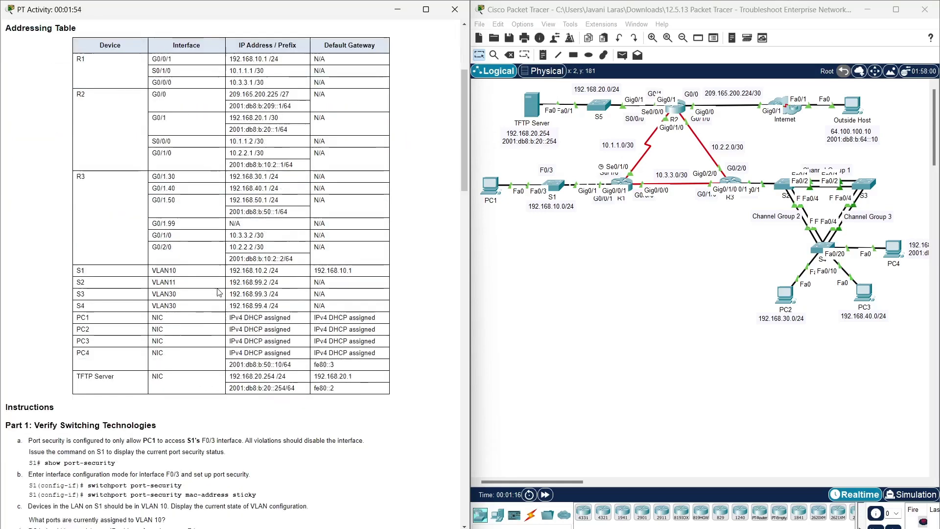
scroll(210, 315, "down", 2)
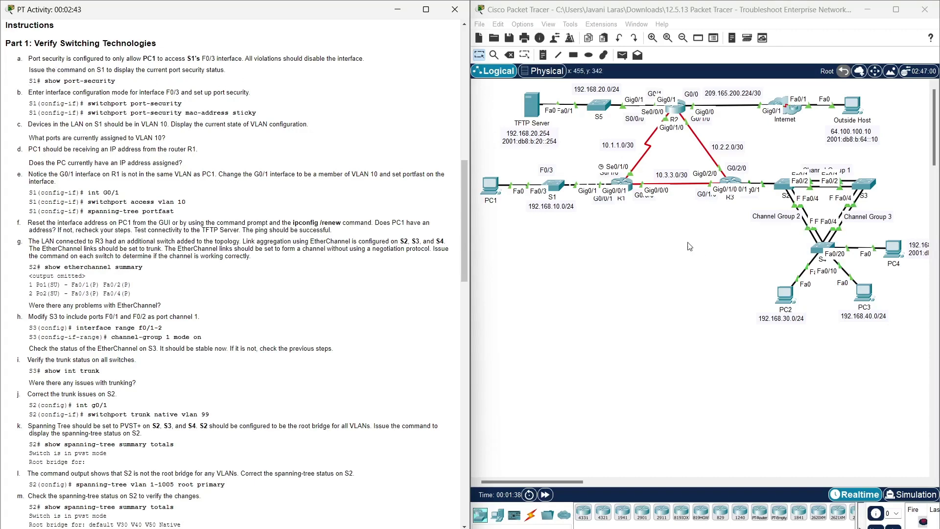
- Open switch S1's command line and enter privileged mode with enable
left_click(554, 185)
left_click_drag(537, 142, 537, 50)
left_click(418, 76)
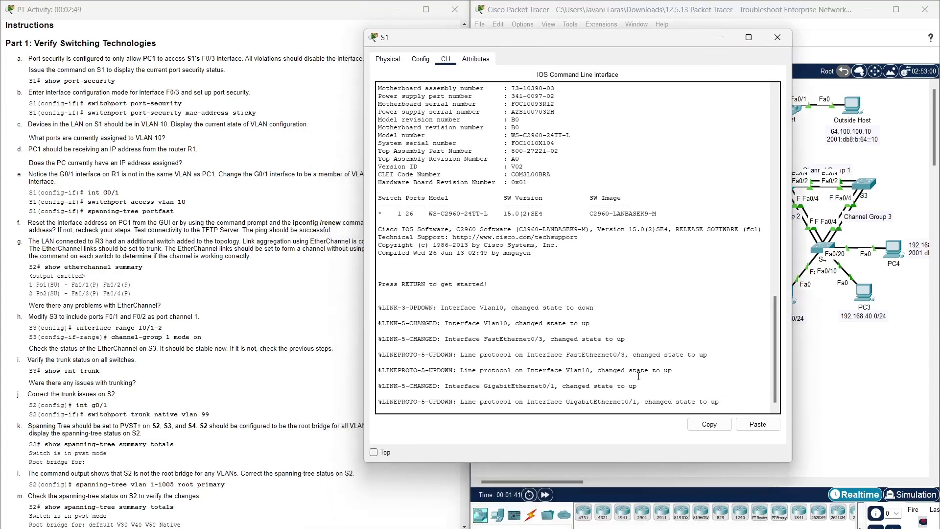
key("Return")
type("enabl")
key("Tab")
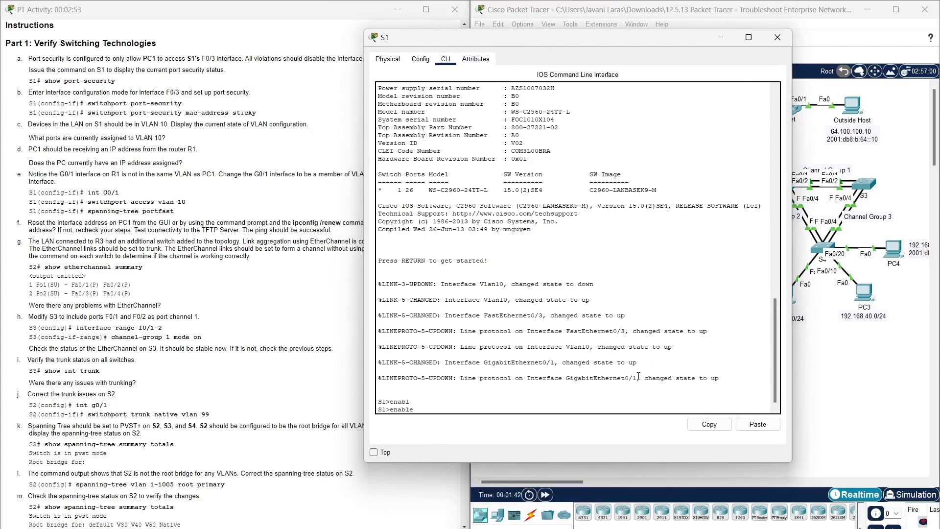
key("Return")
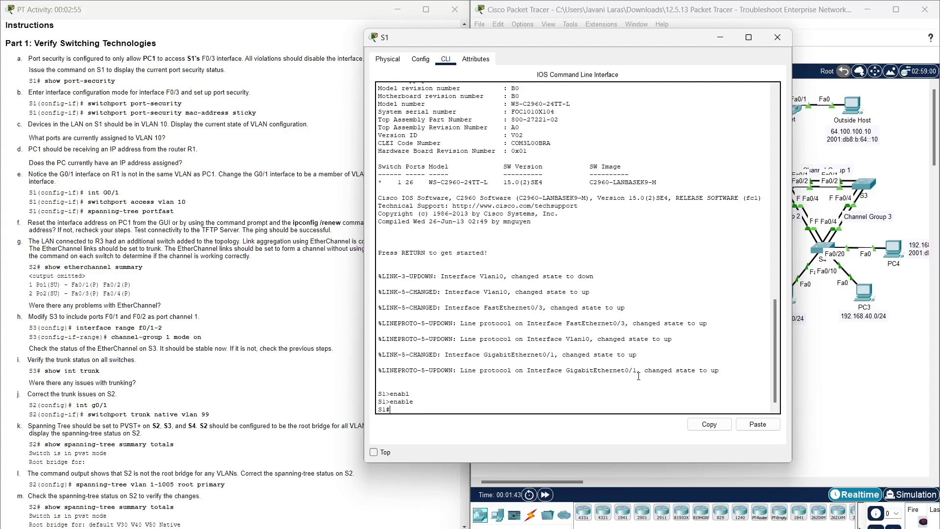
- Run show port-security on S1, which lists no secured ports yet
type("show port -security")
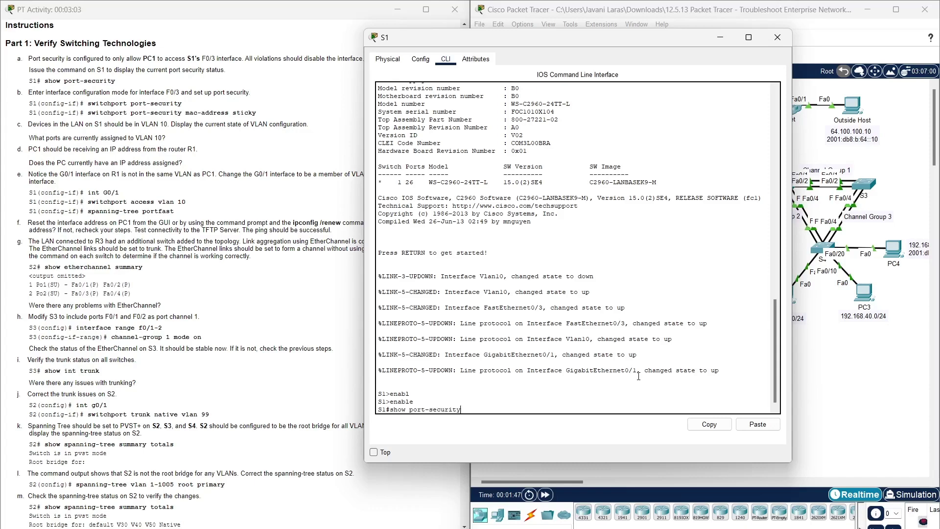
key("Return")
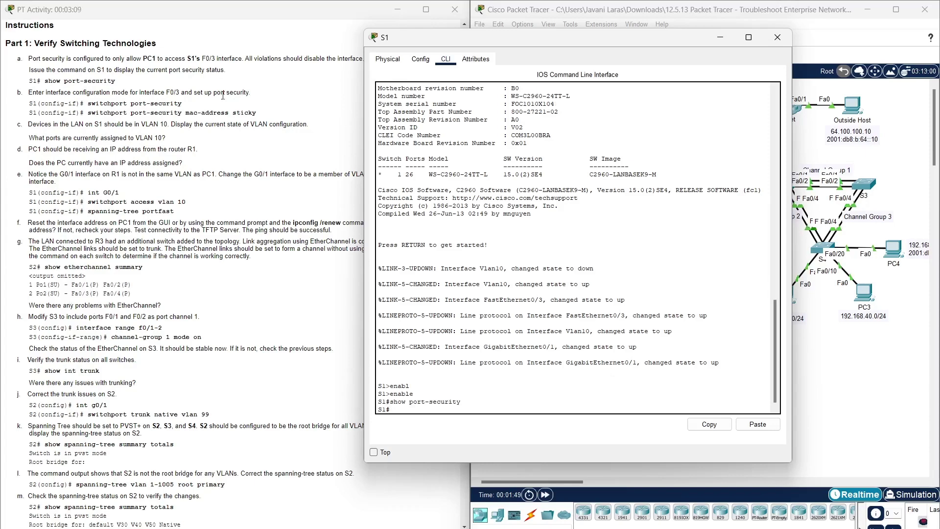
left_click_drag(579, 42, 655, 32)
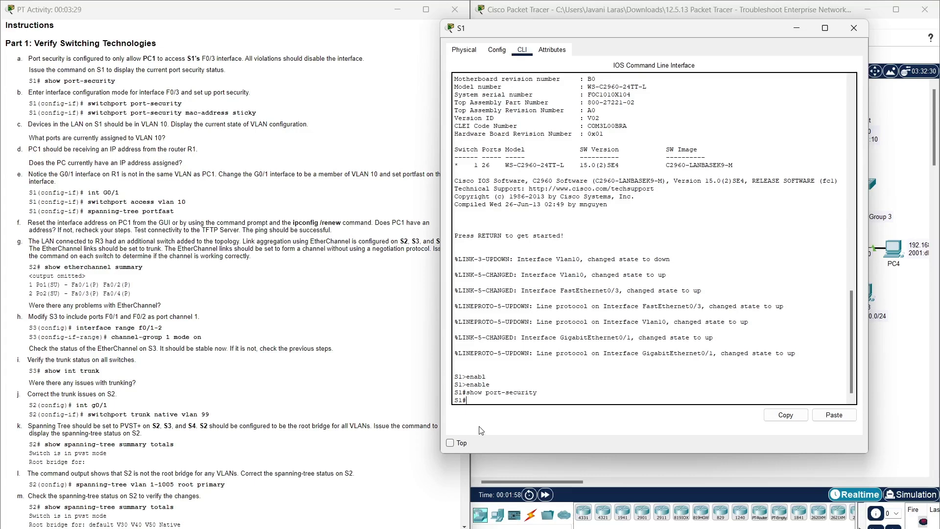
- Enter global configuration mode on S1 after clearing a mistyped interface command
type("intr")
key("Tab")
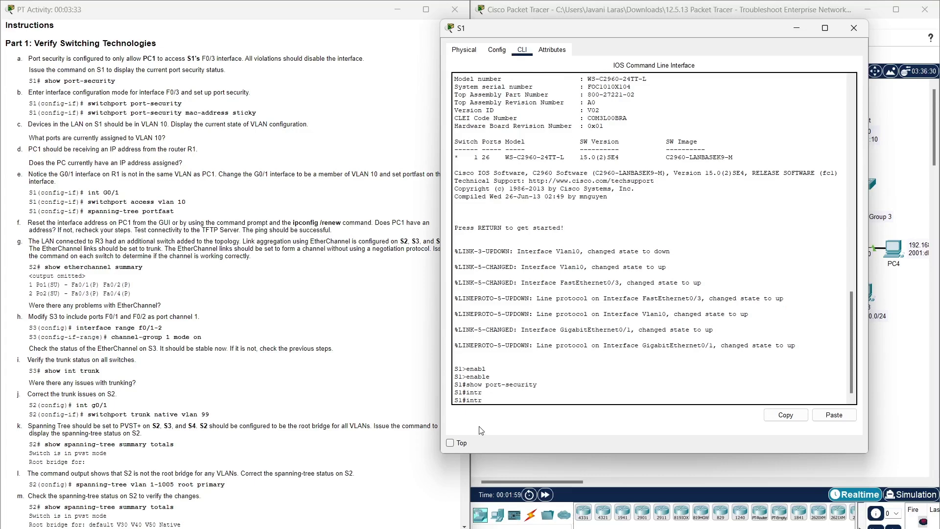
key("BackSpace")
type("erf")
key("Tab")
type("ace")
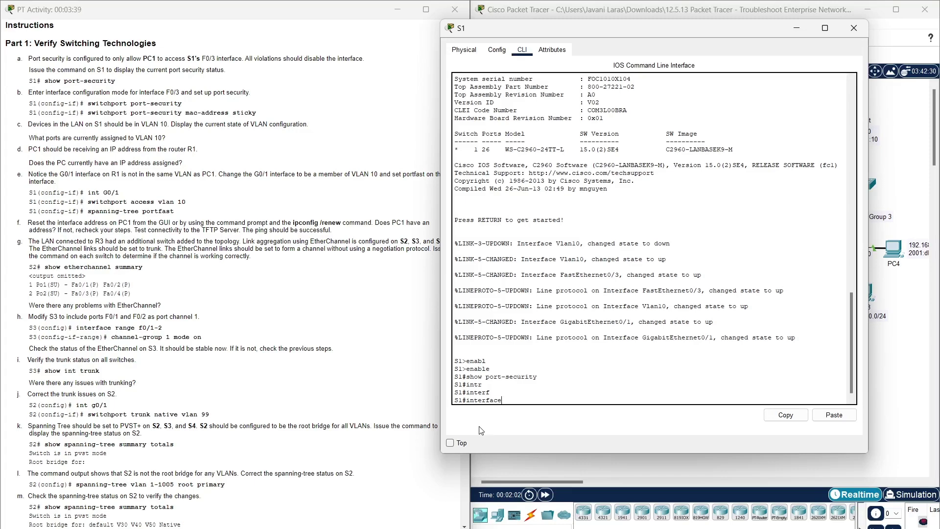
key("BackSpace")
key("BackSpace")
key("BackSpace")
key("BackSpace")
key("BackSpace")
key("BackSpace")
key("BackSpace")
key("BackSpace")
type("co")
key("Return")
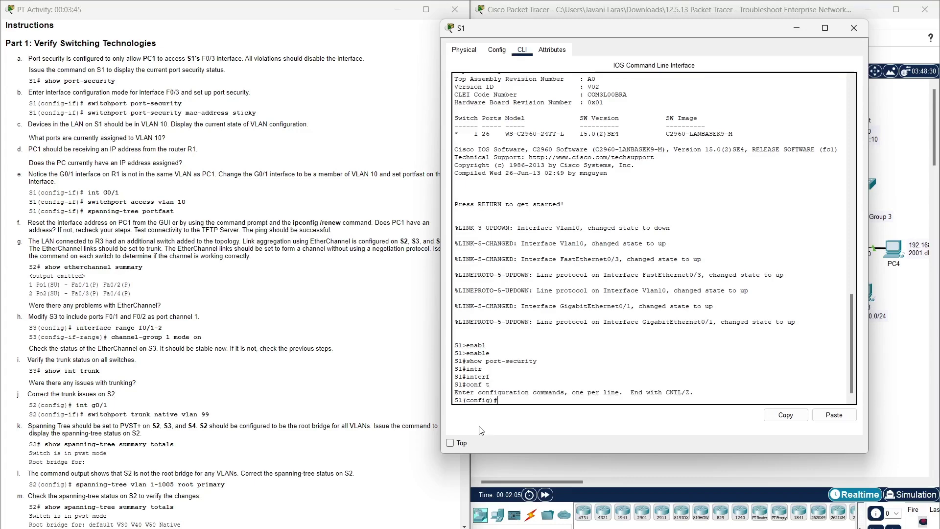
- Enable port security on interface Fa0/3
type("inter")
key("Tab")
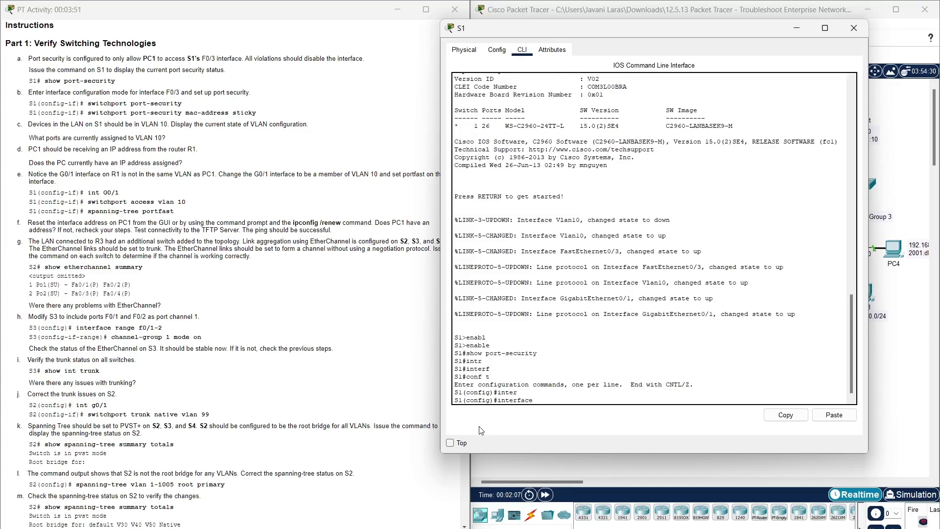
type("f0/3")
key("Return")
type("swit")
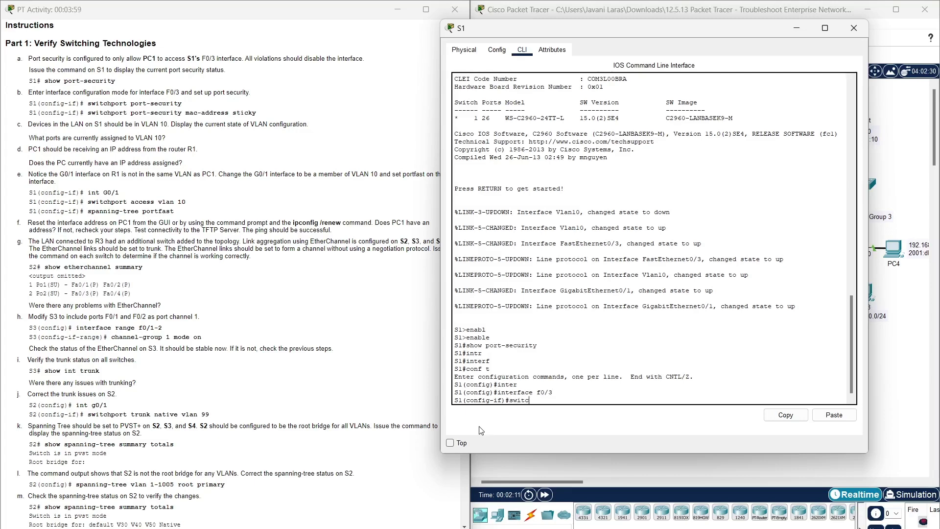
type("c")
key("Tab")
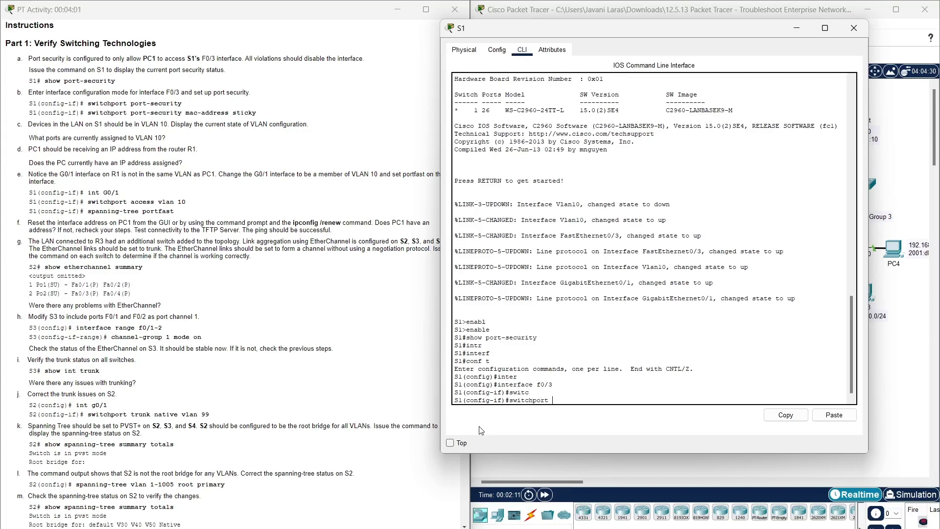
type("port")
key("Tab")
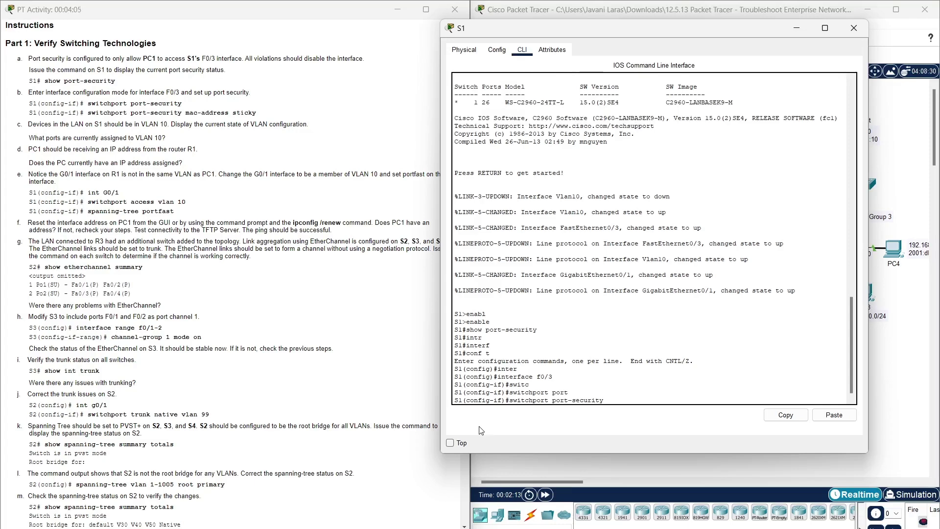
key("Return")
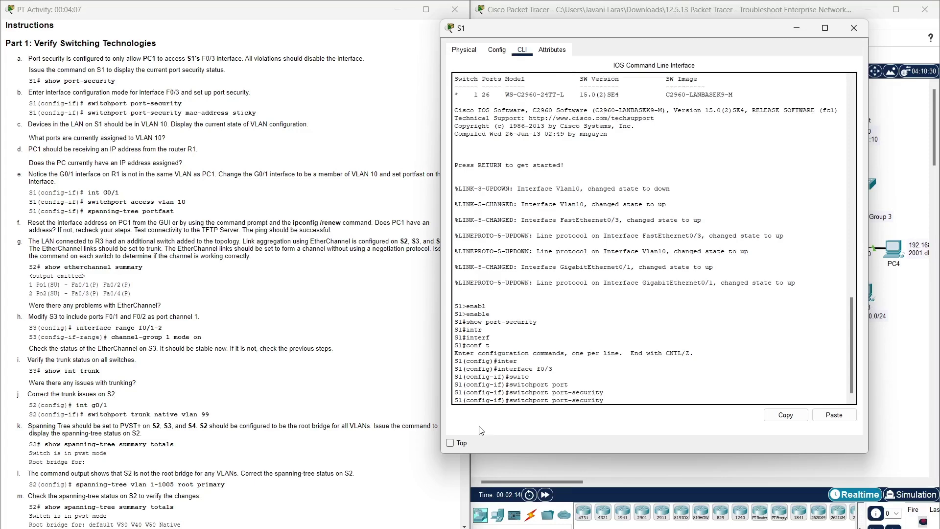
- Turn on sticky MAC address learning for Fa0/3
type("mac-add")
key("Tab")
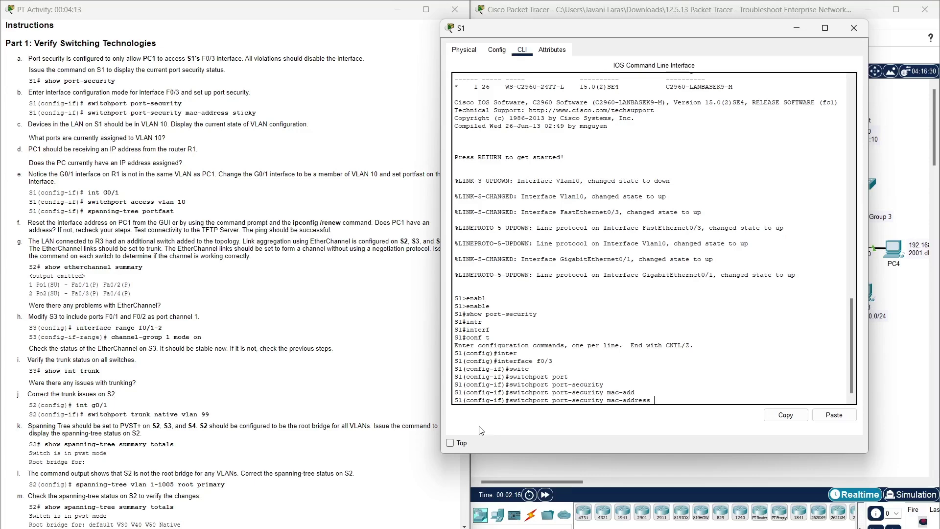
type("stic")
key("Tab")
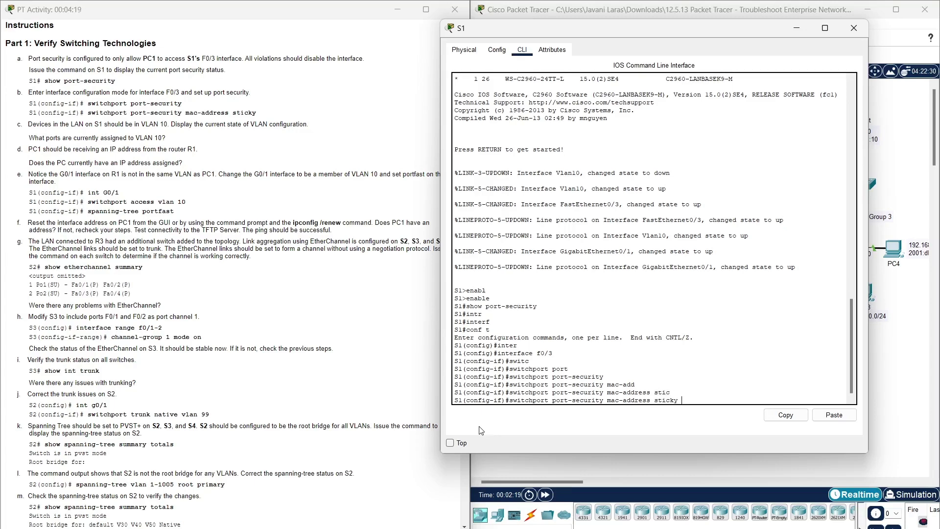
key("Return")
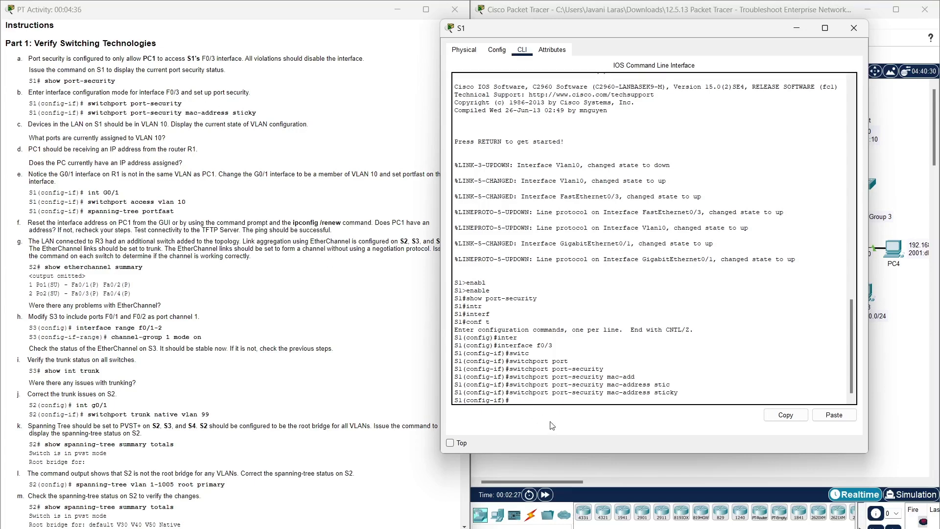
- Leave configuration mode and enter the show vlan command
type("end")
key("Return")
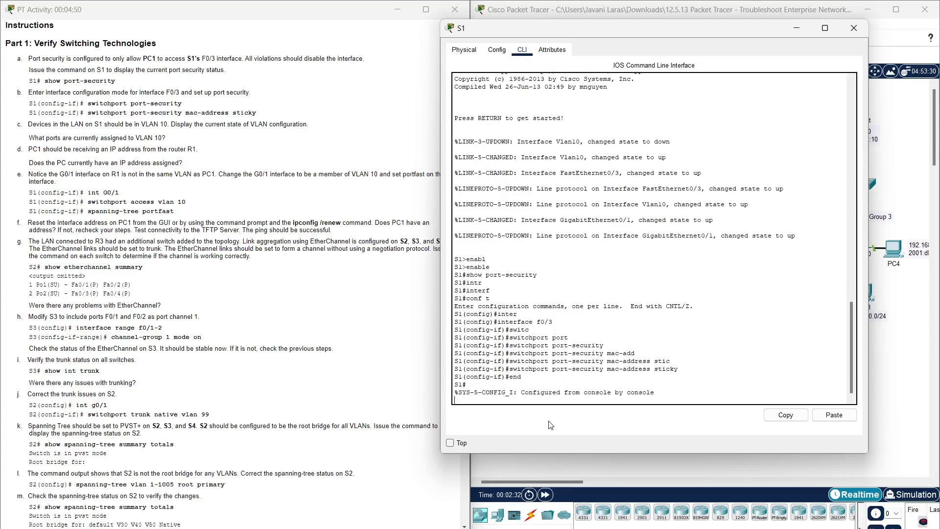
key("Return")
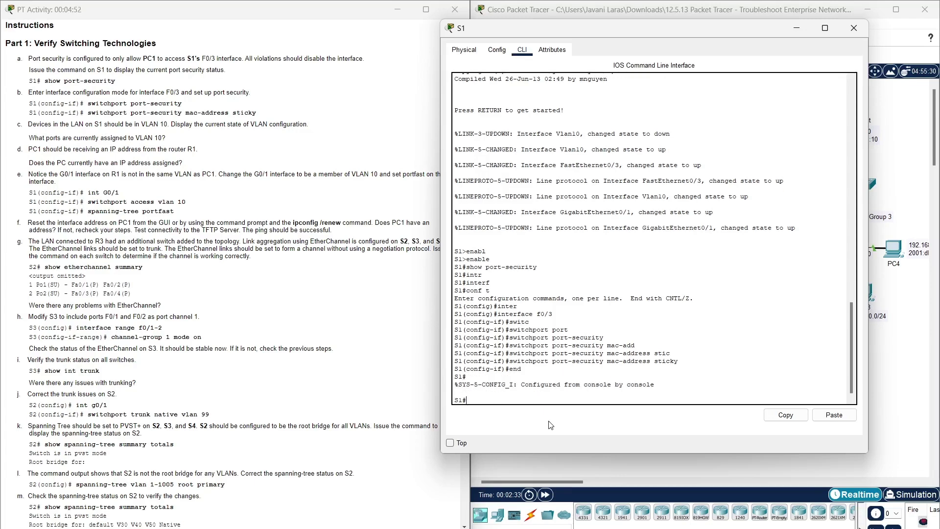
type("show vlan")
- Run show vlan and page through the full VLAN listing
key("Return")
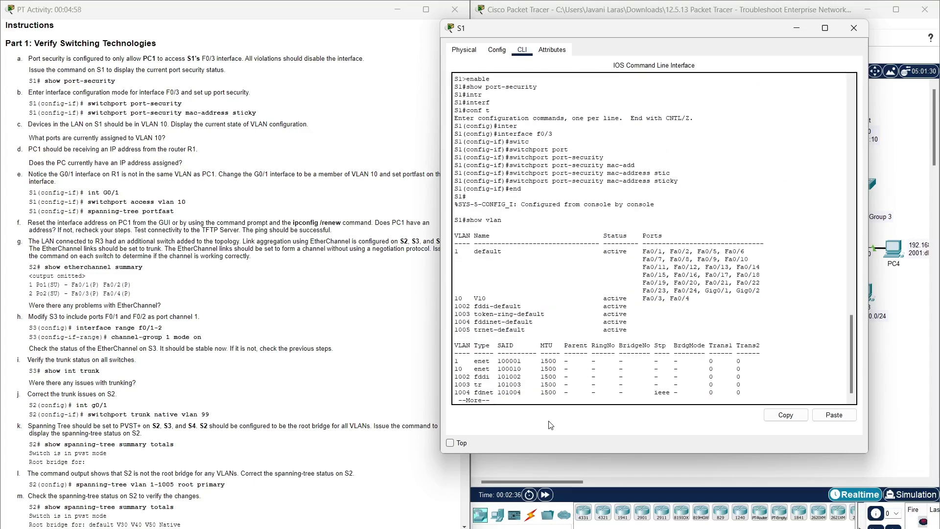
key("Return")
key("Return")
key("Return")
key("Return")
key("Return")
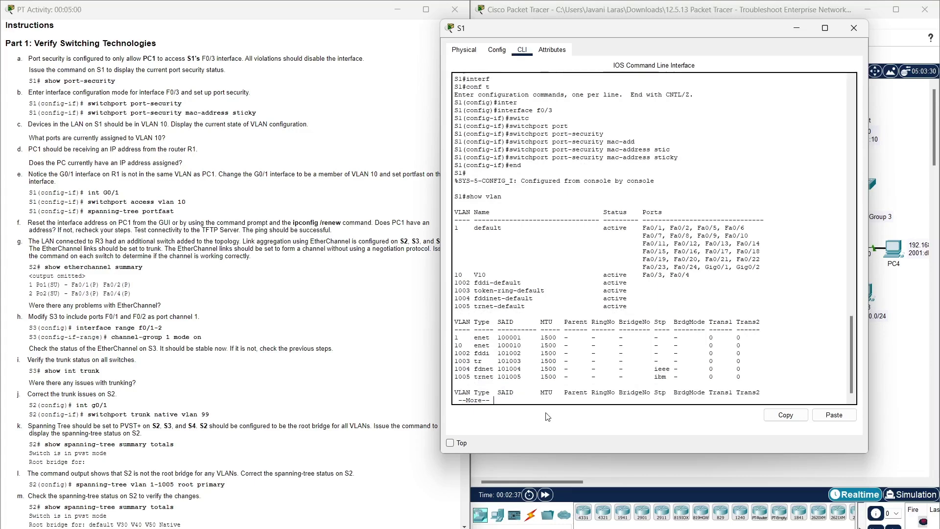
key("Return")
key("Return")
key("Return")
key("Return")
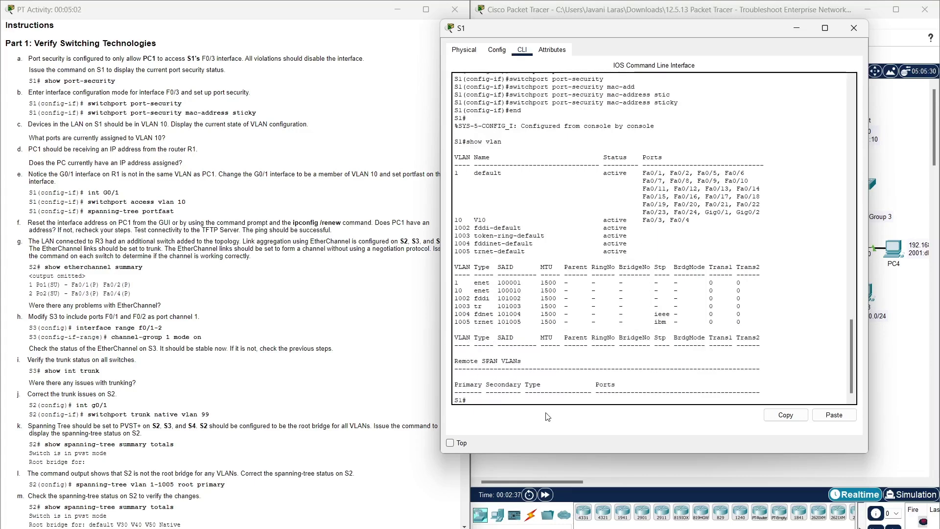
- Match the VLAN 10 ports question to the VLAN 10 row showing Fa0/3 and Fa0/4
left_click_drag(168, 142, 23, 138)
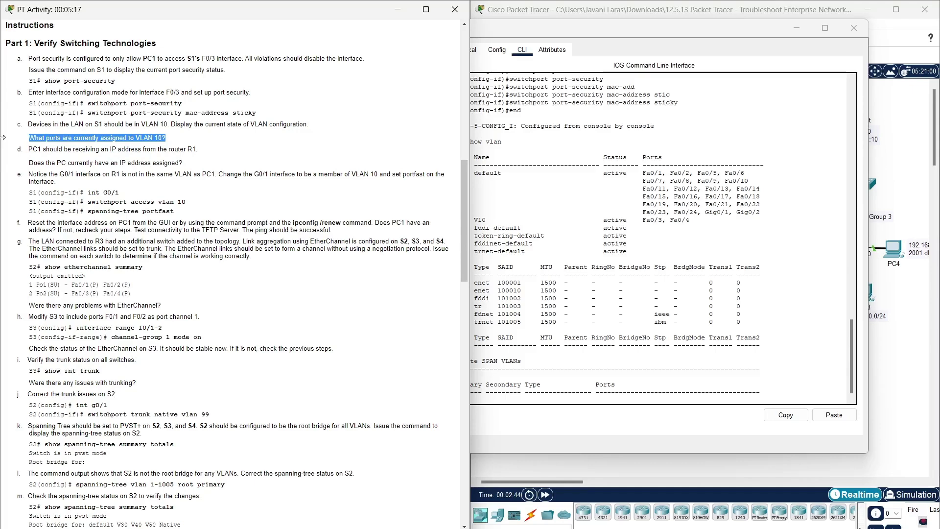
left_click(588, 178)
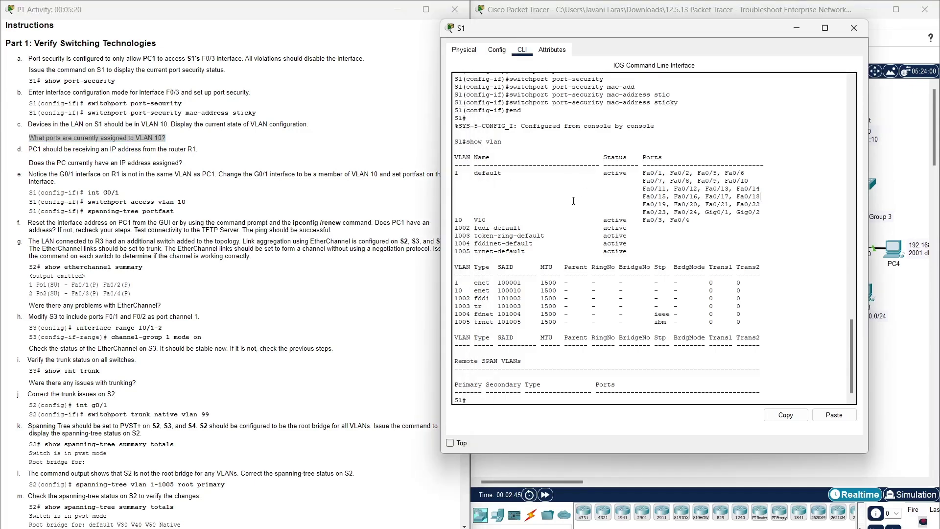
double_click(679, 220)
left_click_drag(659, 223, 453, 222)
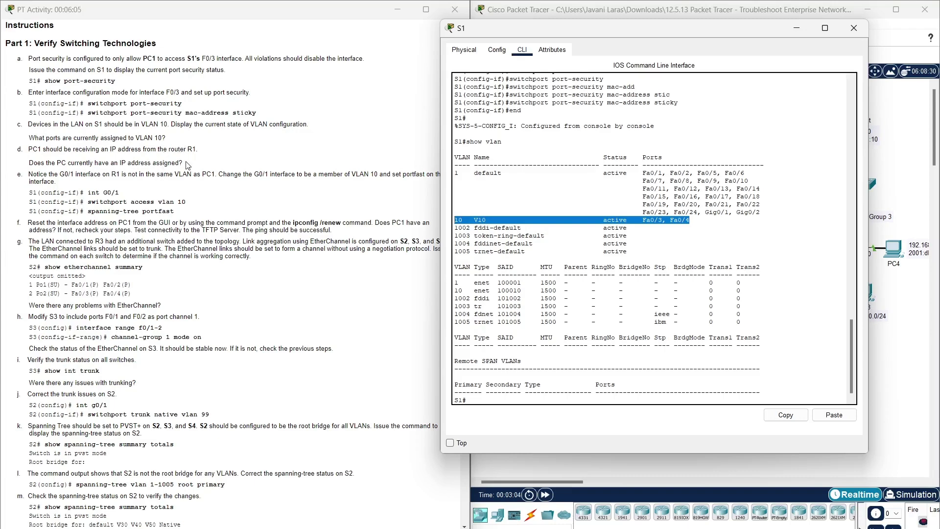
- Highlight the question about the PC's IP address, then return to S1's CLI
left_click_drag(184, 163, 2, 157)
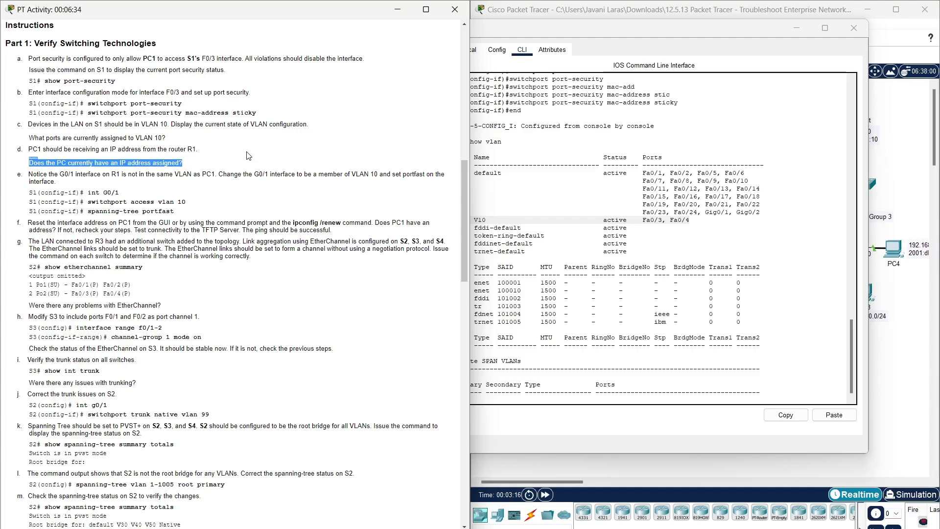
left_click(100, 185)
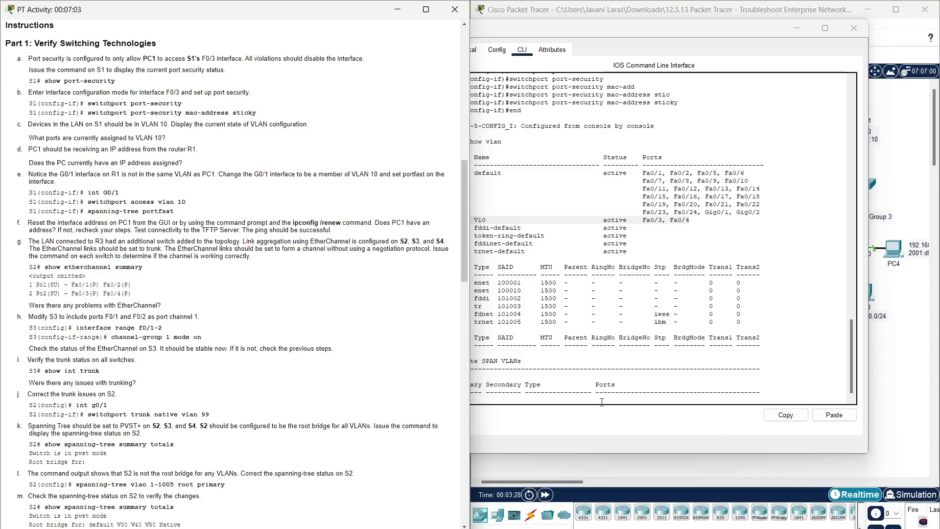
left_click(602, 402)
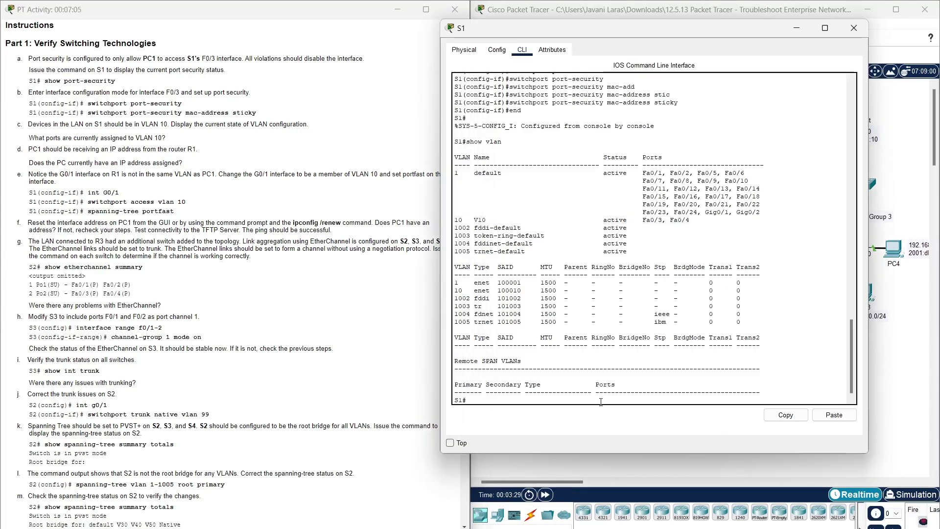
- Make S1's G0/1 an access port in VLAN 10
type("conf t")
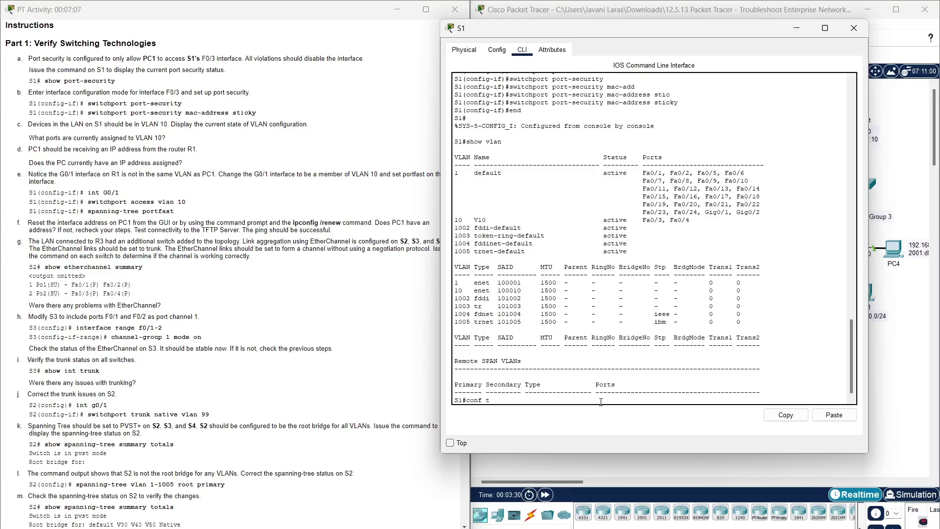
key("Return")
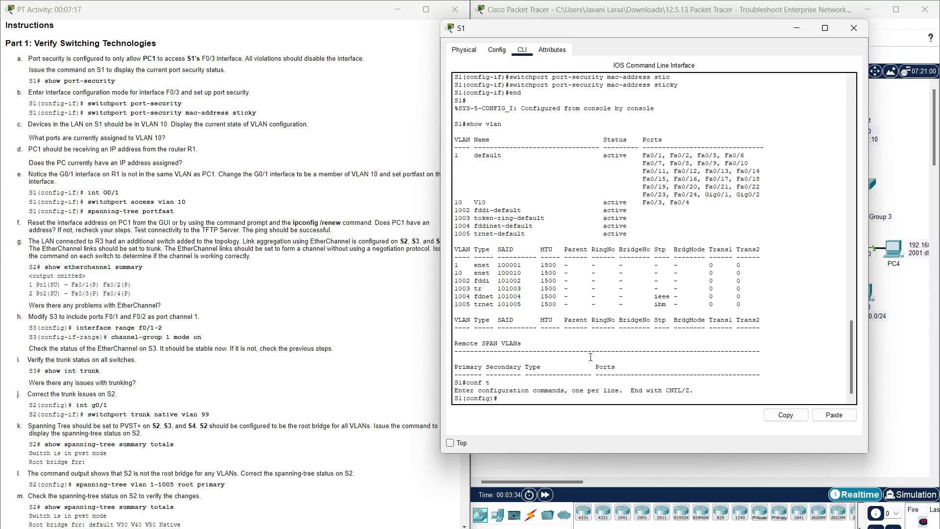
type("int G0/1")
key("Return")
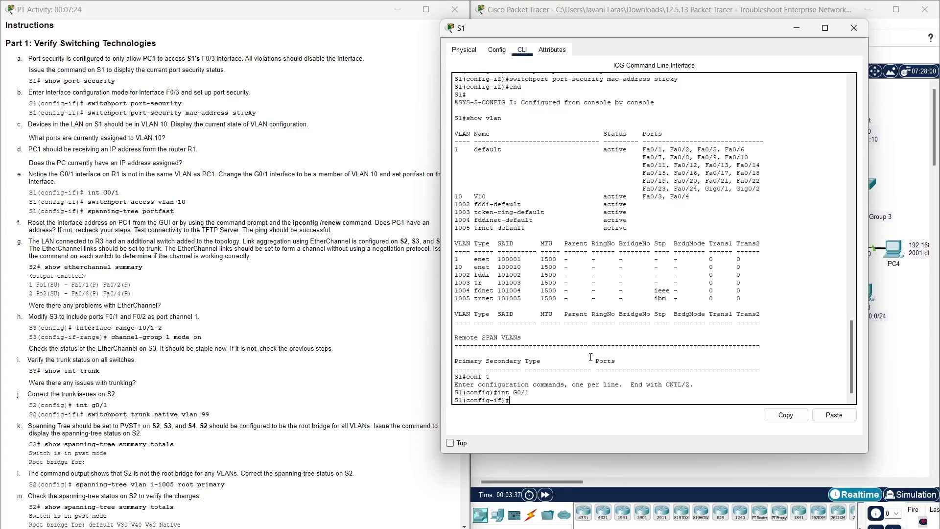
type("switch")
key("Tab")
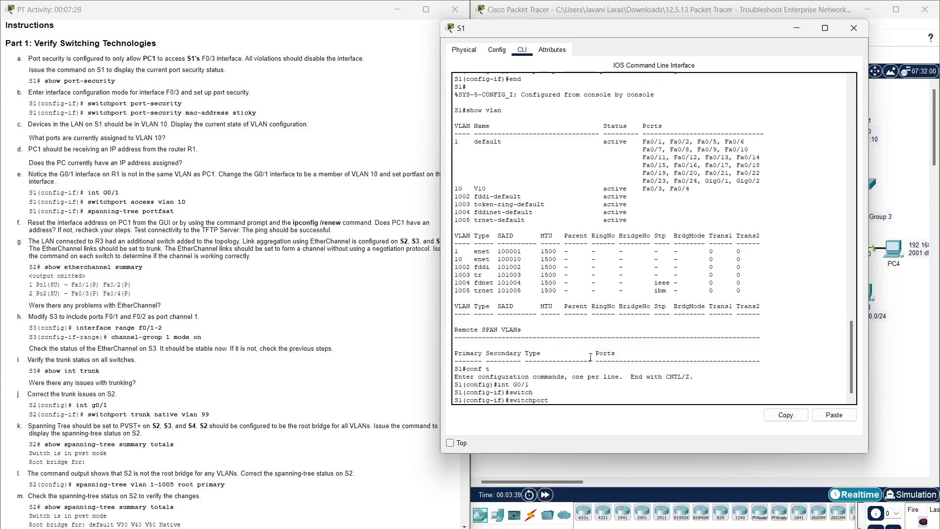
type("acce")
key("Tab")
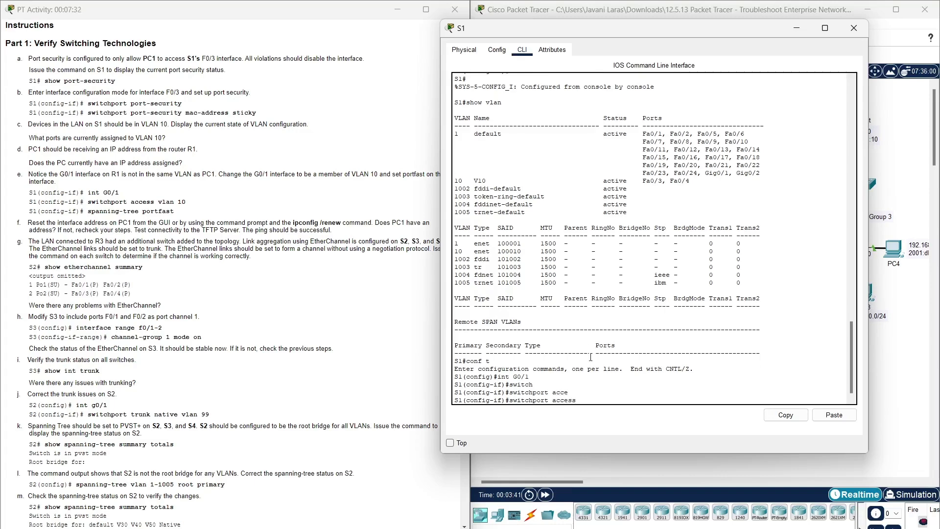
type("vlan 10")
key("Return")
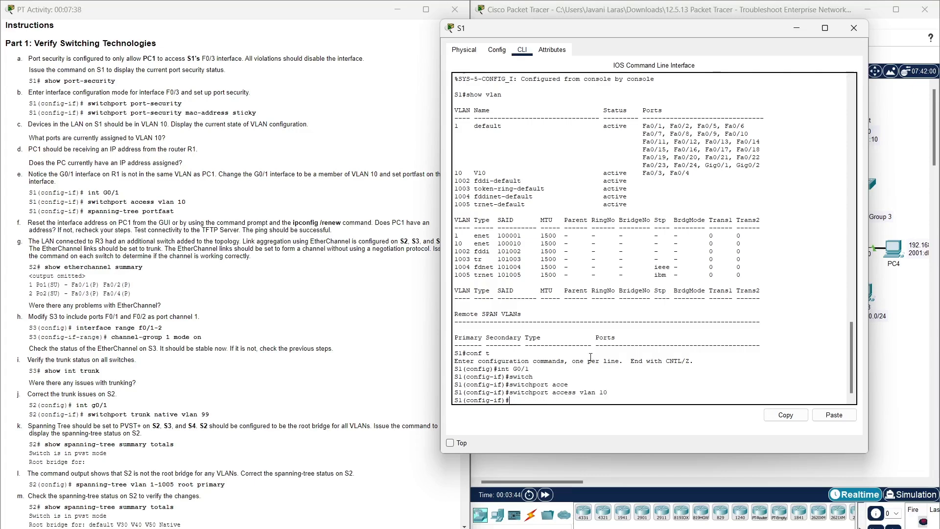
- Enable spanning-tree portfast on G0/1
type("spanni")
key("Tab")
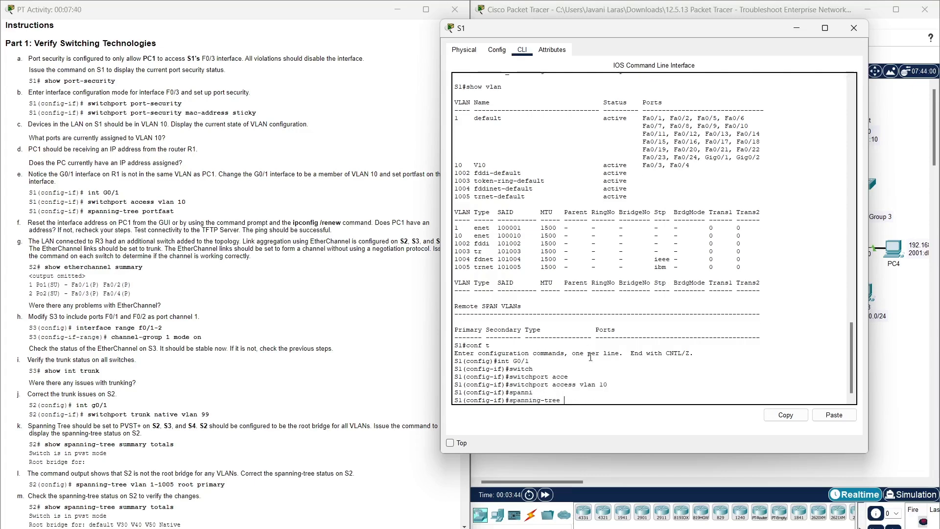
type("portfast")
key("Return")
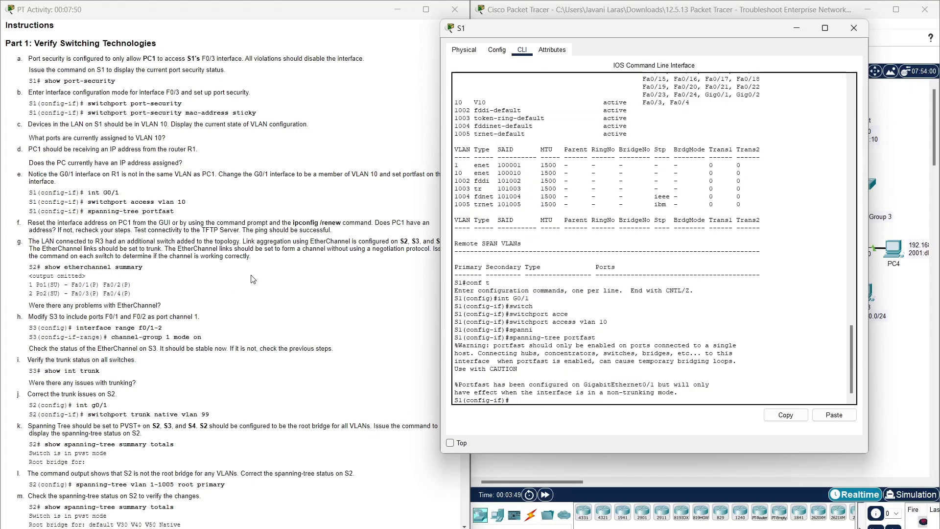
- Move S1 aside and highlight step f's ipconfig /renew and 'Does PC1 have an address?'
left_click_drag(619, 29, 660, 19)
left_click_drag(660, 19, 660, 19)
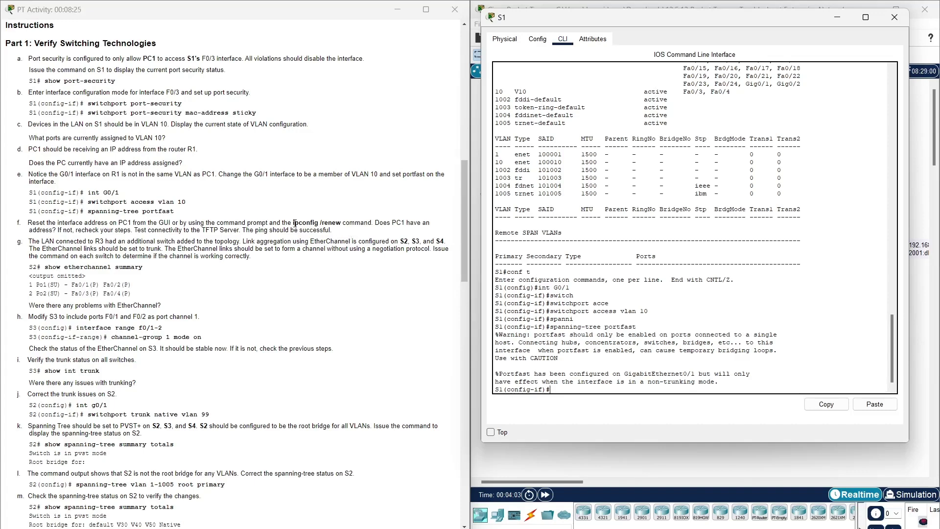
left_click_drag(292, 223, 341, 223)
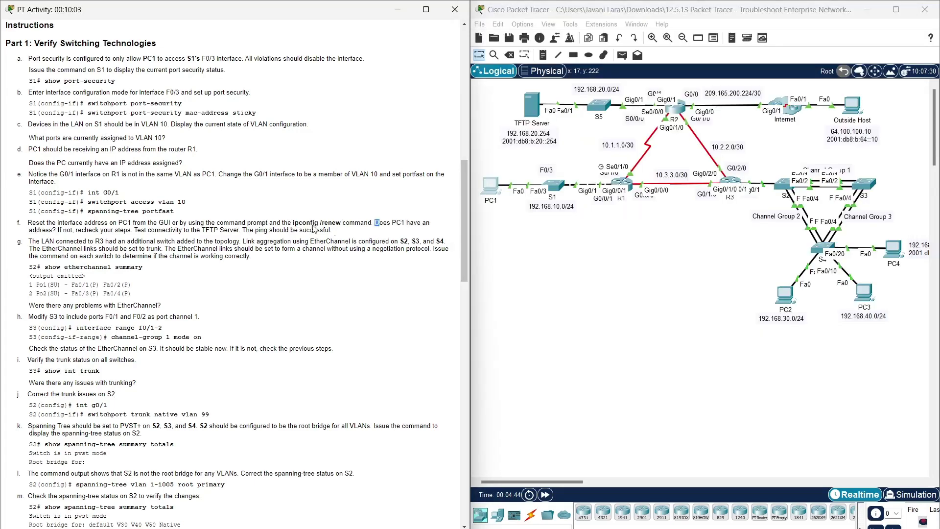
left_click_drag(315, 229, 57, 227)
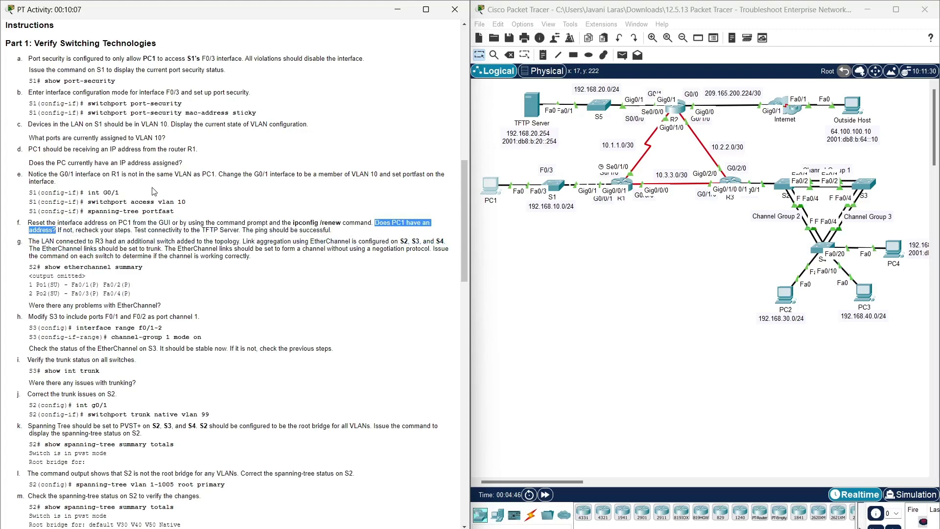
- Confirm PC1 holds DHCP address 192.168.10.10 with gateway 192.168.10.1, then close PC1
left_click(492, 189)
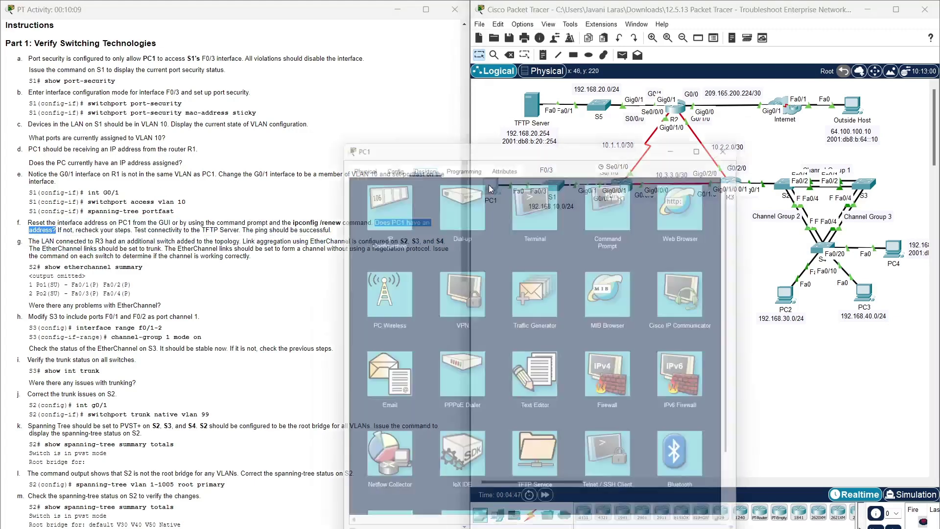
left_click(396, 190)
left_click_drag(465, 137, 481, 58)
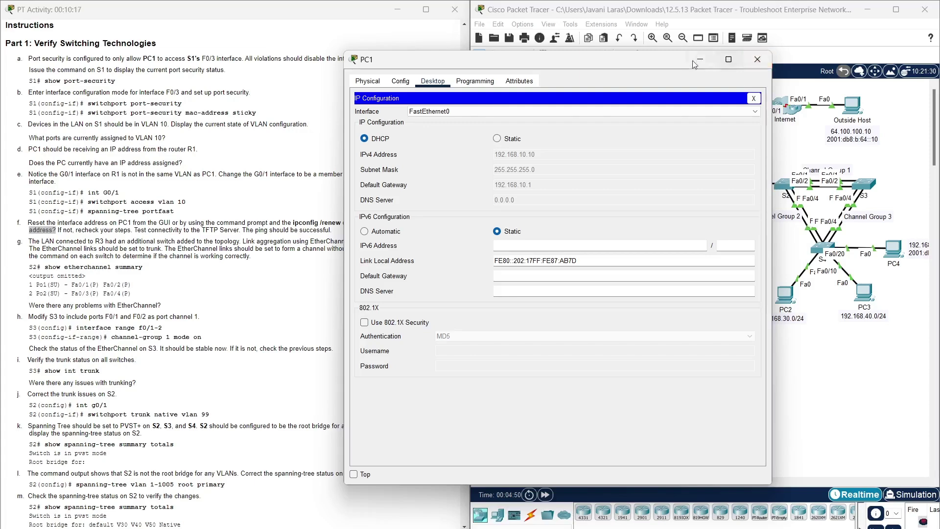
left_click(713, 62)
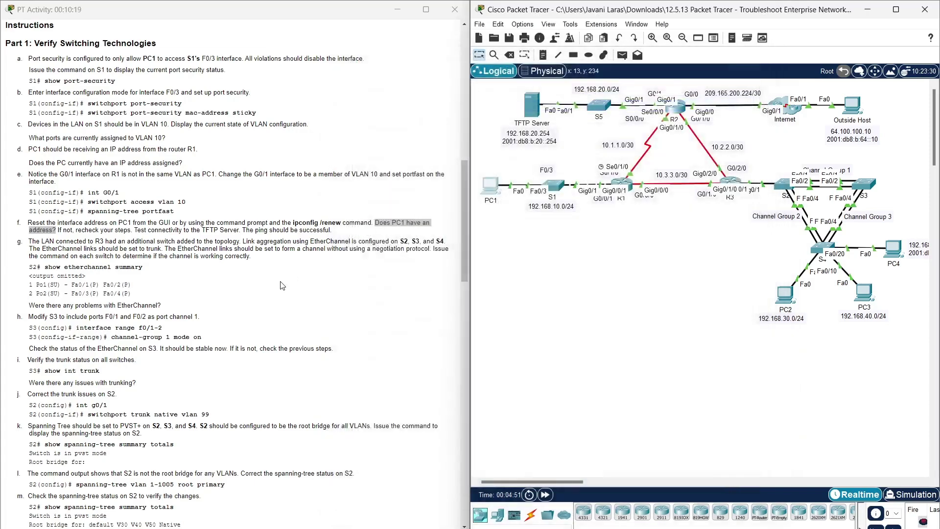
left_click(275, 259)
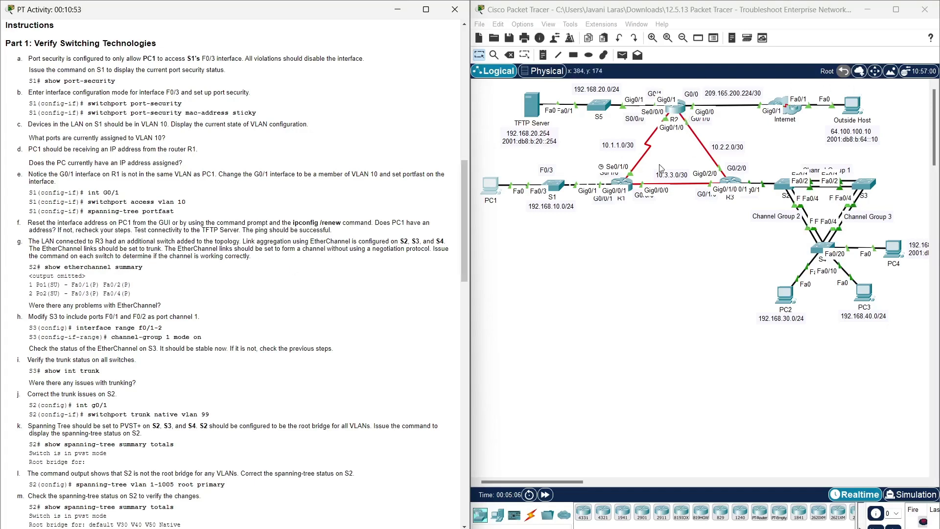
- Open switch S2's command line and enter privileged mode
left_click(787, 190)
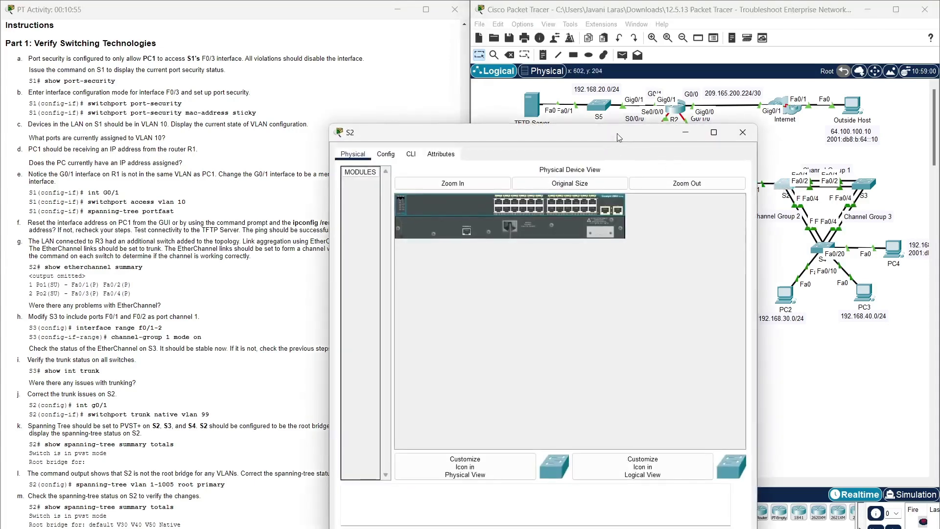
left_click_drag(625, 138, 691, 49)
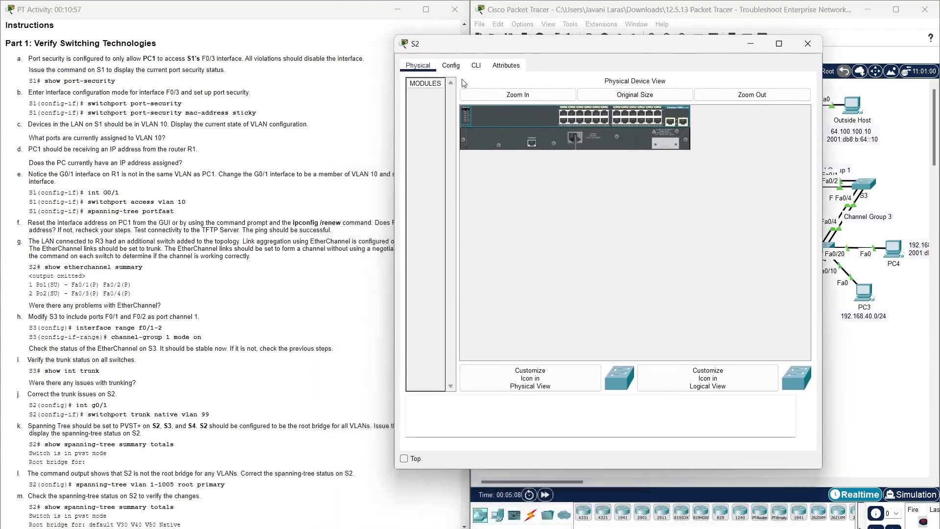
left_click(476, 66)
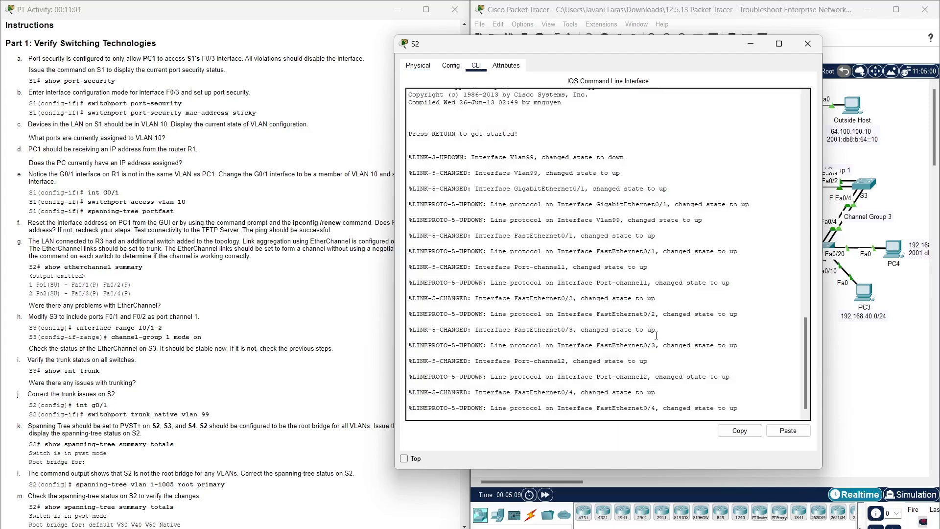
key("Return")
type("enab")
key("Tab")
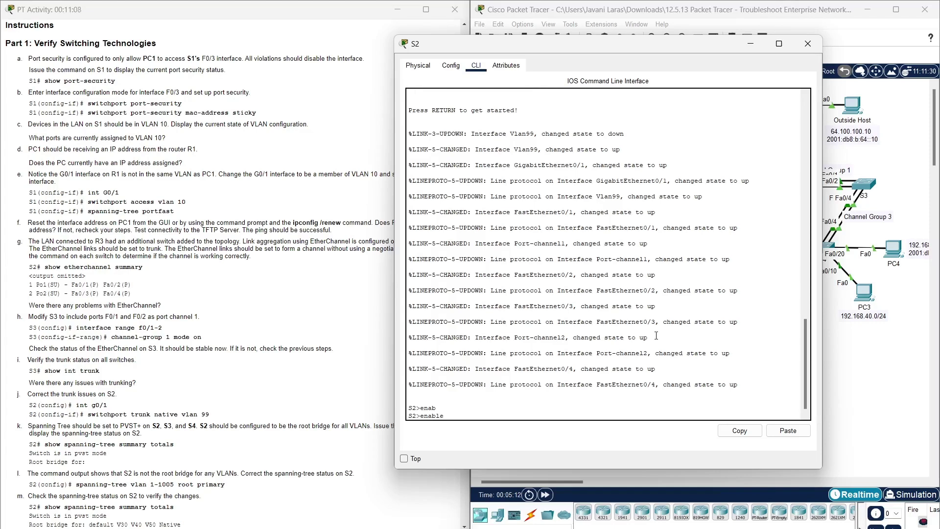
key("Return")
- Run step g's show etherchannel summary on S2
left_click(262, 340)
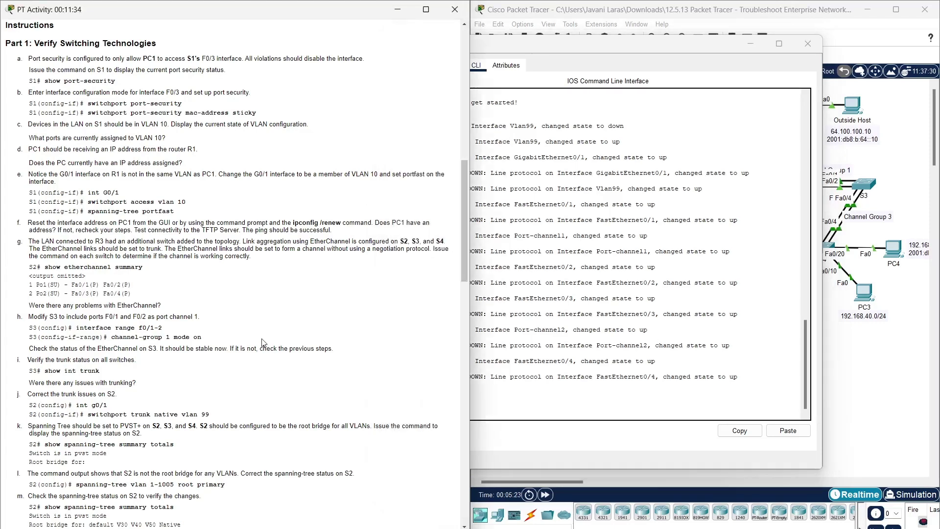
left_click_drag(45, 268, 146, 268)
key("ctrl+c")
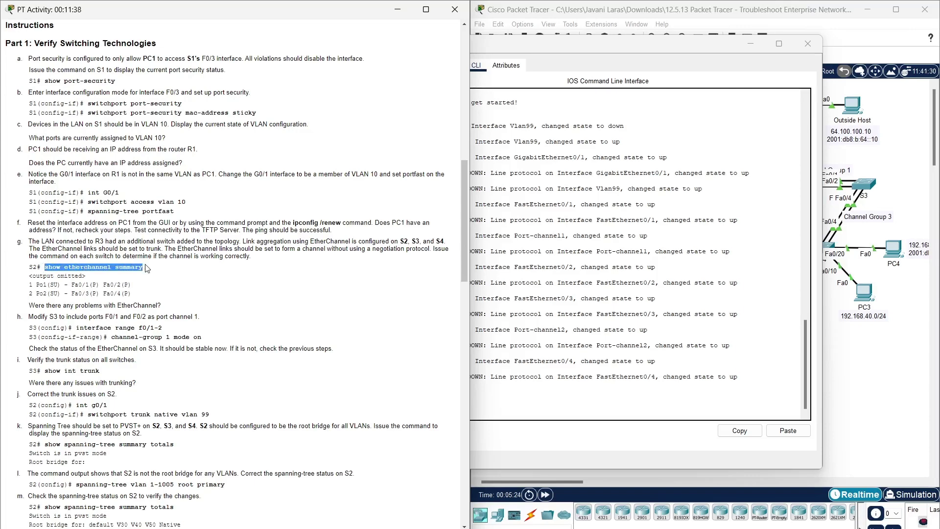
left_click(523, 420)
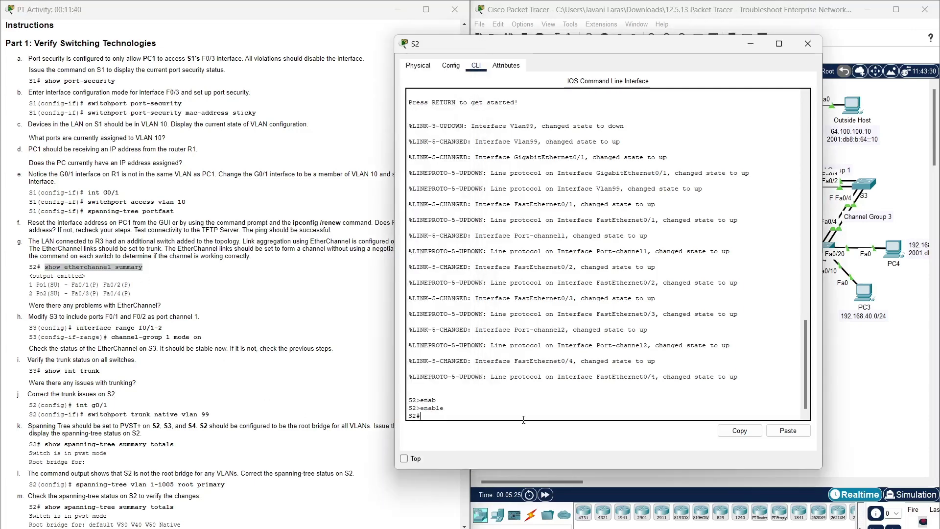
left_click(788, 430)
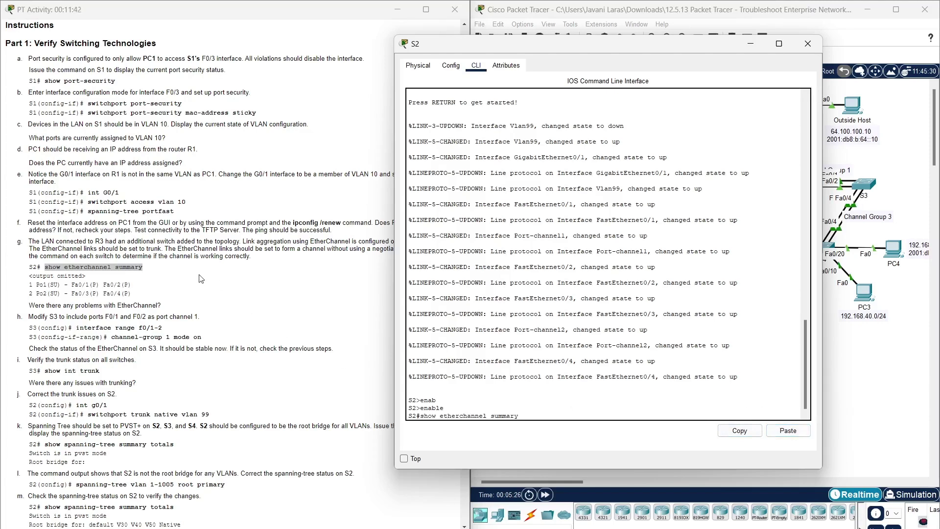
key("Return")
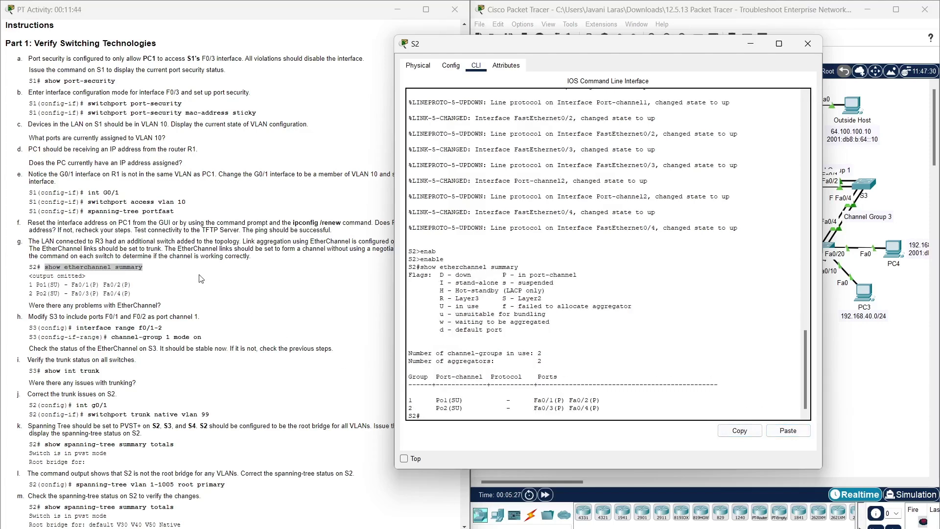
- Review the EtherChannel problems question against S2's output, then close S2
left_click(170, 306)
left_click_drag(171, 306, 30, 307)
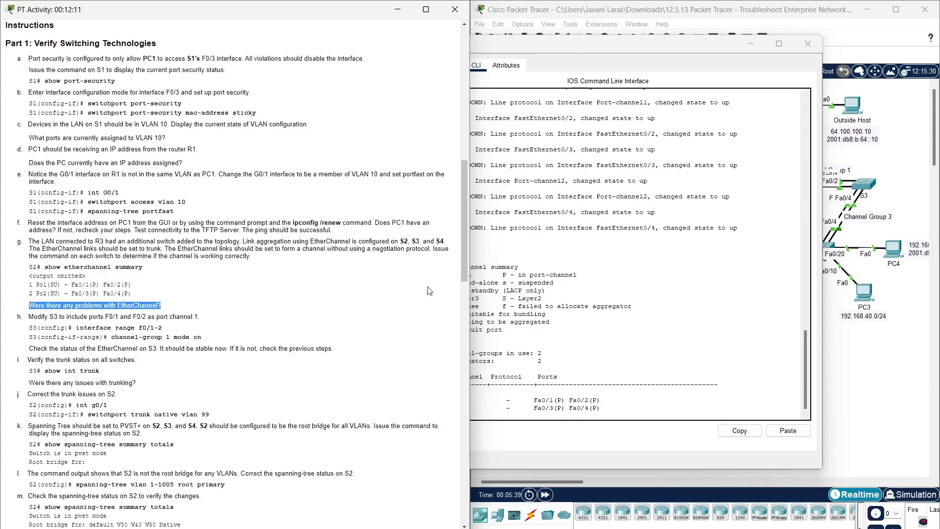
left_click(537, 447)
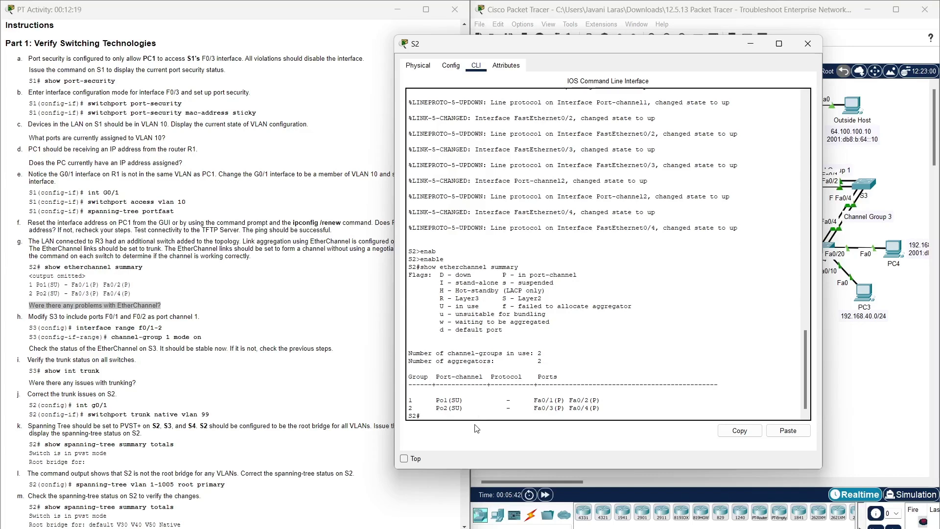
left_click(229, 325)
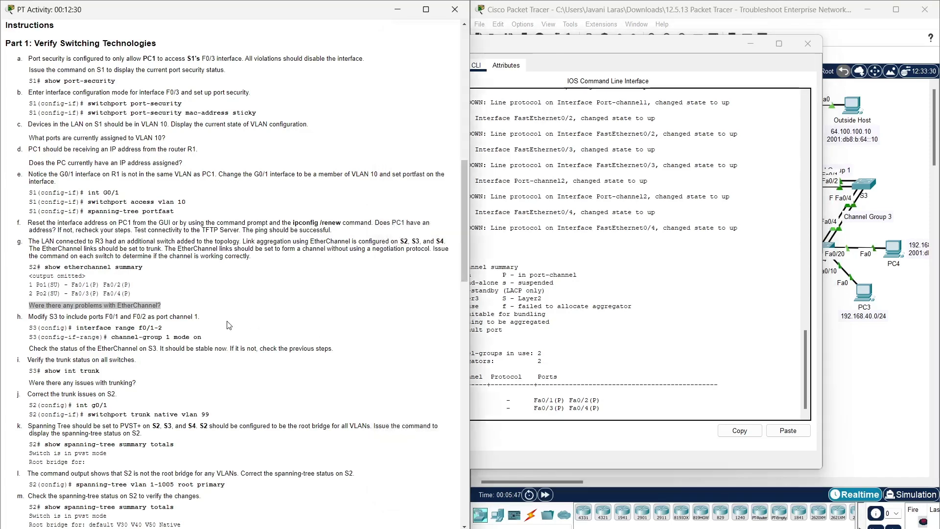
left_click(229, 326)
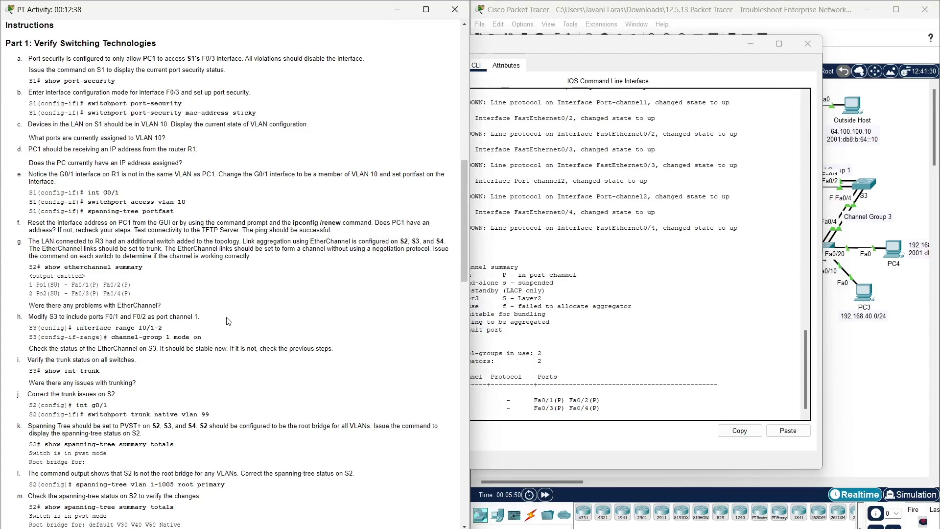
left_click_drag(683, 40, 773, 21)
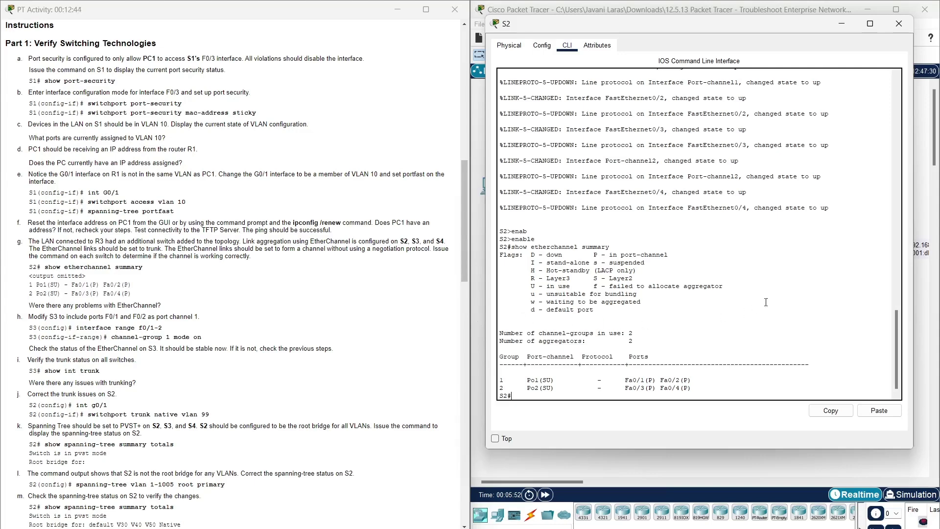
left_click(899, 23)
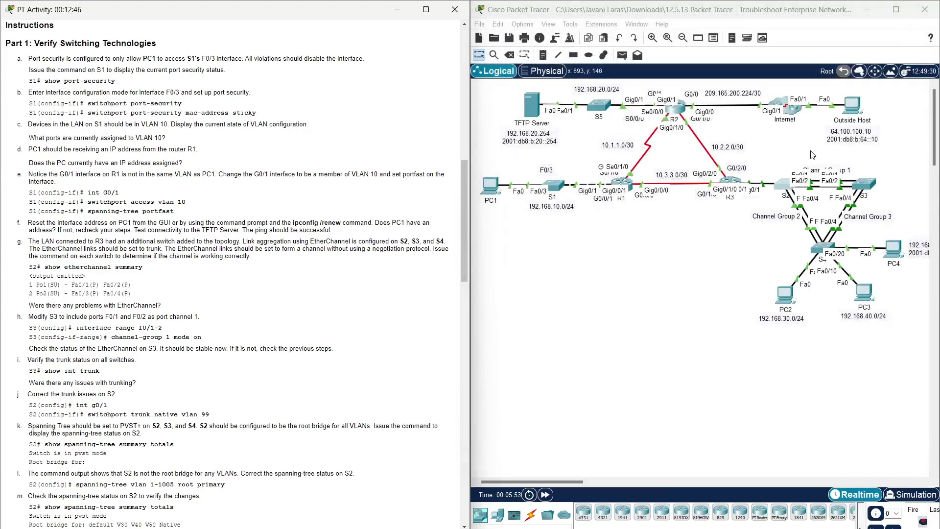
- Open switch S3's command line and enter privileged mode
left_click(873, 183)
left_click_drag(585, 143, 750, 39)
left_click(571, 53)
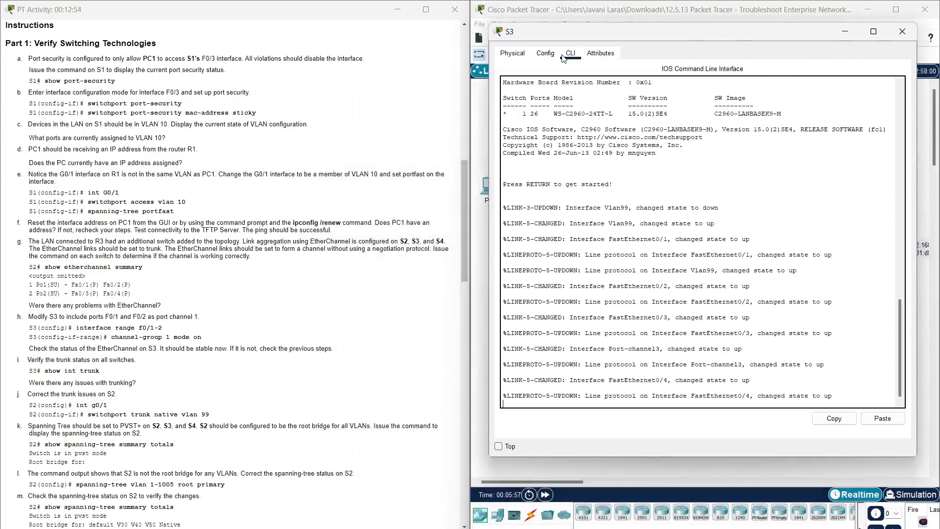
left_click_drag(752, 288, 648, 288)
key("Return")
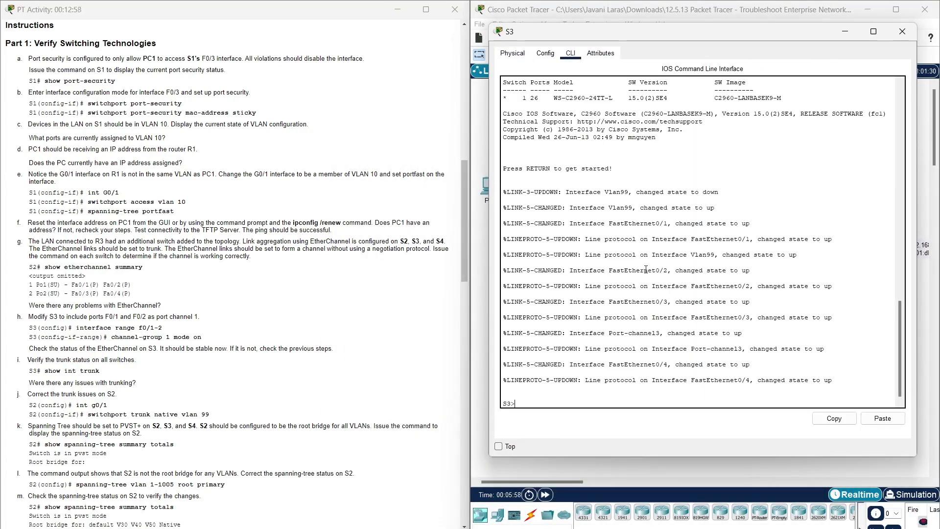
type("enab")
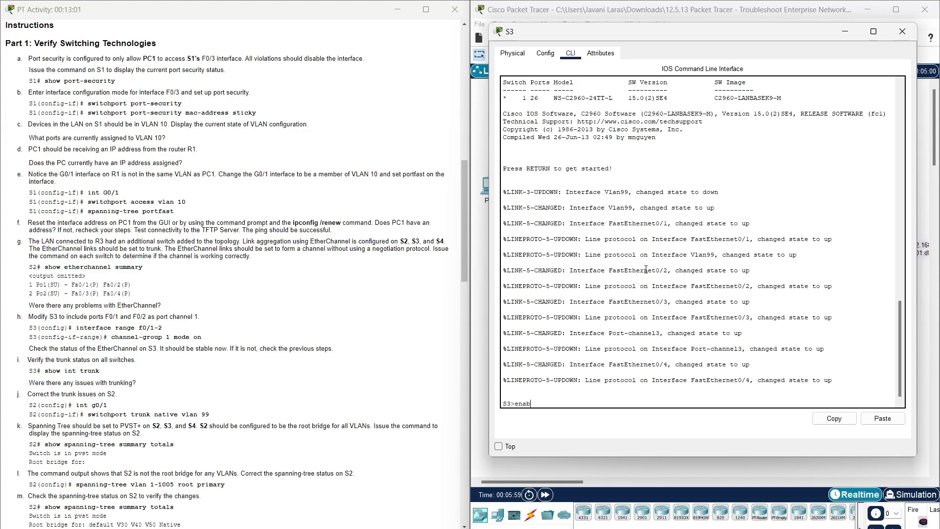
key("Tab")
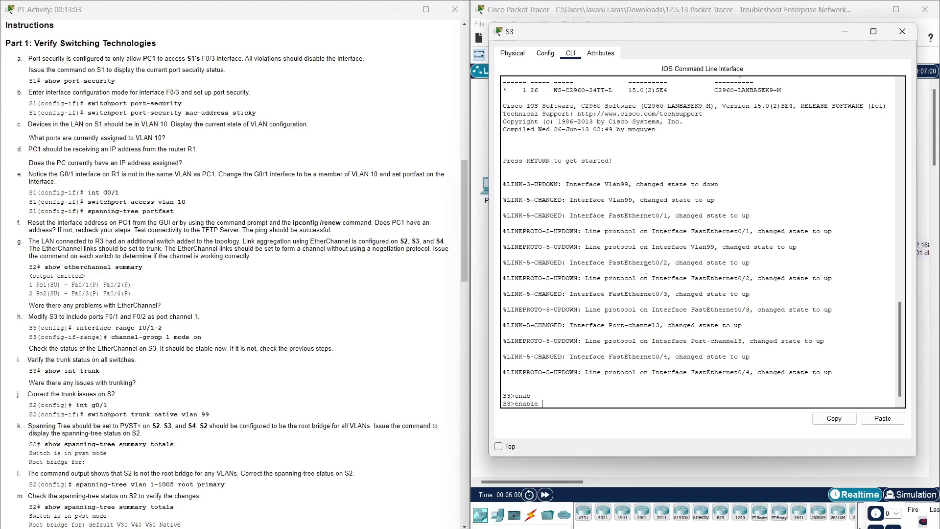
key("Return")
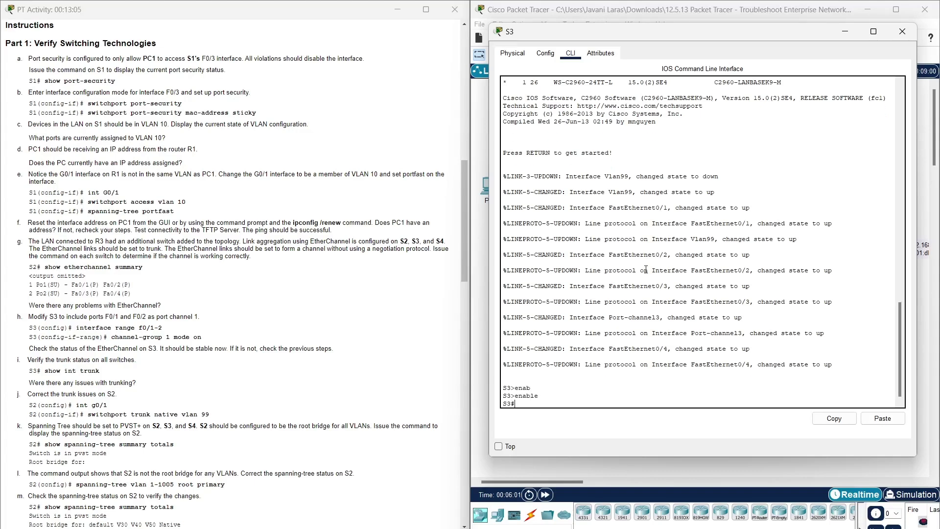
- Enter configuration mode and select the interface range f0/1-2
type("conf t")
key("Return")
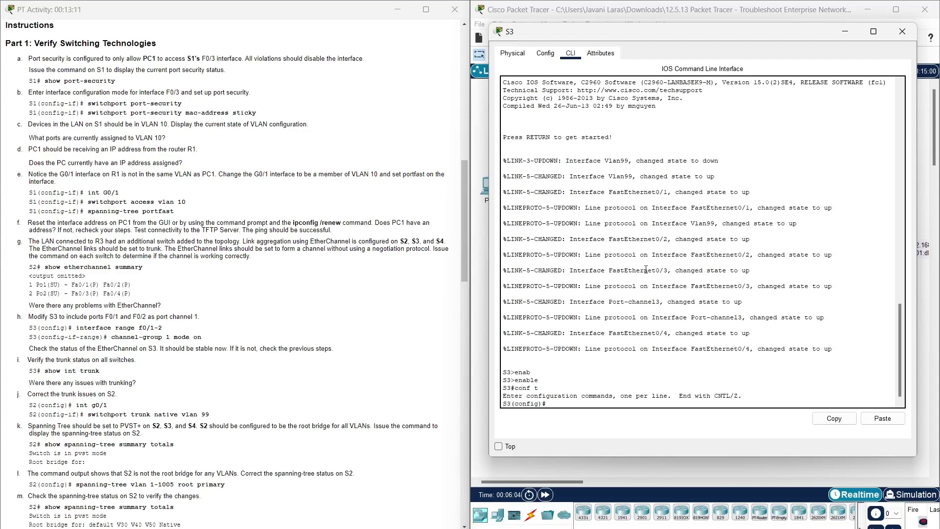
type("in")
key("BackSpace")
key("BackSpace")
key("BackSpace")
key("BackSpace")
type("ter")
key("Tab")
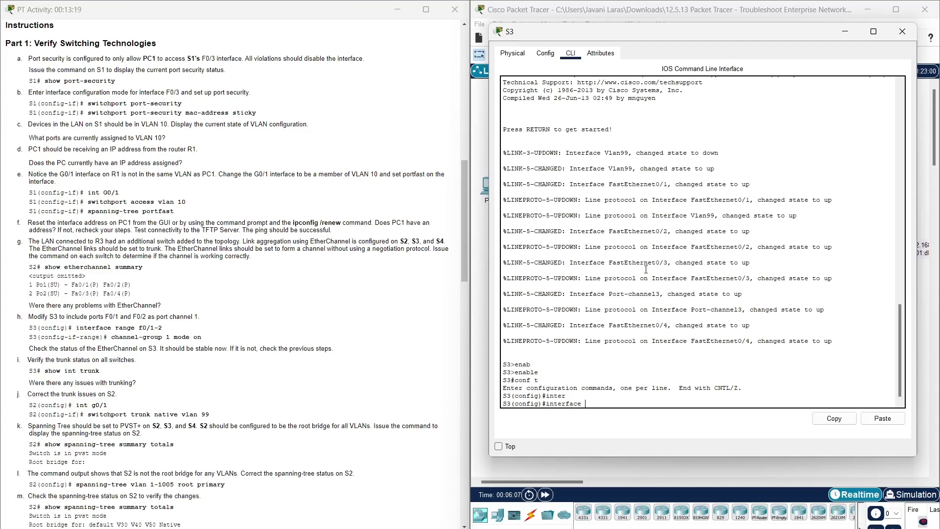
type("range f0/1-2")
key("Return")
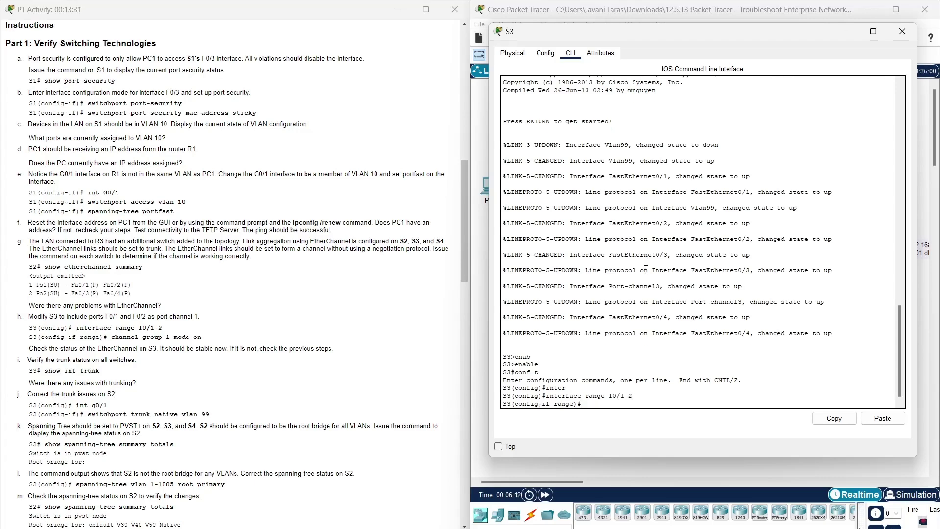
- Bundle f0/1-2 into channel-group 1 mode on
type("chann")
key("Tab")
type("el")
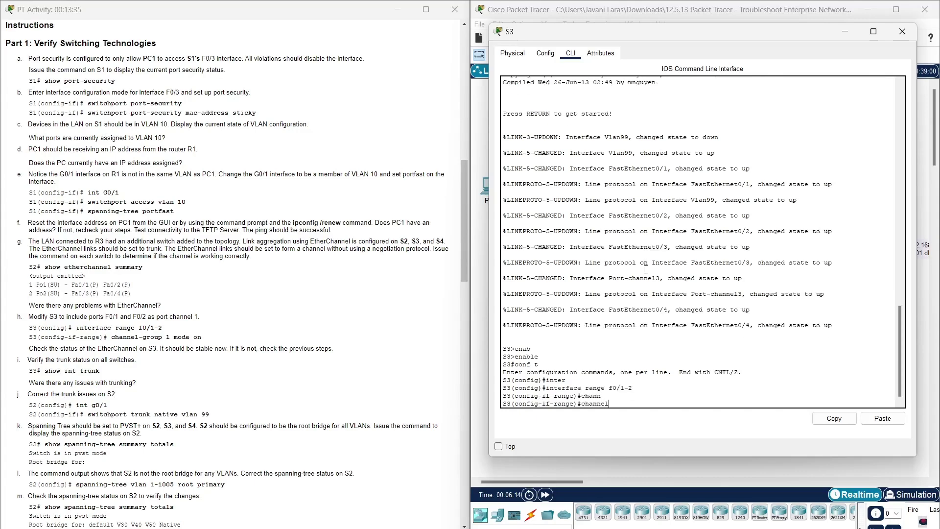
key("Tab")
type("-gro")
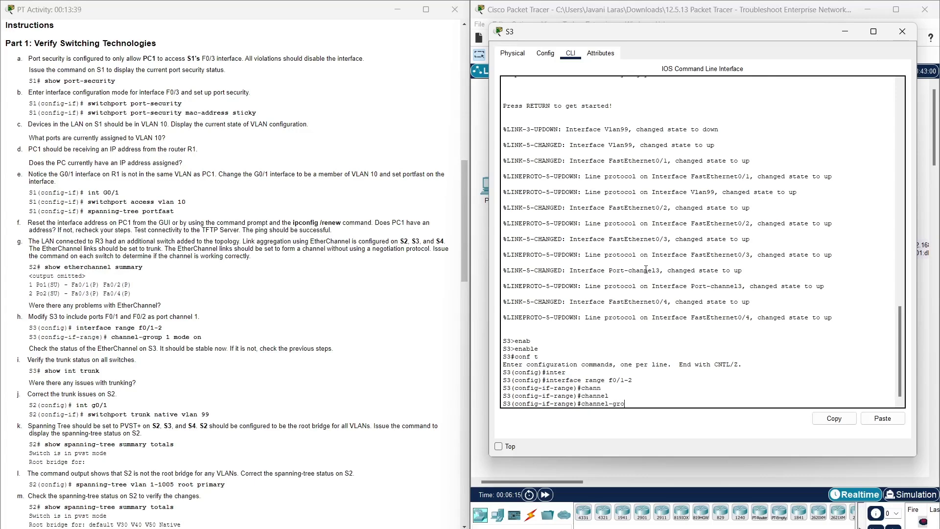
type("up 1mode")
key("Left")
key("Left")
key("Return")
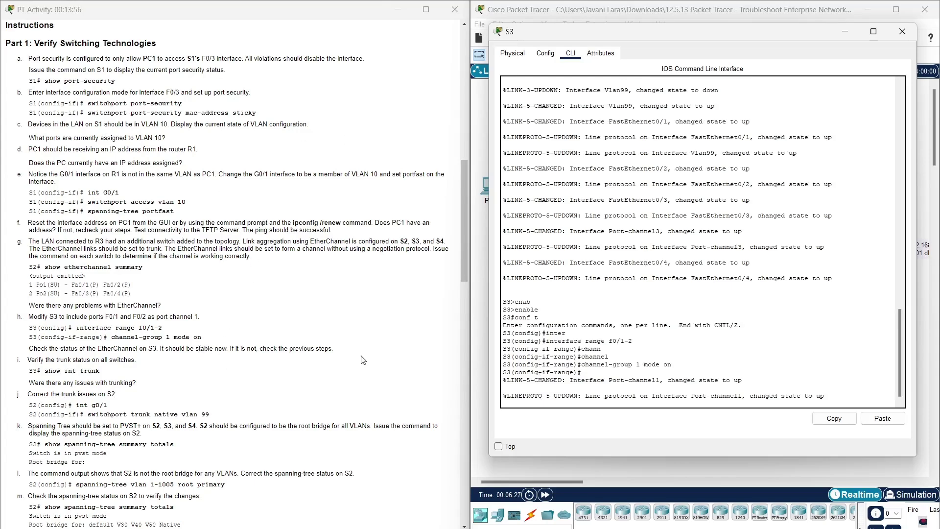
- Review the EtherChannel check and trunk steps, then end configuration mode on S3
left_click_drag(349, 359, 28, 348)
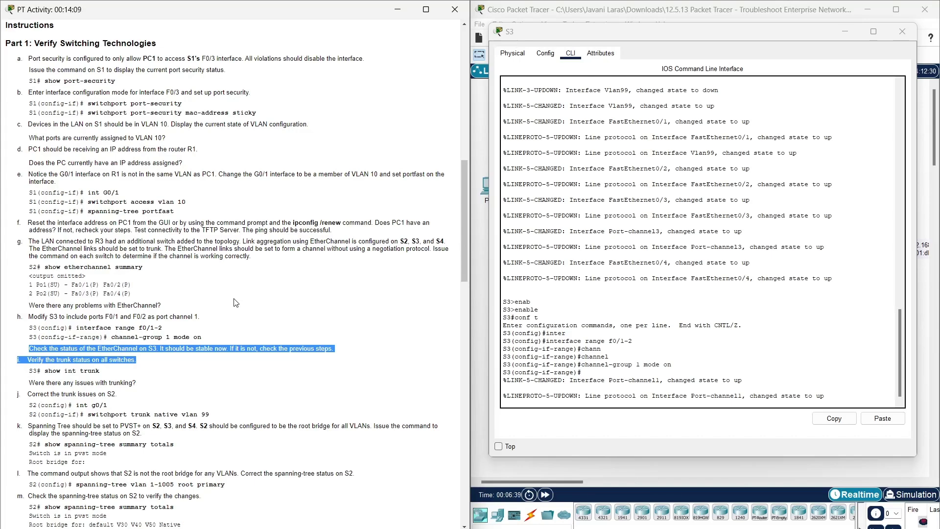
left_click(236, 302)
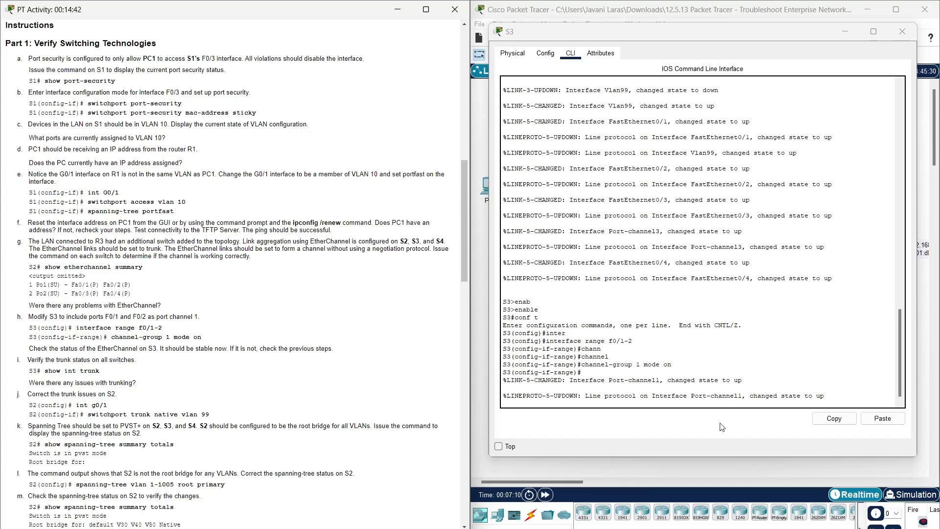
left_click(720, 399)
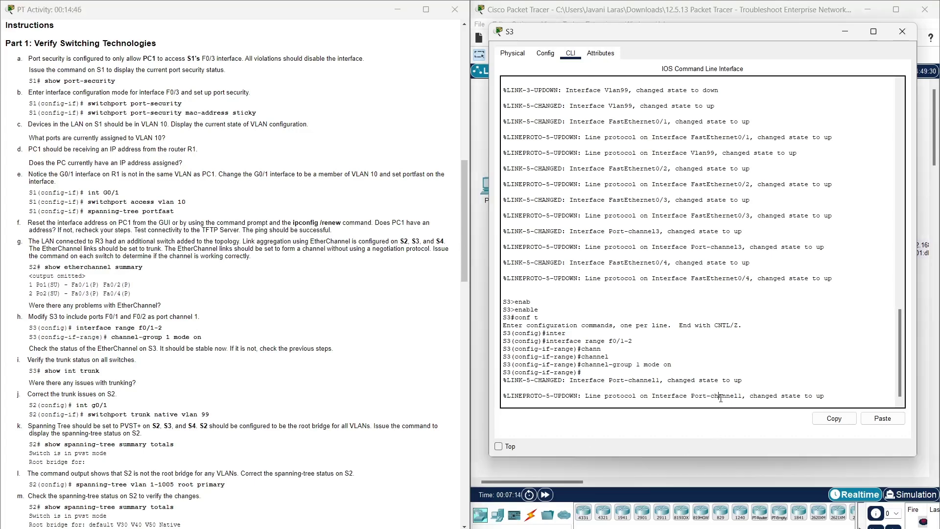
key("Return")
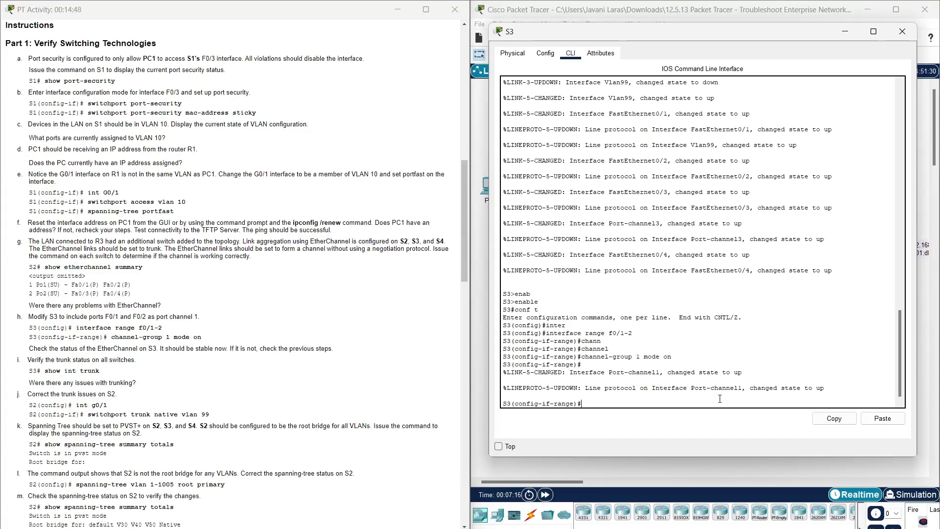
type("end")
key("Return")
key("Return")
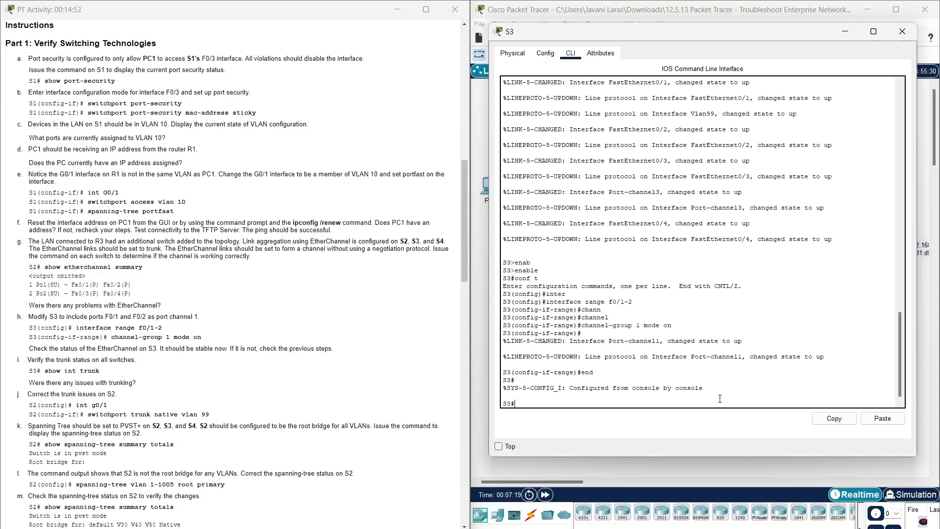
- Run show int trunk on S3 after fixing a typo
type("show int trunkn")
key("Return")
key("Up")
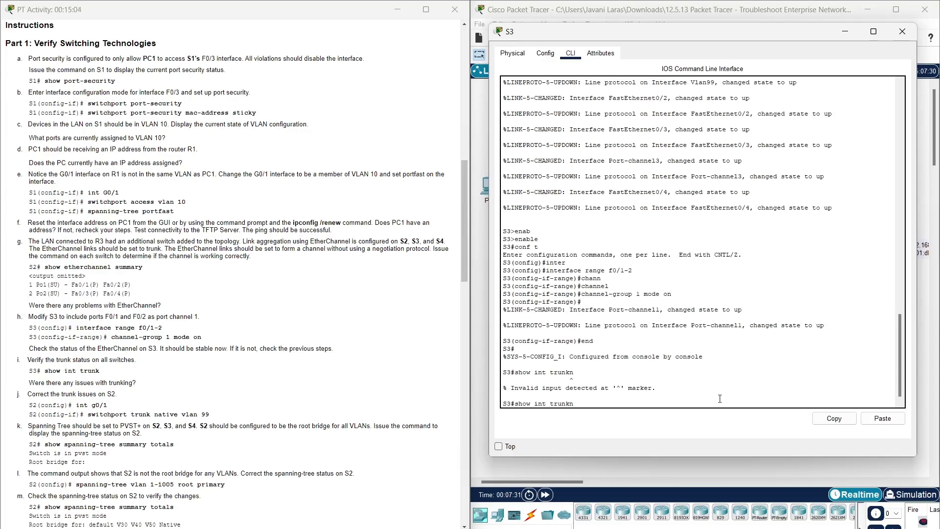
type("k")
key("Return")
- Review the trunking issues question, close S3, and open switch S2
left_click(166, 394)
left_click_drag(137, 383, 28, 383)
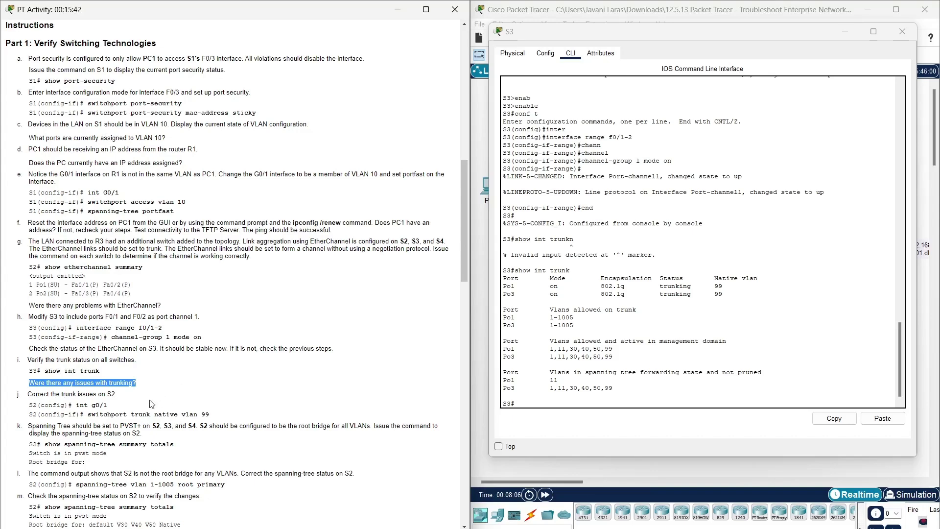
left_click(136, 399)
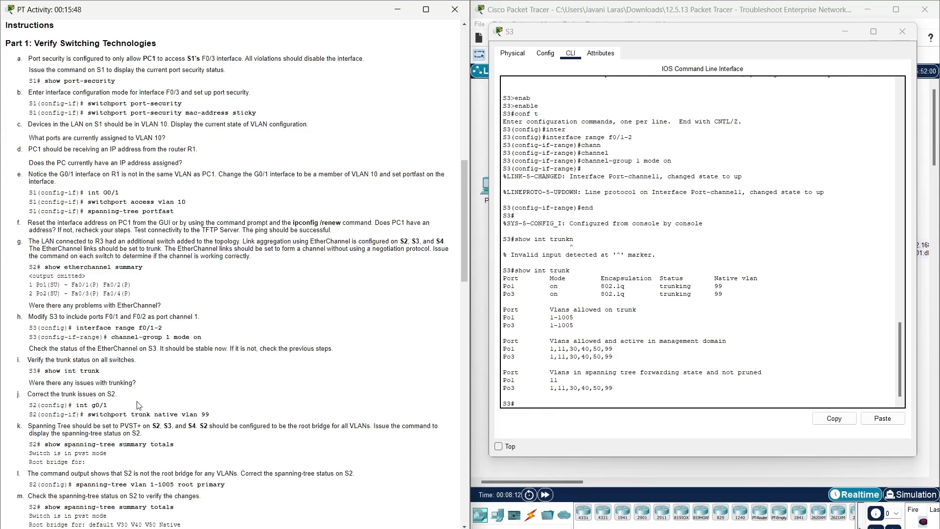
left_click(901, 32)
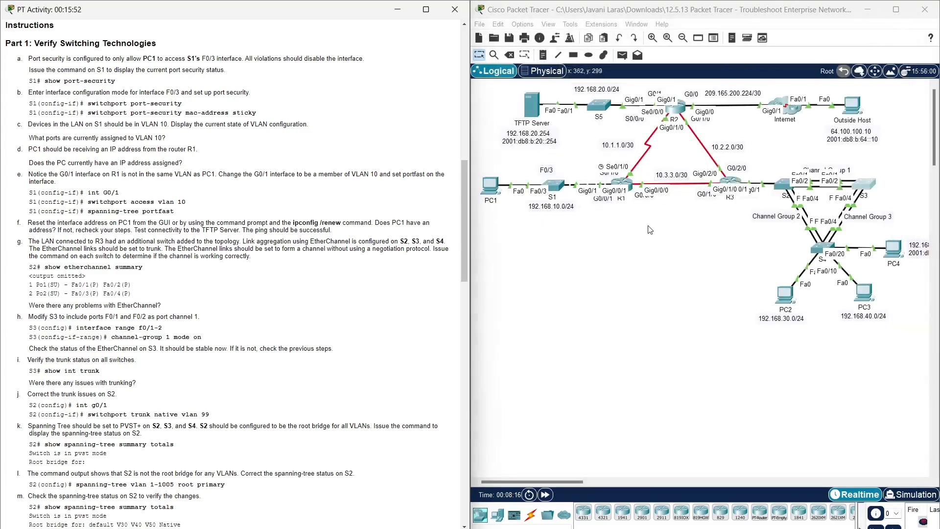
left_click(783, 185)
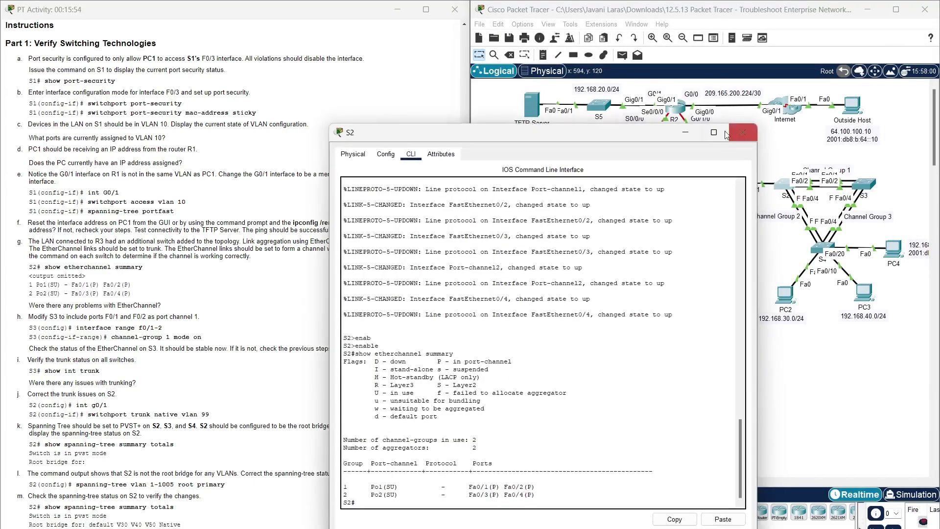
- On S2, enter global configuration mode and select interface G0/1
left_click_drag(659, 136, 759, 9)
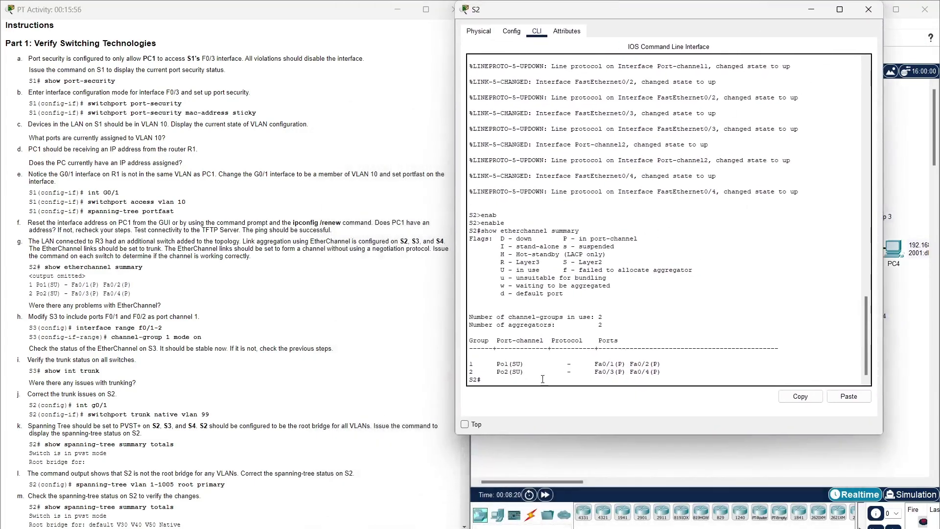
left_click_drag(108, 405, 77, 405)
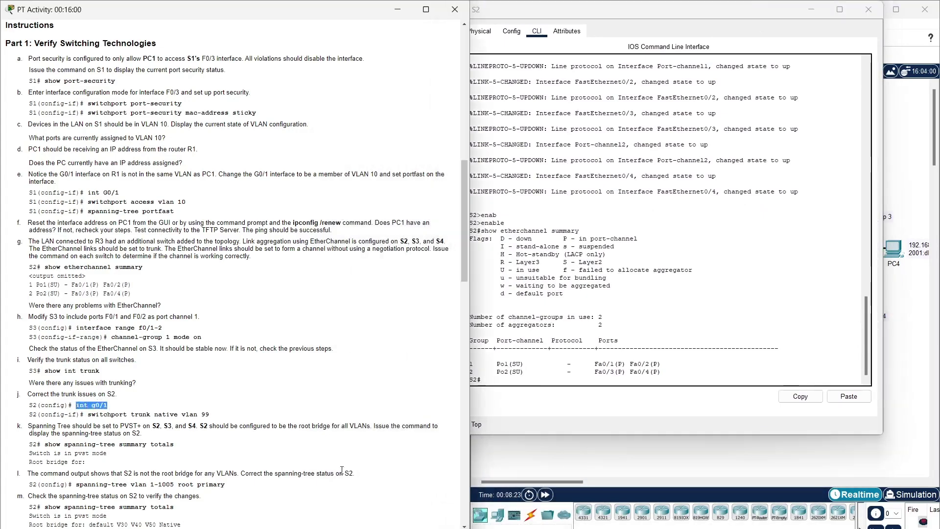
left_click(597, 408)
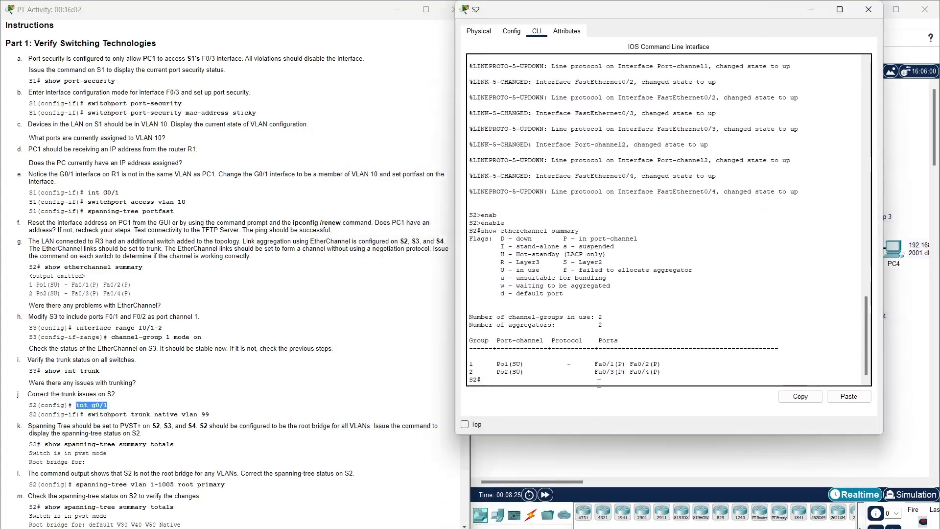
left_click(849, 397)
key("Return")
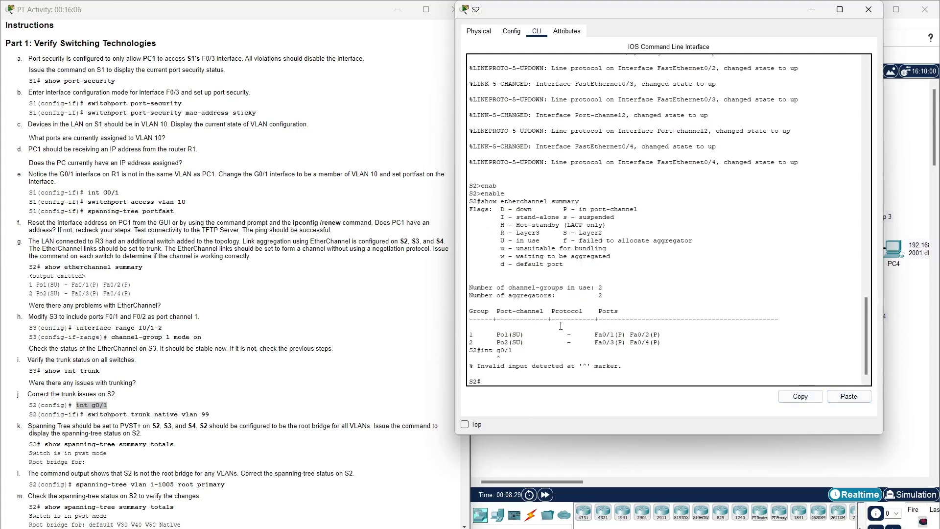
type("conf te")
key("Return")
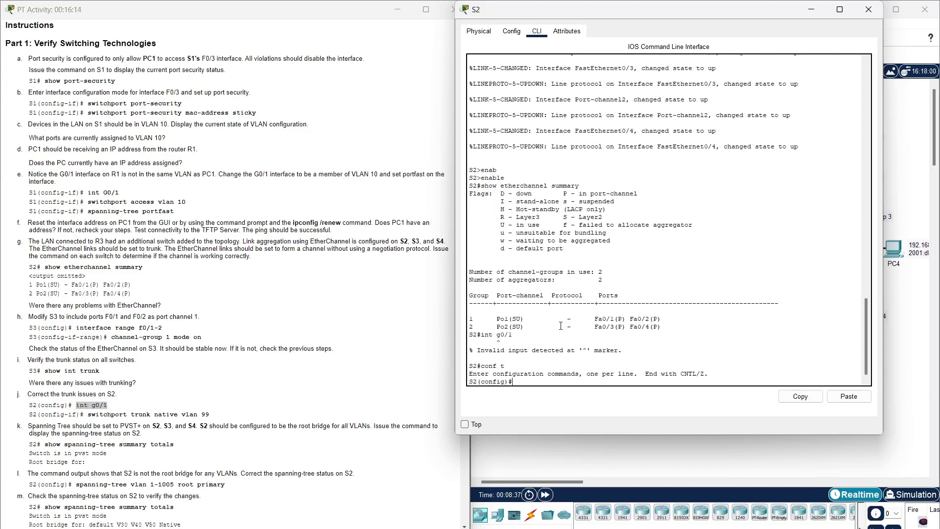
left_click(849, 397)
key("Return")
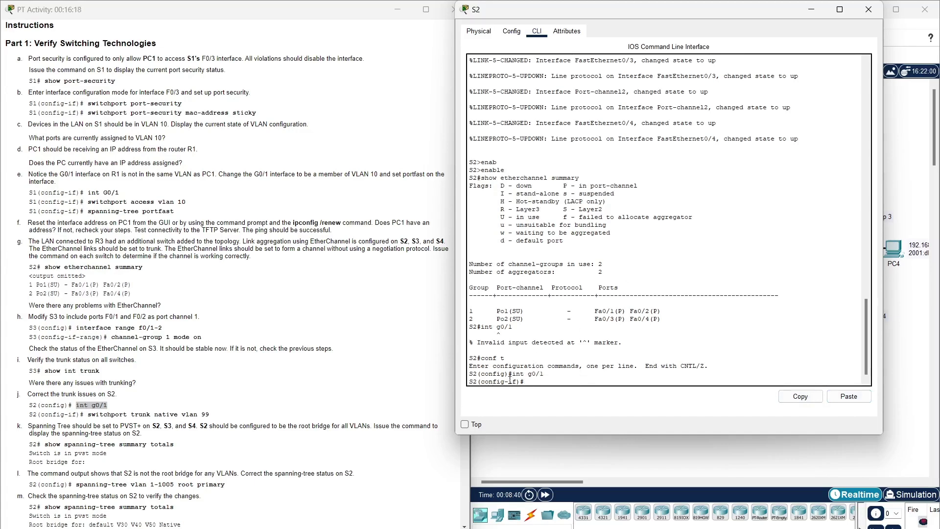
- Apply 'switchport trunk native vlan 99' to S2's G0/1 trunk
left_click_drag(211, 414, 86, 415)
key("ctrl+c")
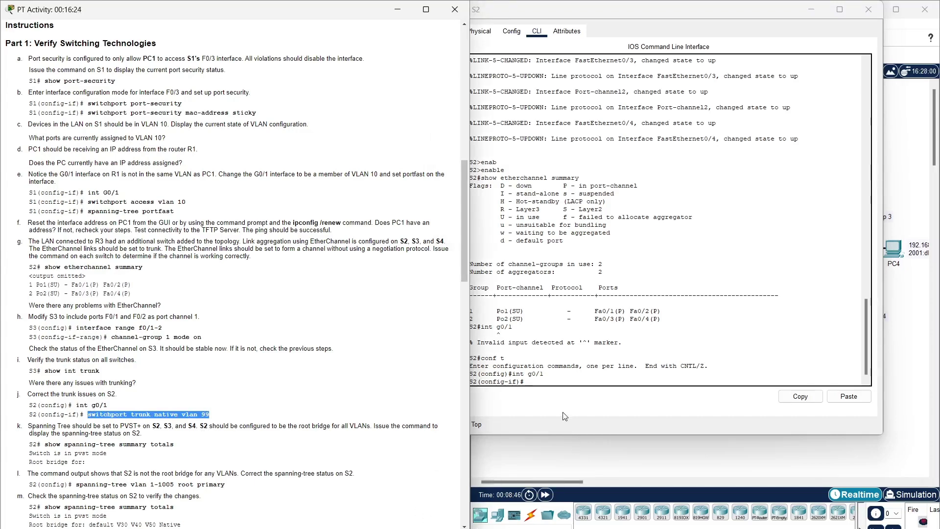
left_click(556, 383)
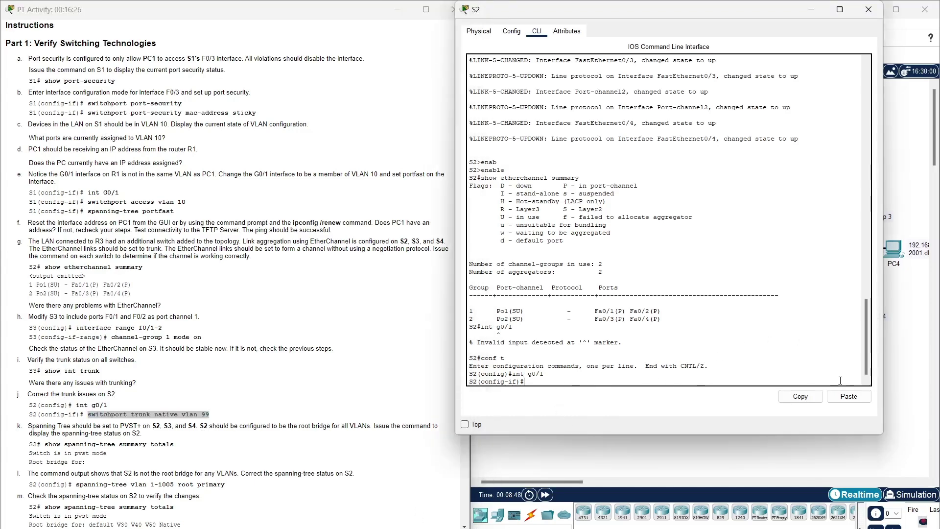
left_click(855, 400)
key("Return")
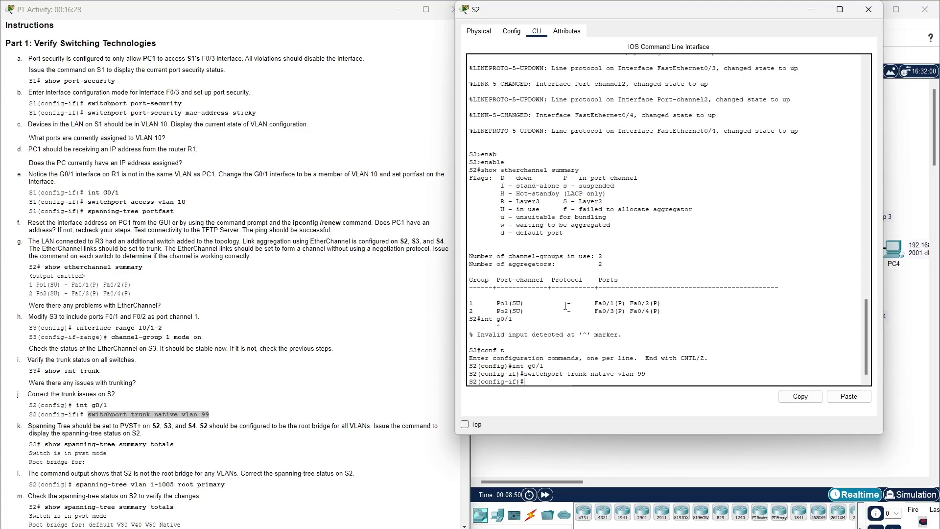
scroll(156, 441, "down", 2)
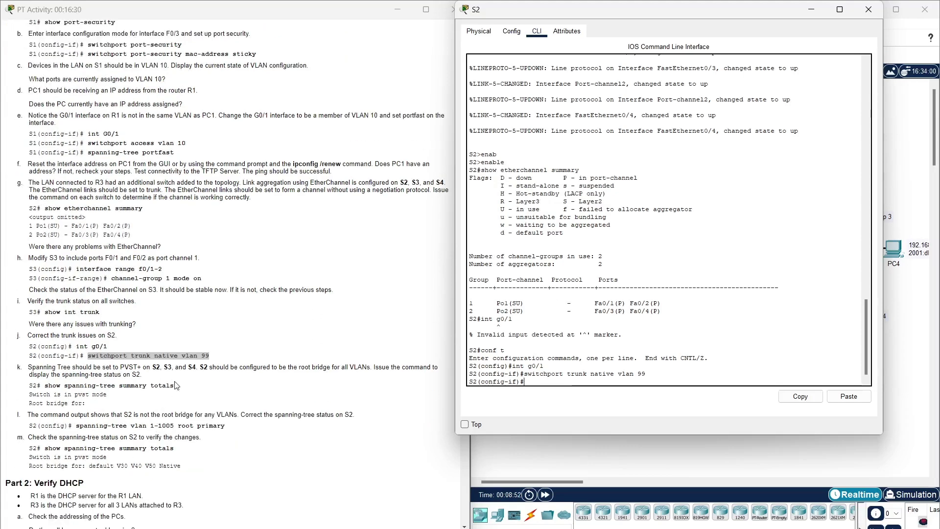
left_click(176, 383)
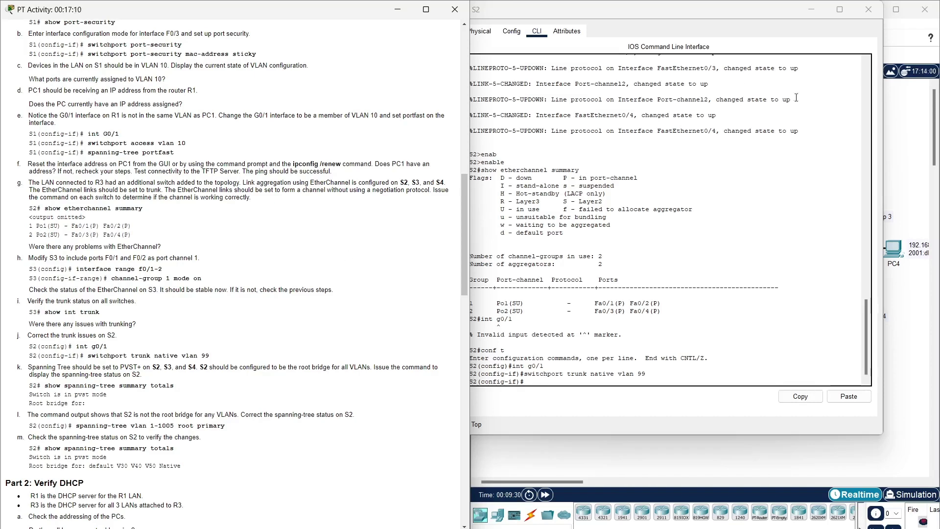
- Leave configuration mode on S2 with end
left_click_drag(821, 320, 821, 324)
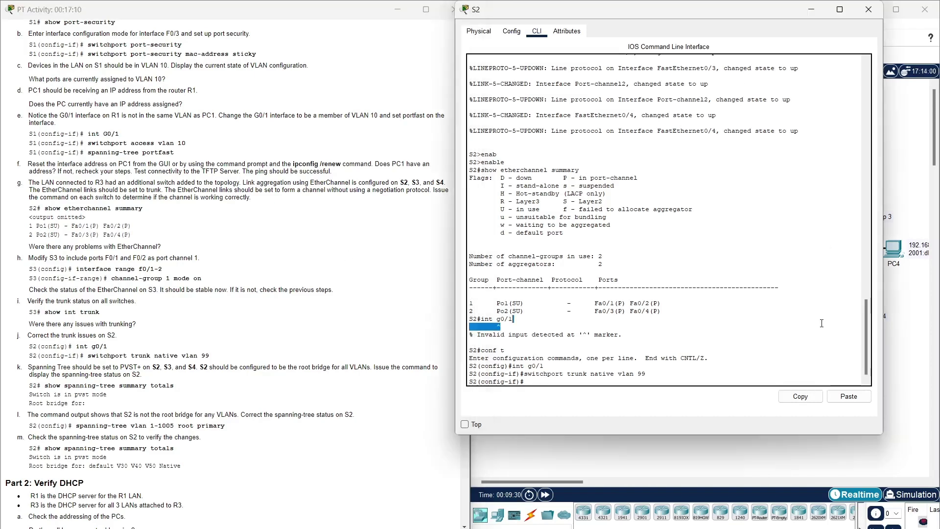
left_click(568, 384)
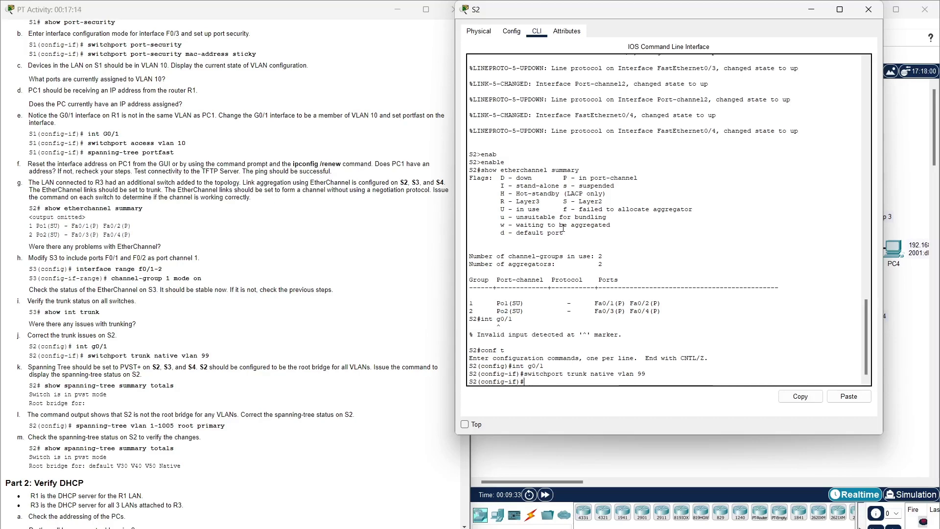
type("end")
key("Return")
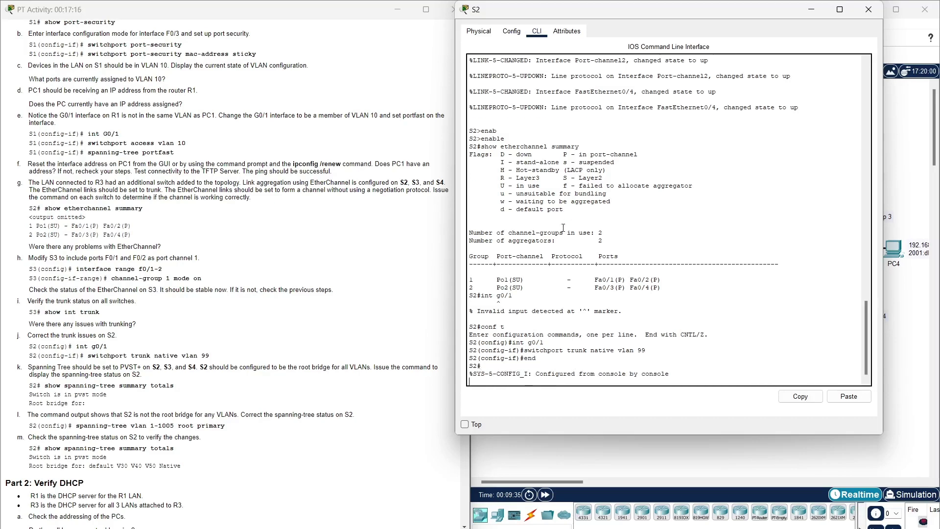
- Run show spanning-tree summary totals: pvst mode, root for no VLANs, 35 ports forwarding
type("show")
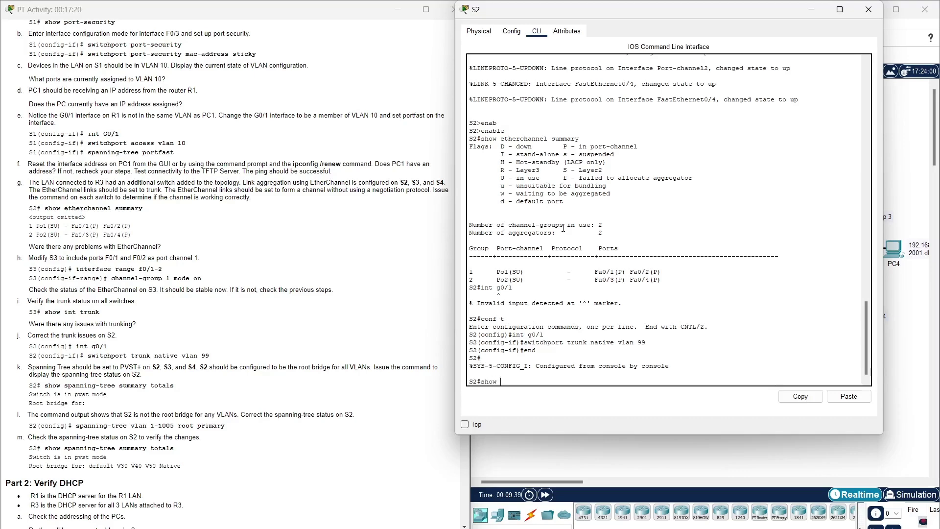
type(" pann")
key("Tab")
key("BackSpace")
key("BackSpace")
key("BackSpace")
type("sp")
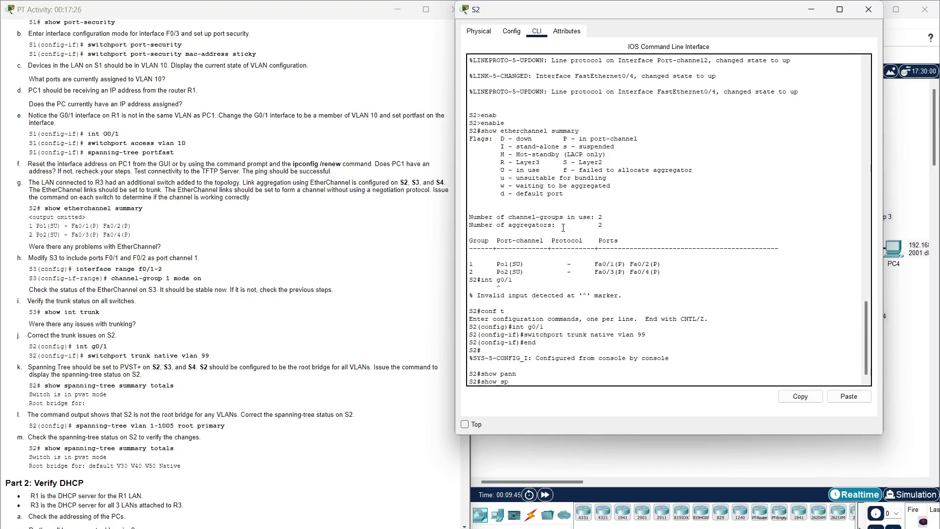
type("anni")
key("Tab")
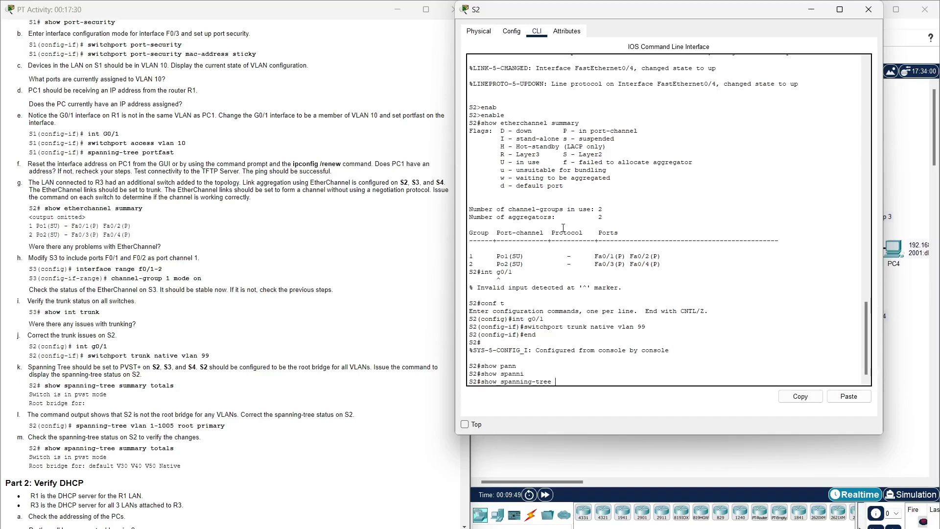
type("summ")
key("Tab")
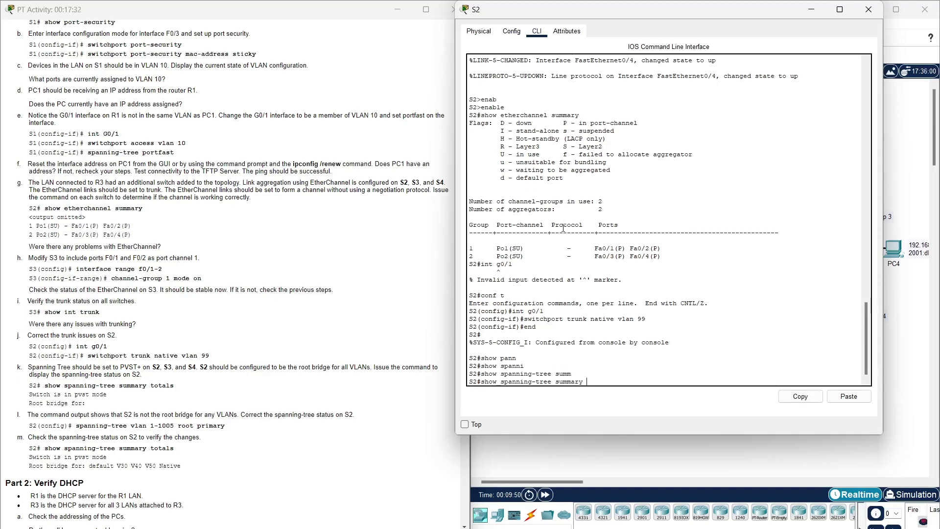
type("totals")
key("Return")
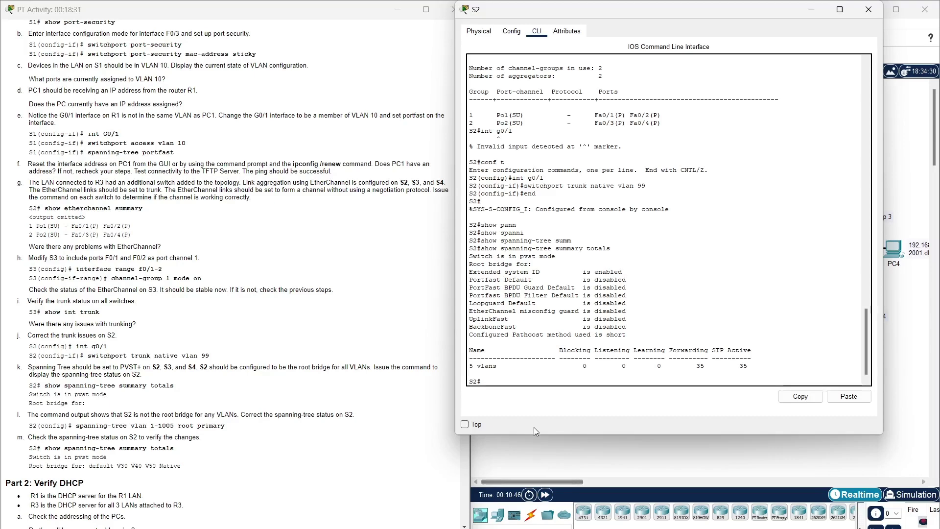
- From conf t, apply 'spanning-tree vlan 1-1005 root primary' on S2
type("conf t")
key("Return")
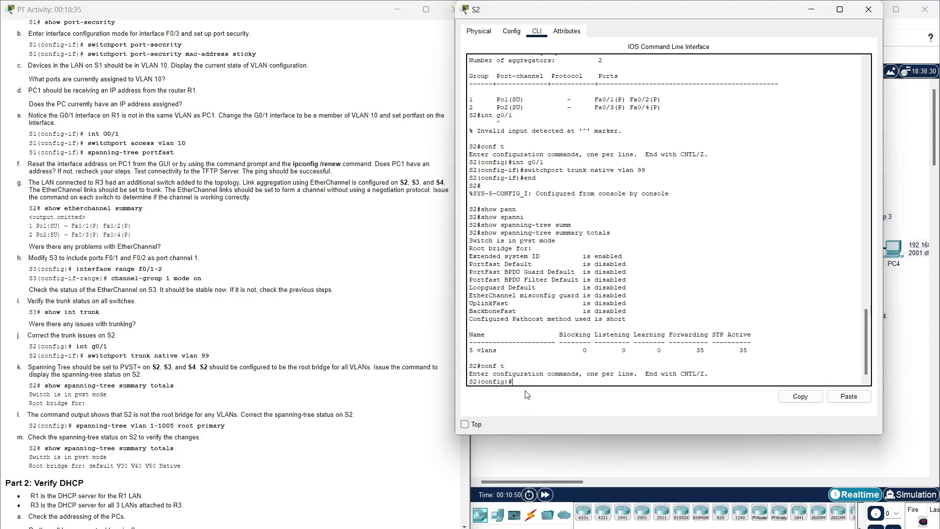
type("spanni")
key("Tab")
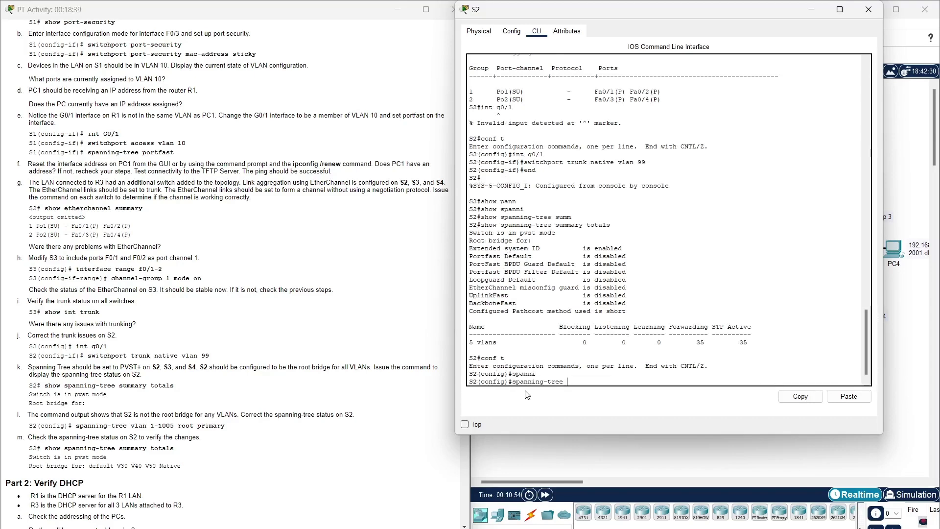
type("vlan 1-1005 root ")
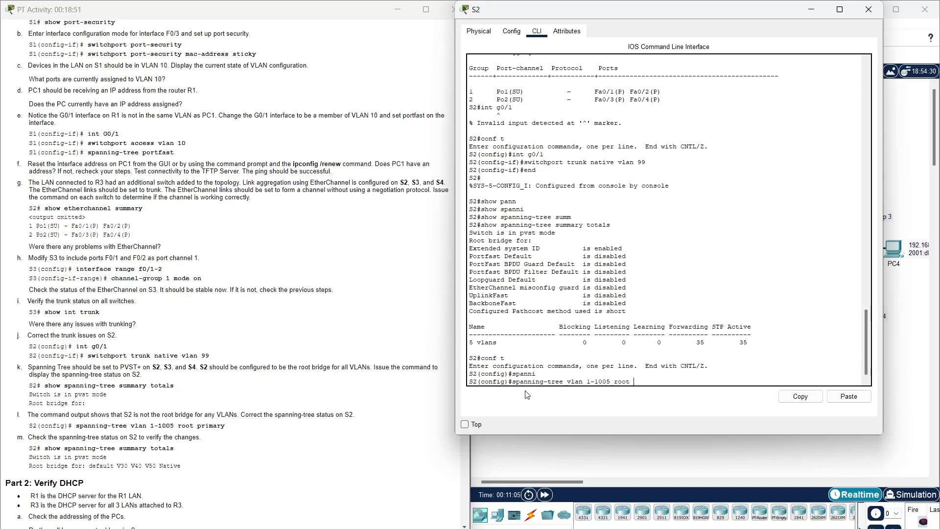
type("primary")
key("Return")
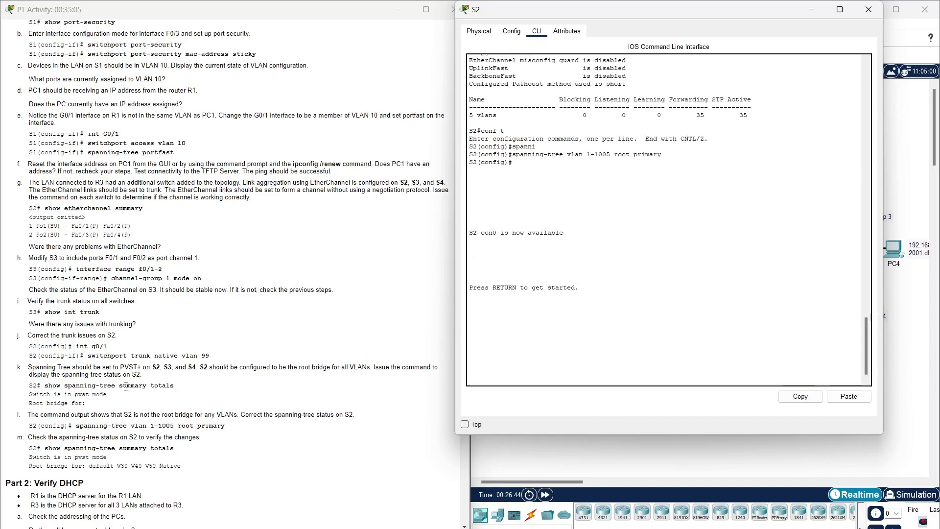
scroll(127, 382, "down", 3)
scroll(126, 381, "down", 5)
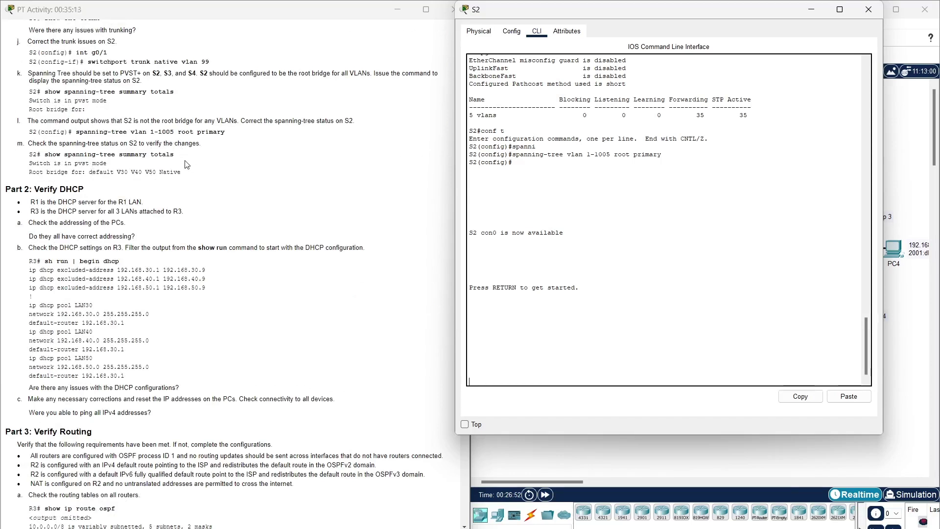
- Bring up S2's prompt and enter privileged mode with enable
left_click(175, 184)
left_click(511, 325)
key("Return")
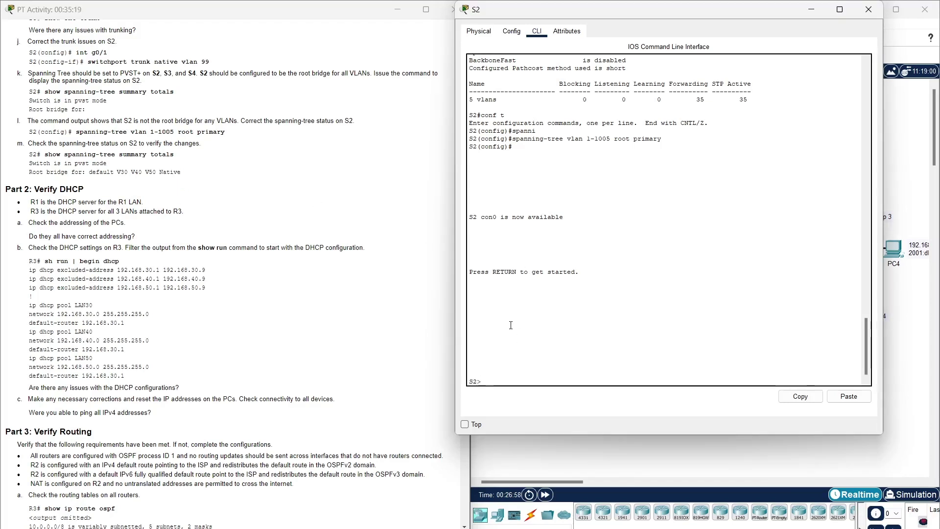
type("enab")
key("Tab")
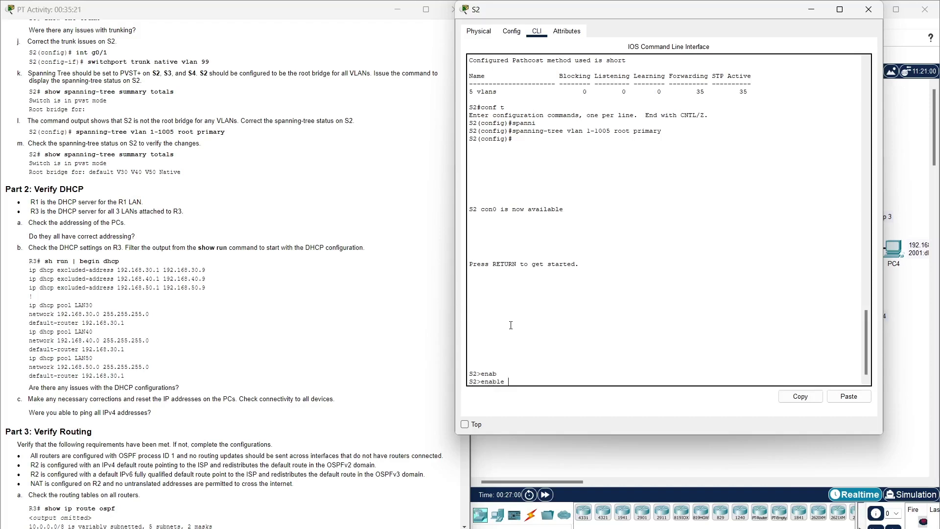
key("Return")
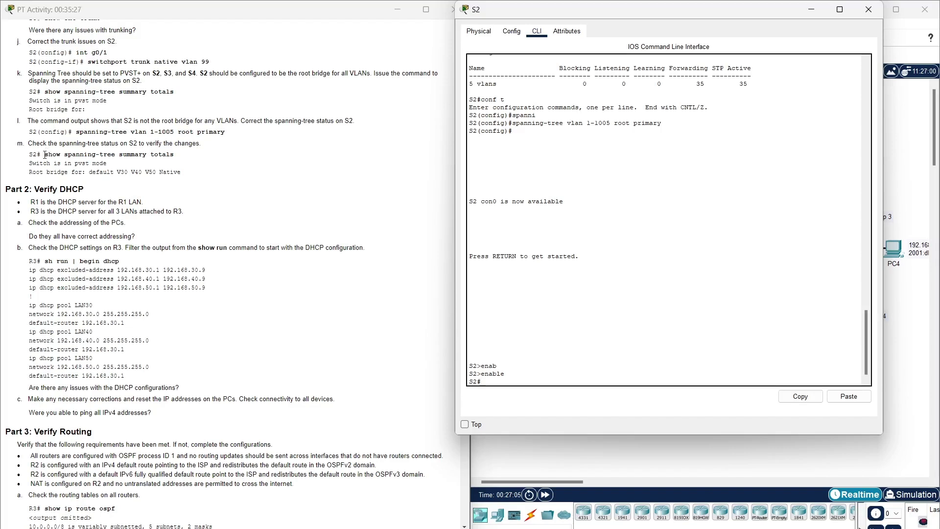
- Run show spanning-tree summary totals, confirming root for default, V30, V40, V50 and Native
left_click(44, 155)
left_click_drag(44, 154, 174, 155)
key("ctrl+c")
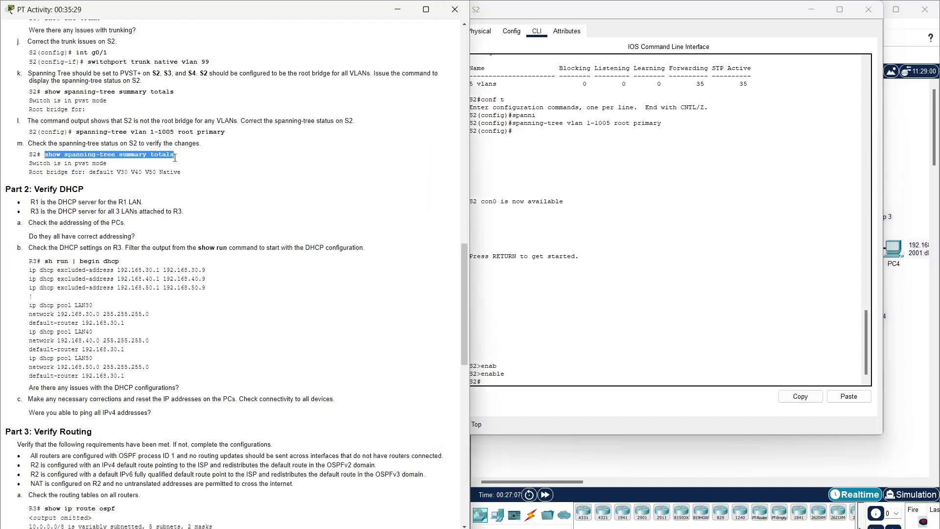
left_click(610, 389)
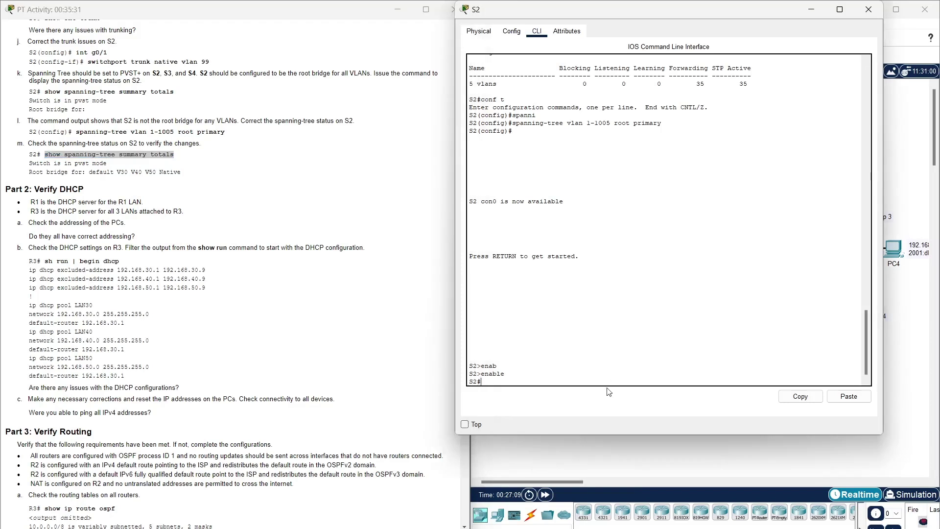
left_click(848, 396)
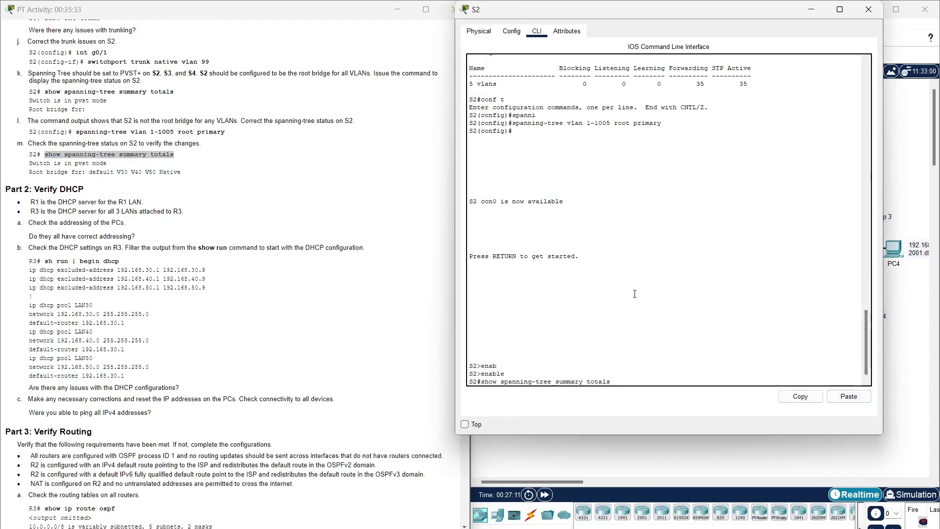
key("Return")
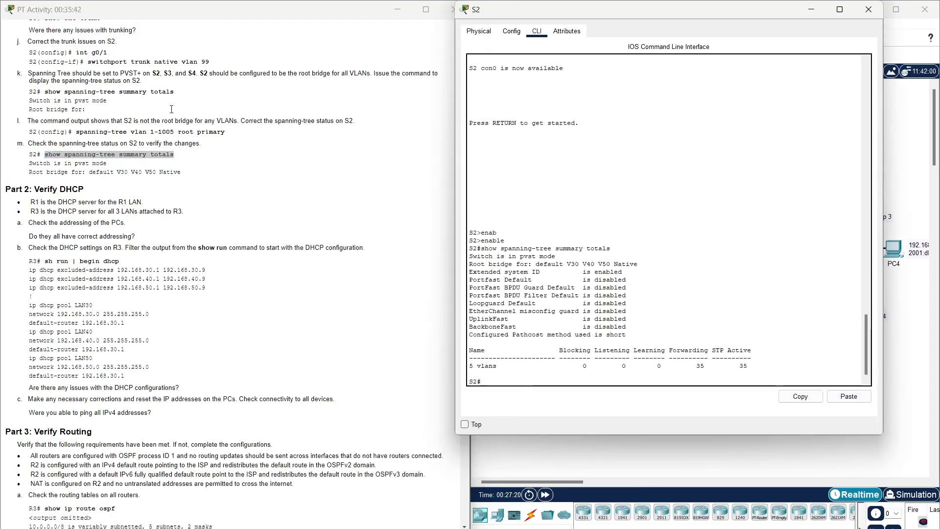
left_click(190, 179)
scroll(190, 211, "down", 5)
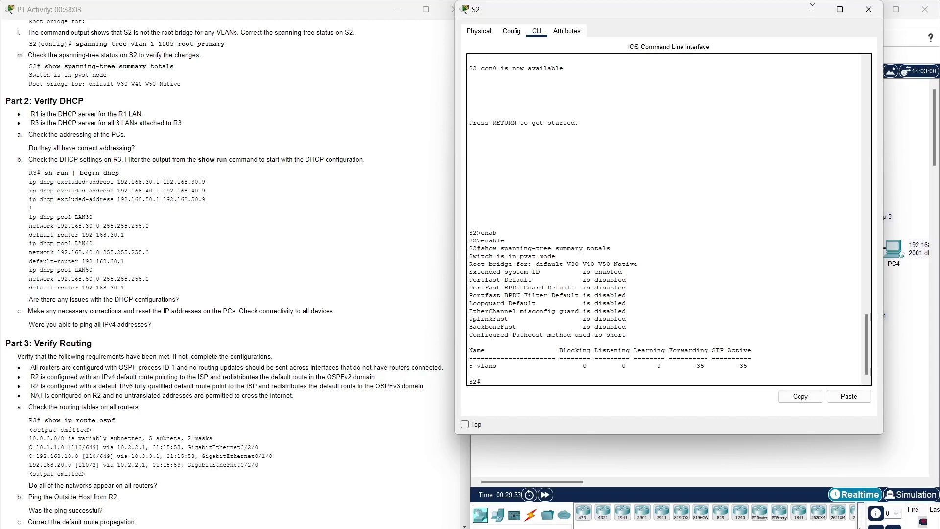
- Close S2, open R3's CLI and enter privileged exec mode
left_click(876, 14)
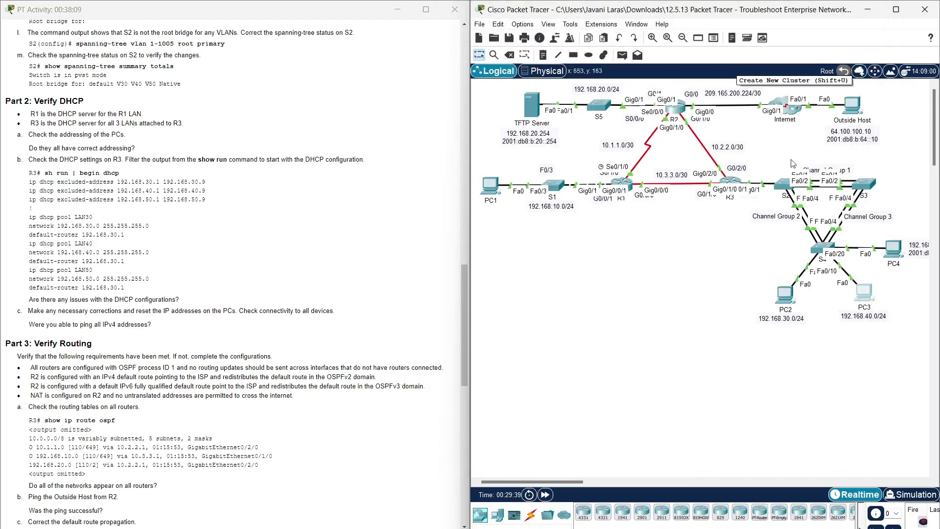
left_click(730, 182)
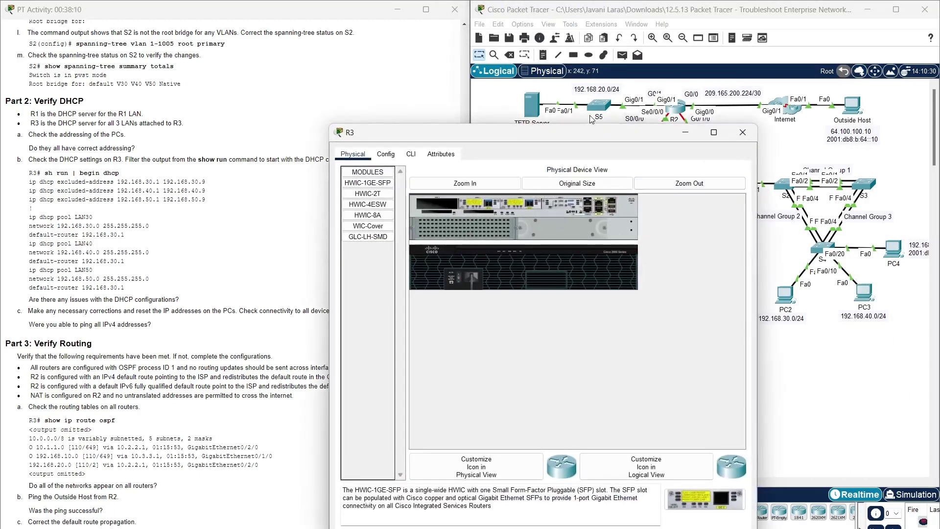
left_click_drag(592, 132, 652, 41)
left_click(475, 66)
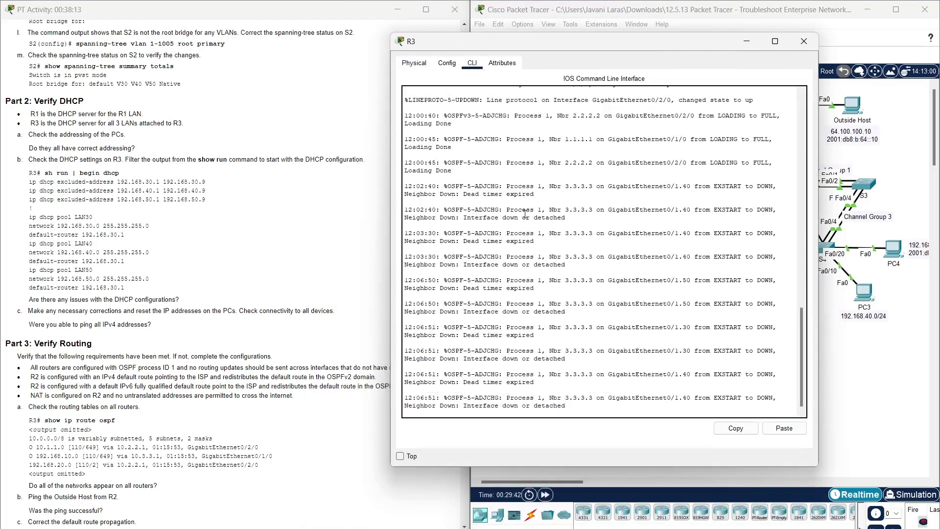
key("Return")
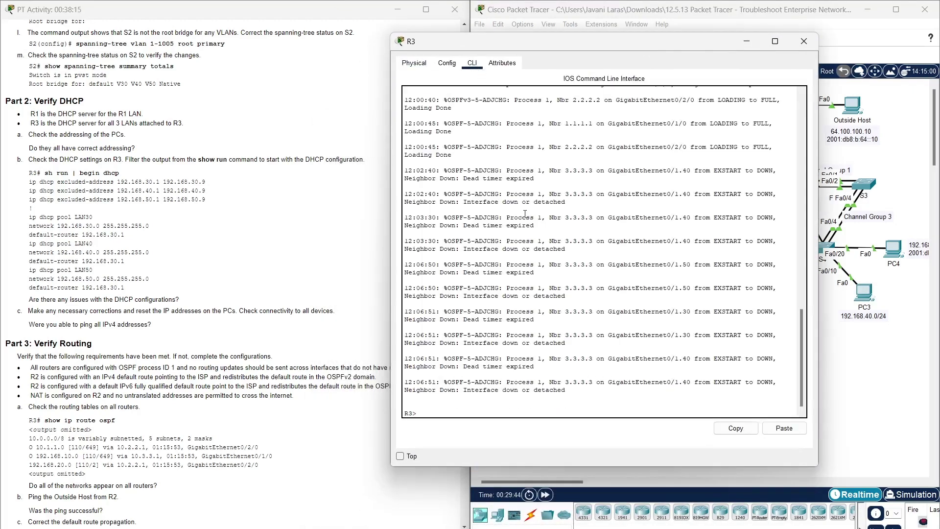
type("enab")
key("Tab")
key("Return")
- Run 'sh run | begin dhcp' on R3 and page through the output
left_click_drag(44, 173, 121, 178)
key("ctrl+c")
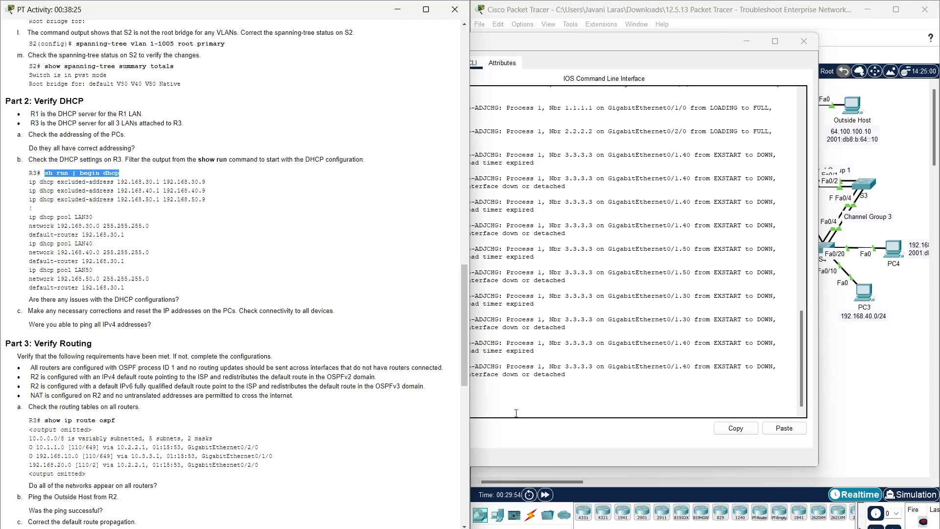
left_click(560, 416)
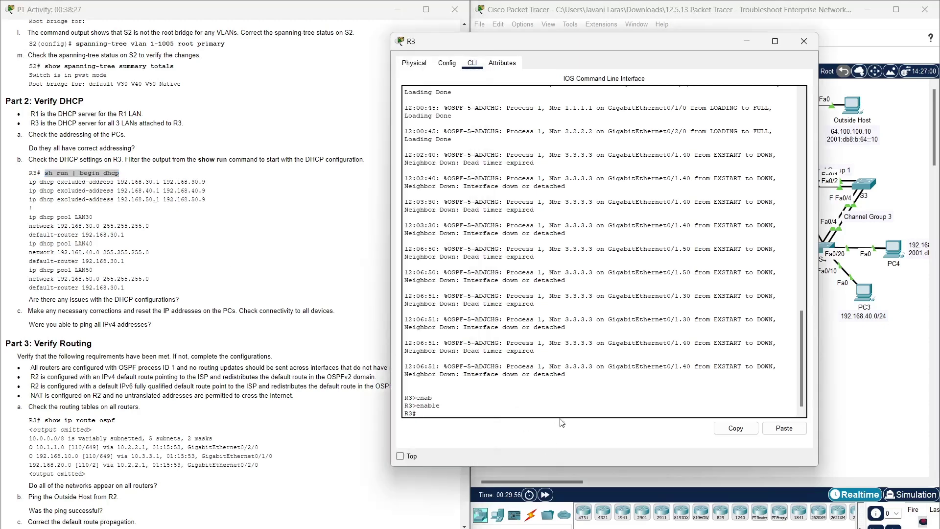
left_click(784, 428)
key("Return")
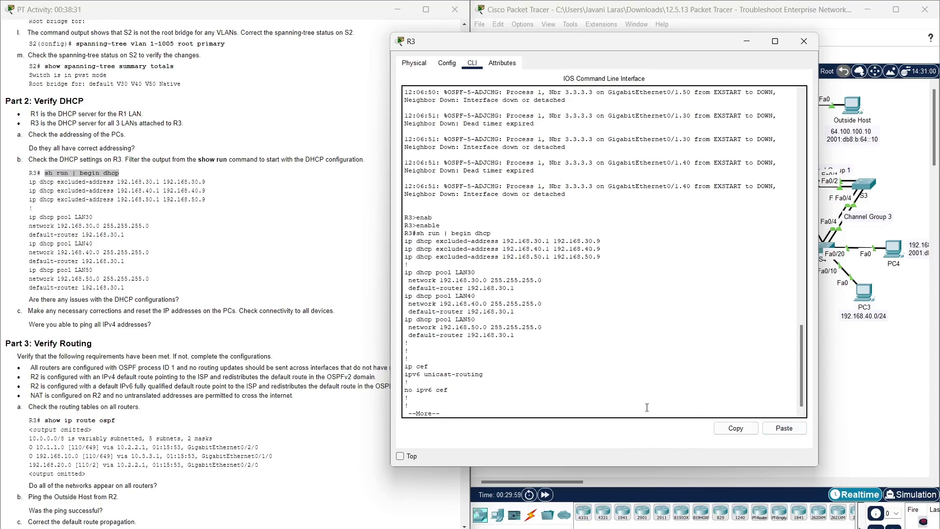
key("Return")
key("Return")
key("Return")
key("Return")
key("Return")
key("Return")
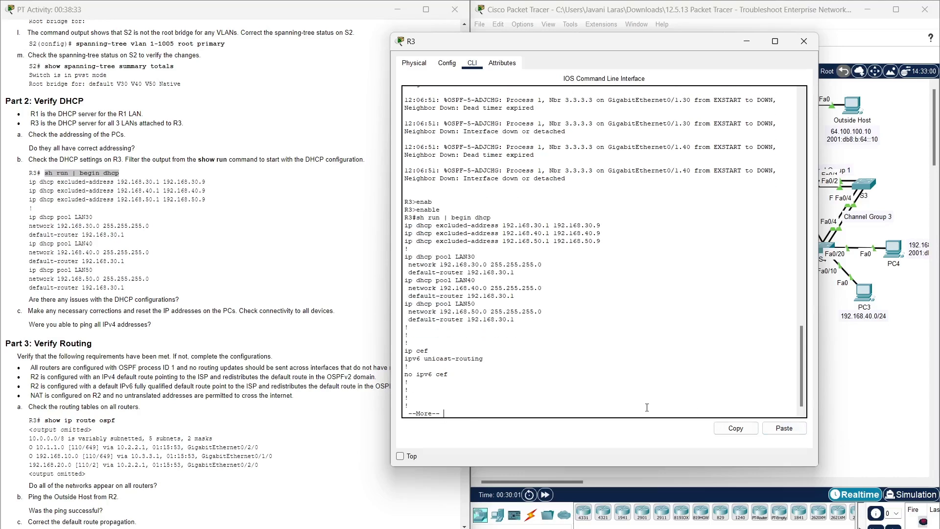
key("Return")
key("Return")
key("Return")
key("Return")
key("Return")
key("Return")
key("Return")
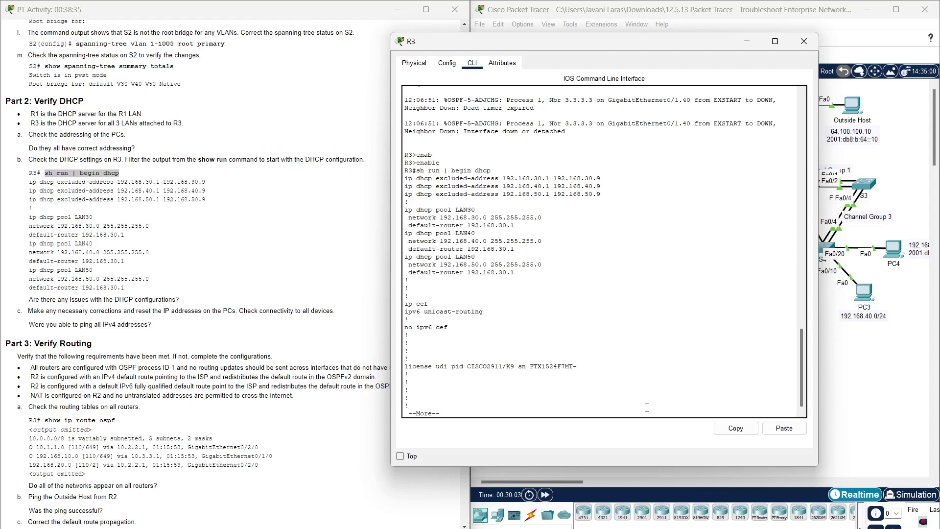
key("Return")
key("Return")
key("Return")
key("Return")
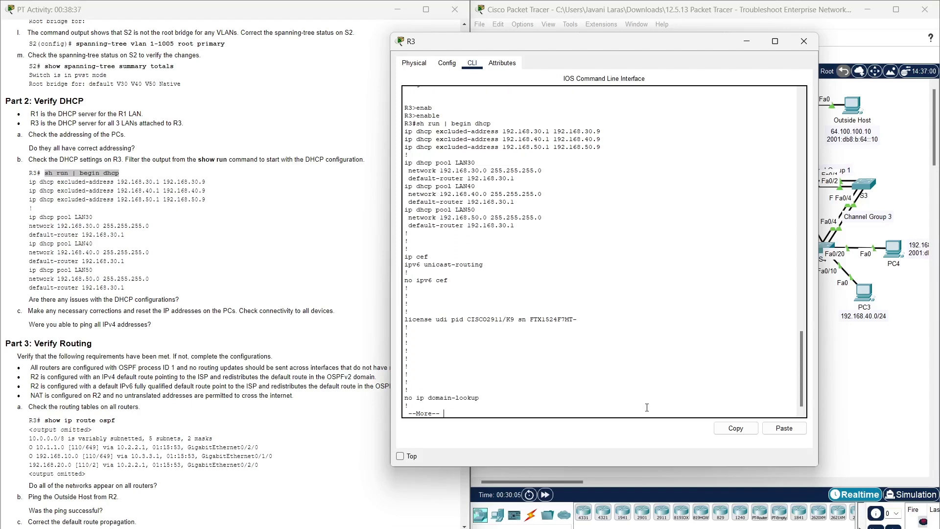
key("Return")
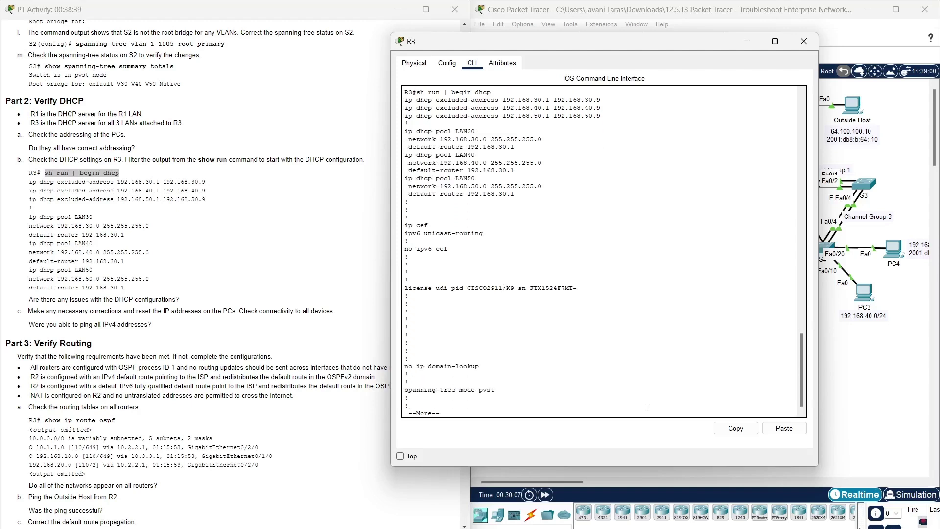
- Spot LAN40 and LAN50 using default-router 192.168.30.1, then page to the config's end
left_click_drag(192, 309, 26, 308)
triple_click(27, 300)
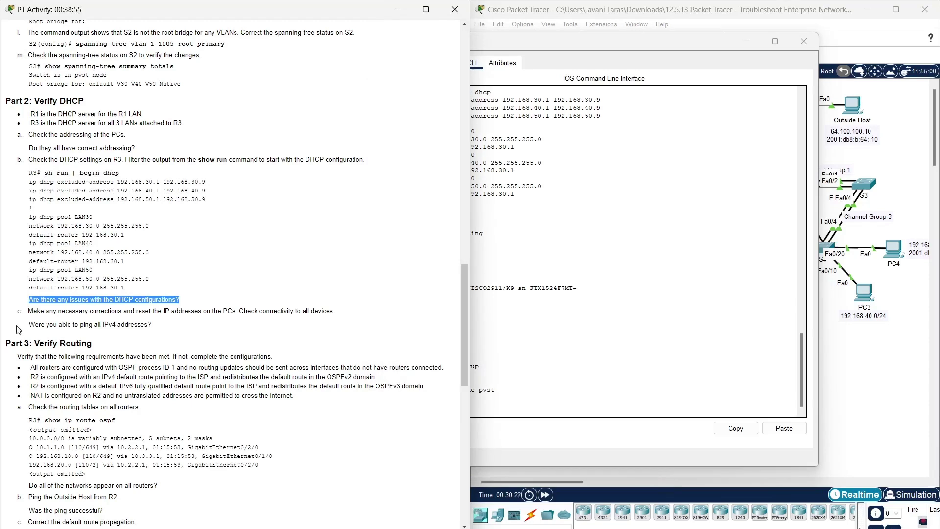
left_click(525, 439)
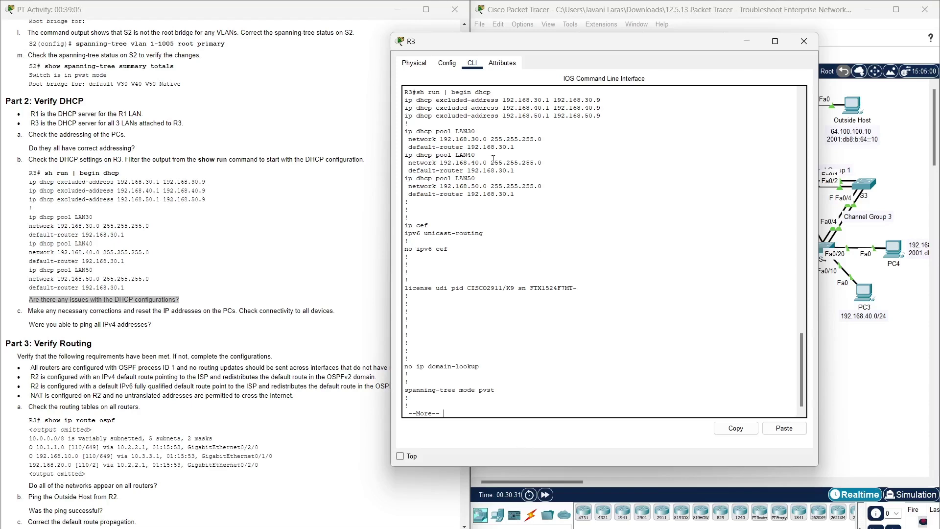
left_click_drag(519, 195, 402, 156)
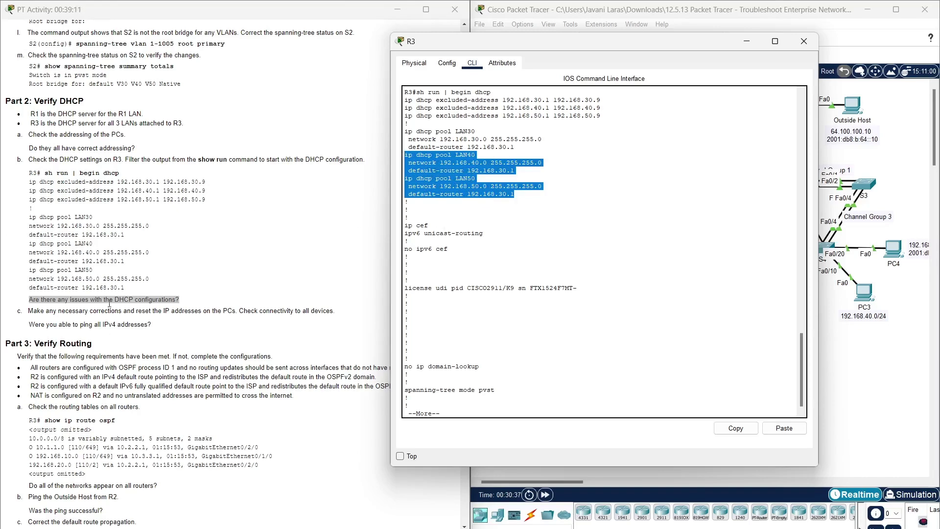
scroll(109, 300, "down", 3)
scroll(108, 301, "down", 2)
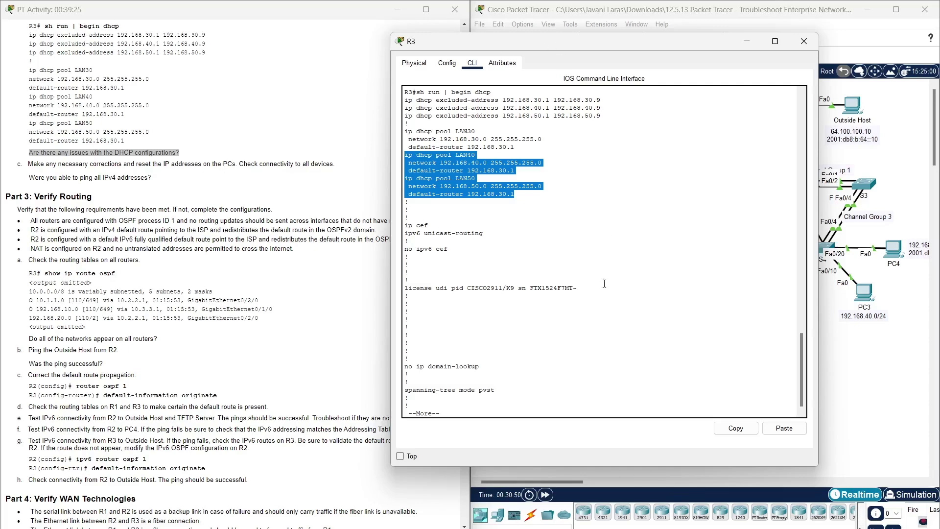
left_click(498, 406)
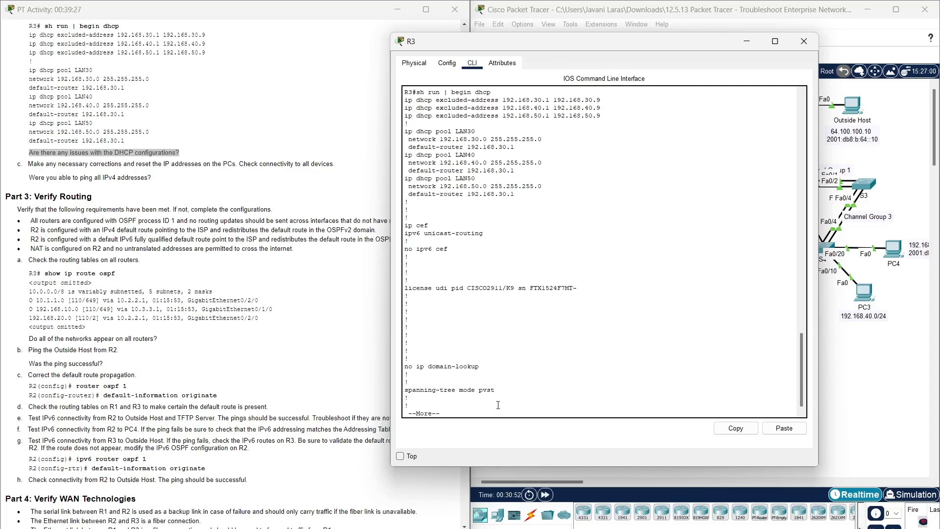
key("Return")
key("Return")
key("Return")
key("Return")
key("Return")
key("Return")
key("Return")
key("Return")
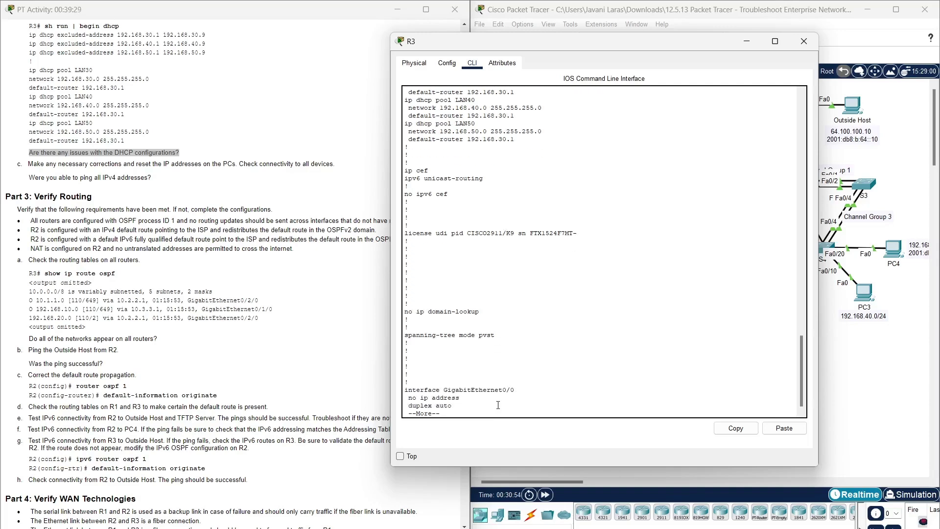
key("Return")
key("Return")
key("Return")
key("Return")
key("Return")
key("Return")
key("Return")
key("Return")
key("Return")
key("Return")
key("Return")
key("Return")
key("Return")
key("Return")
key("Return")
key("Return")
key("Return")
key("Return")
key("Return")
key("Return")
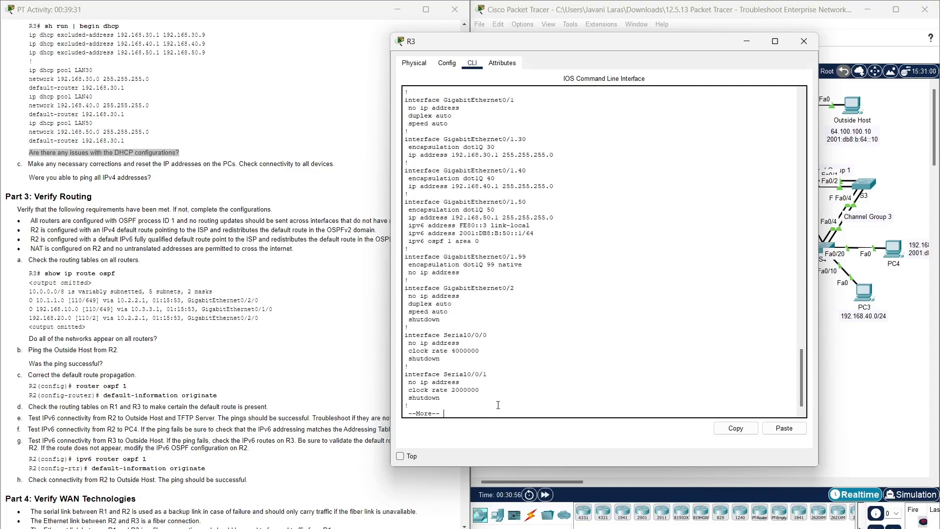
key("Return")
key("Return")
key("Return")
key("Return")
key("Return")
key("Return")
key("Return")
key("Return")
key("Return")
key("Return")
key("Return")
key("Return")
key("Return")
key("Return")
key("Return")
key("Return")
key("Return")
key("Return")
key("Return")
key("Return")
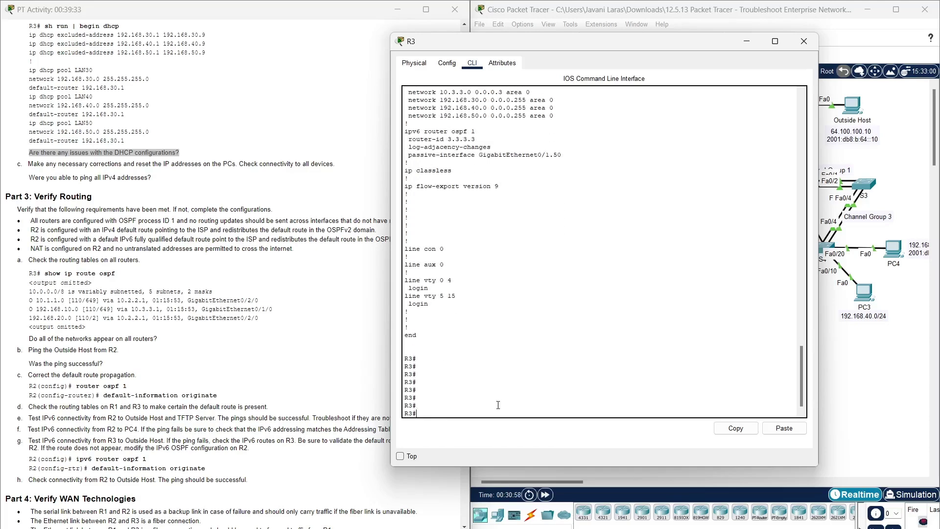
- Set R3's LAN40 pool to network 192.168.40.0/24 with default-router 192.168.40.1
type("conf t")
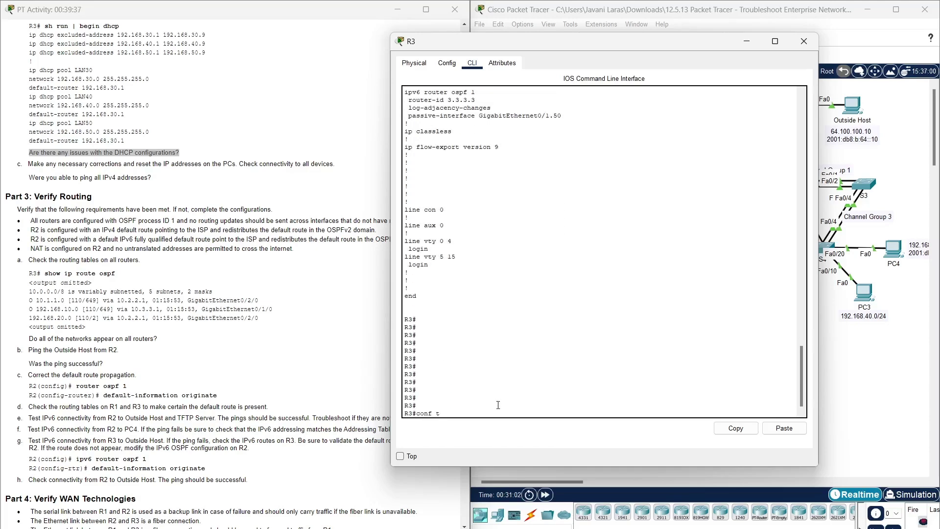
key("Return")
type("ip dhcp ")
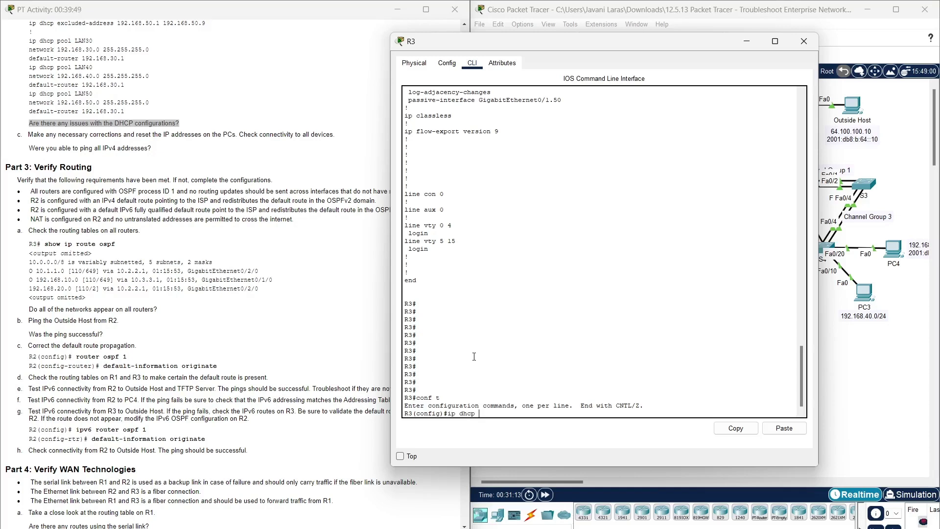
type("poolLAN")
key("BackSpace")
key("BackSpace")
key("BackSpace")
type("LAN40")
key("Return")
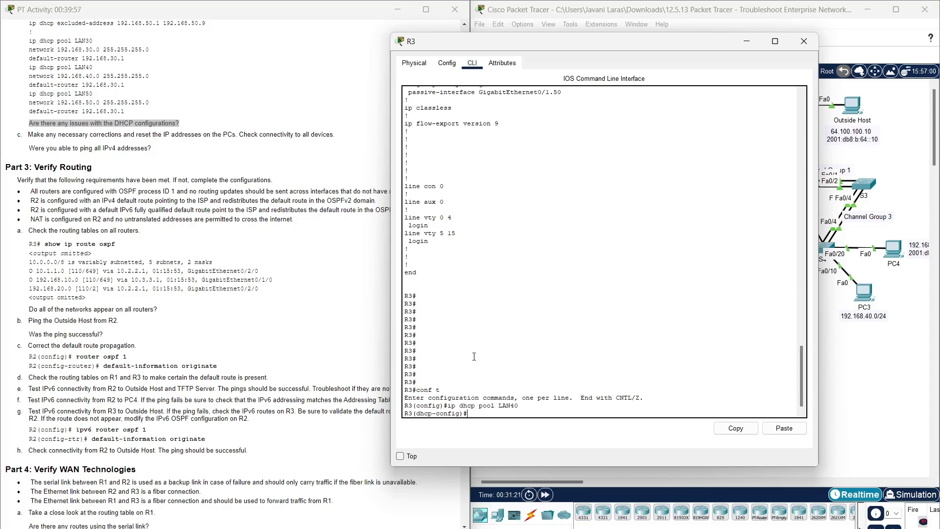
type("network 192.168.40.0")
type("255.255.255.0")
key("Return")
type("defau")
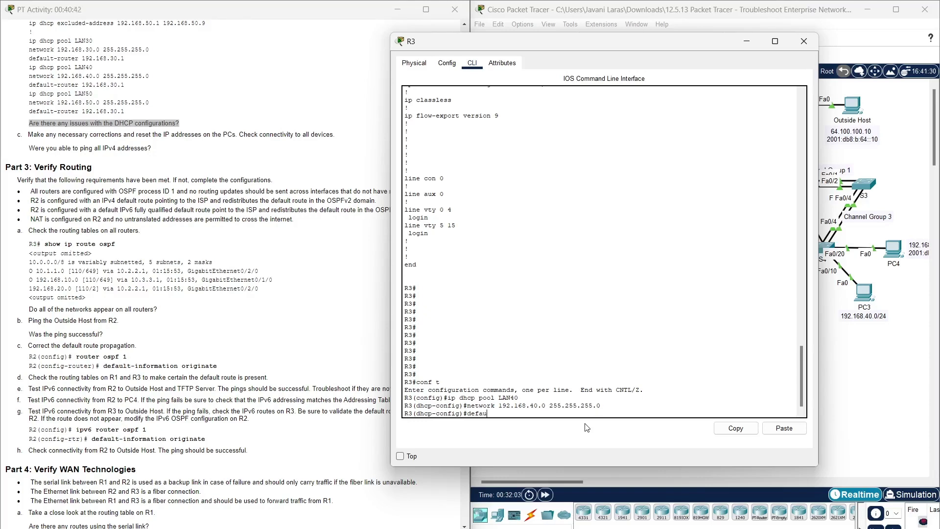
key("Tab")
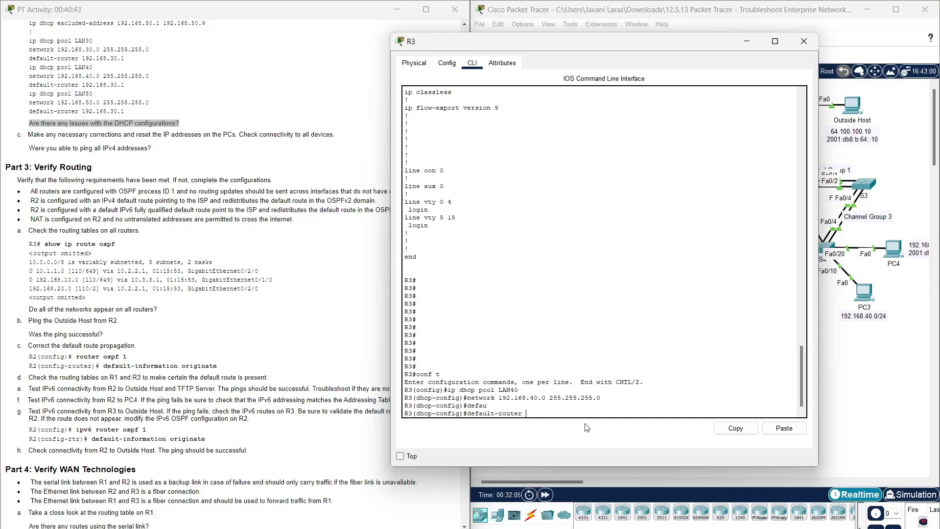
type("192.168.40.1")
key("Return")
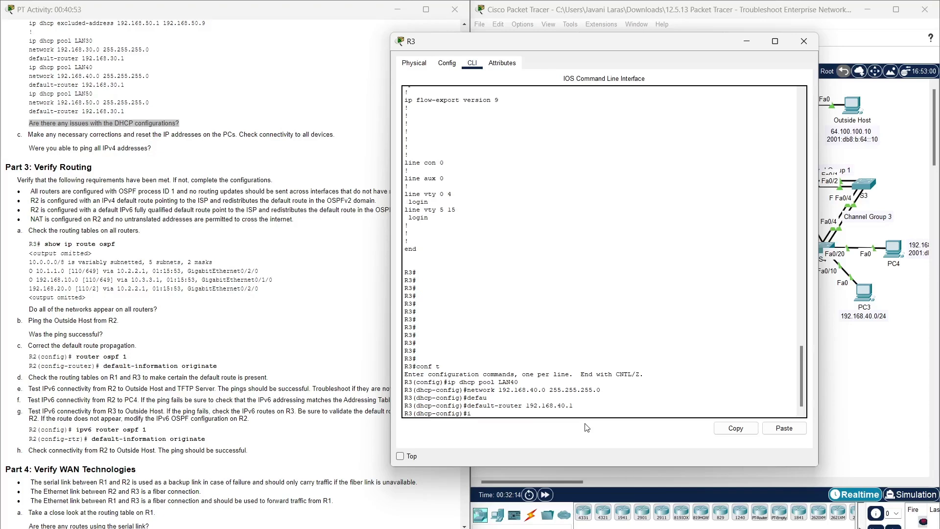
- Set the LAN50 pool to network 192.168.50.0/24 with default-router 192.168.50.1
type("ip dhcp pool LAN50")
key("Return")
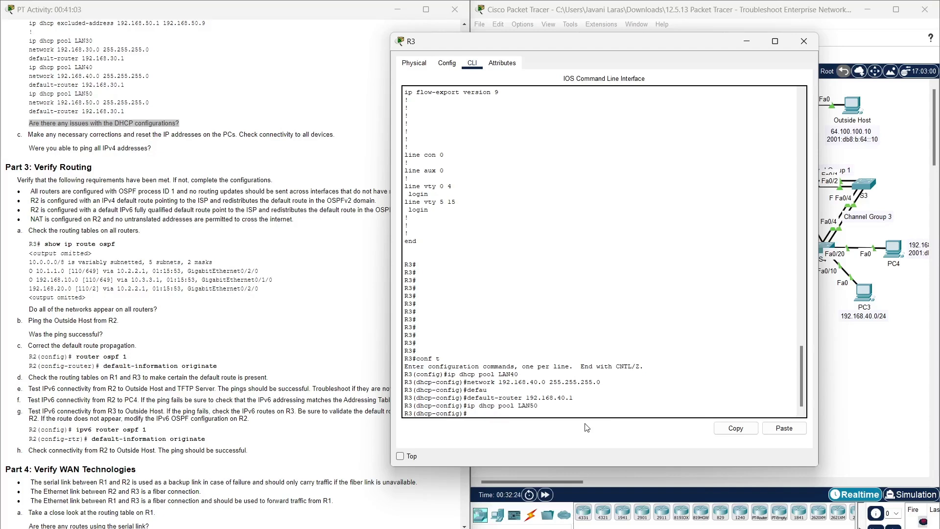
key("Up")
key("Up")
key("Up")
key("Up")
key("Left")
key("Left")
key("Left")
key("Left")
key("Left")
key("Left")
key("Left")
key("Left")
key("Left")
key("Left")
key("Left")
key("Left")
key("Left")
key("Left")
key("Left")
key("Left")
key("BackSpace")
type("5")
key("Return")
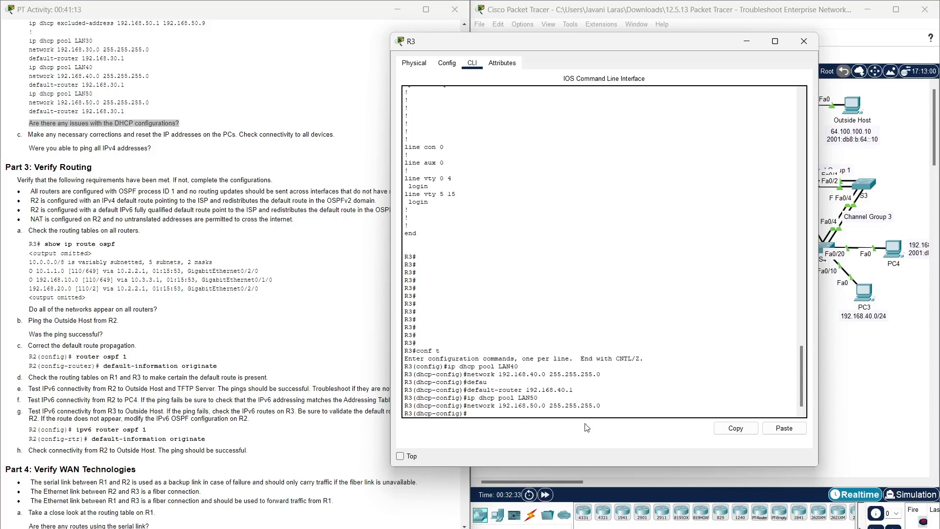
key("Up")
key("Up")
key("Down")
key("Down")
key("Up")
key("Up")
key("Up")
key("BackSpace")
key("BackSpace")
key("BackSpace")
key("BackSpace")
type("50.1")
key("Return")
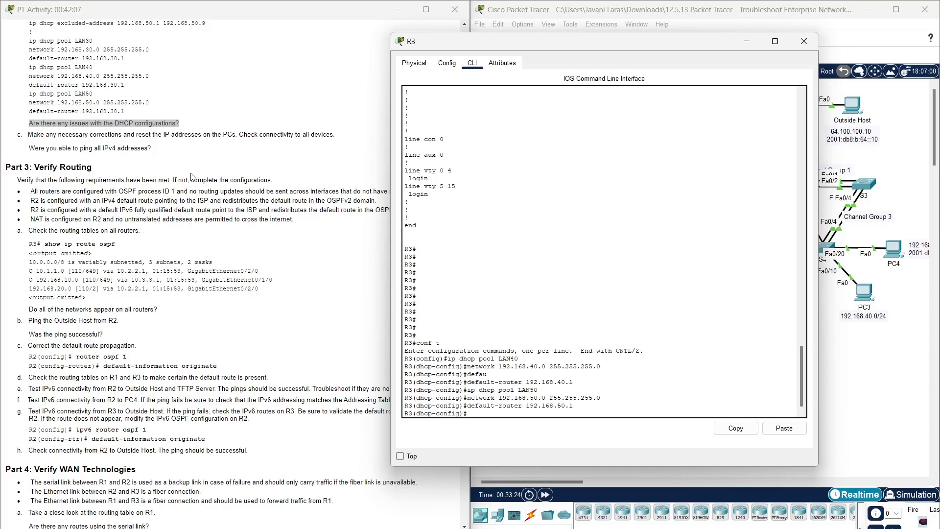
- Renew PC3's lease with ipconfig /renew, getting 192.168.40.17 with gateway 192.168.40.1
left_click(803, 42)
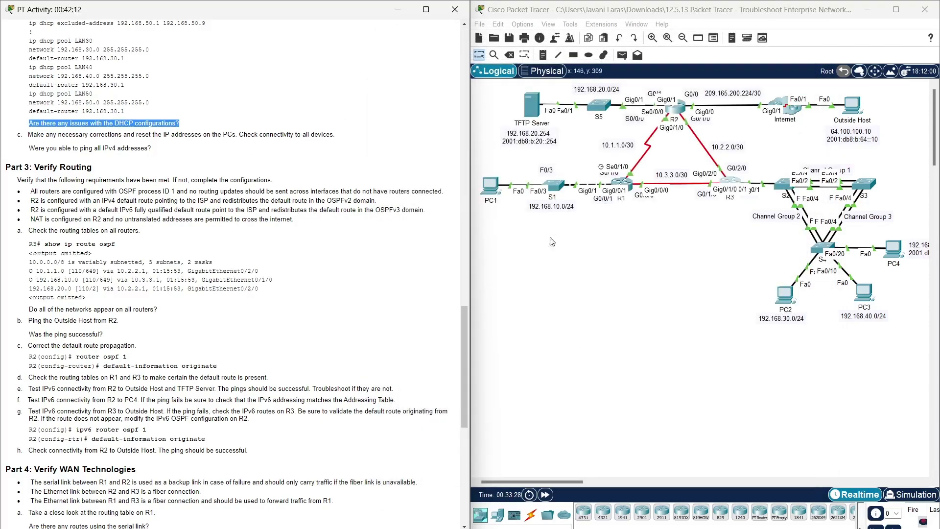
left_click(869, 290)
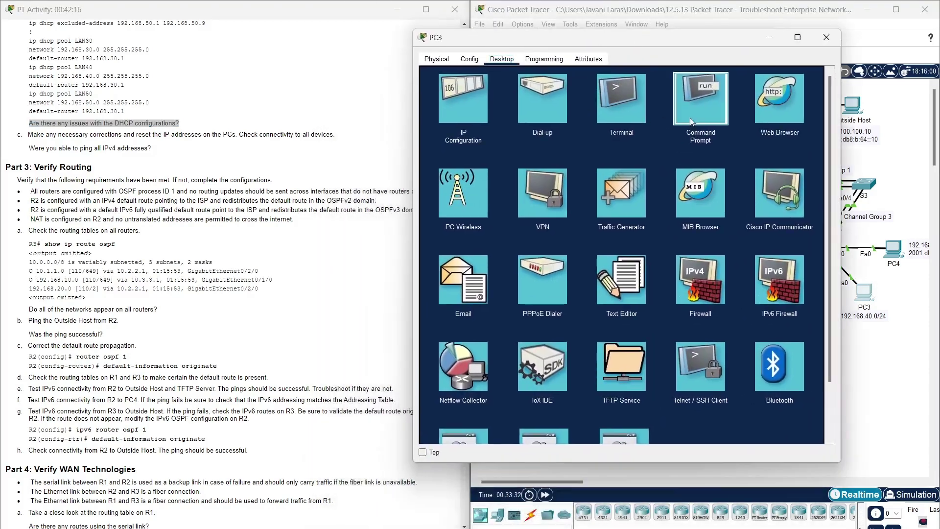
left_click(690, 121)
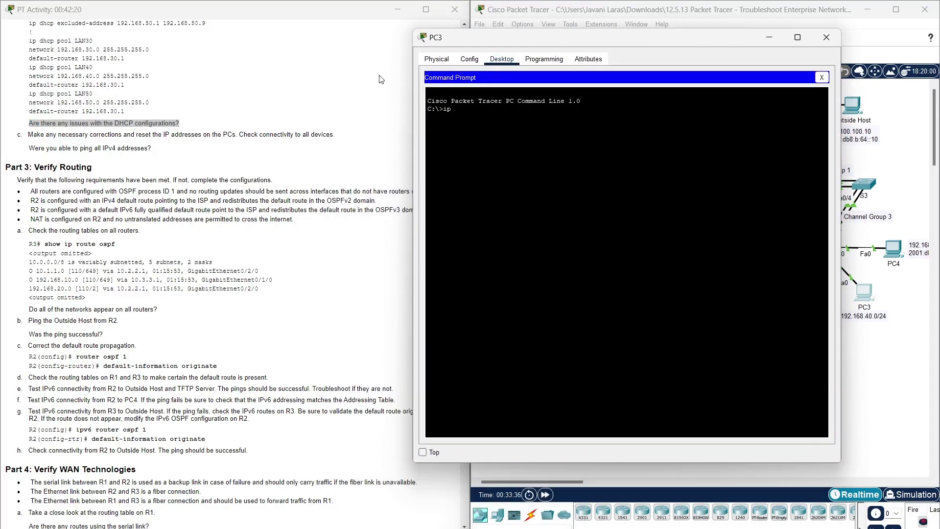
type("onfig/")
key("BackSpace")
type("/renew")
key("Return")
key("Up")
key("BackSpace")
key("Return")
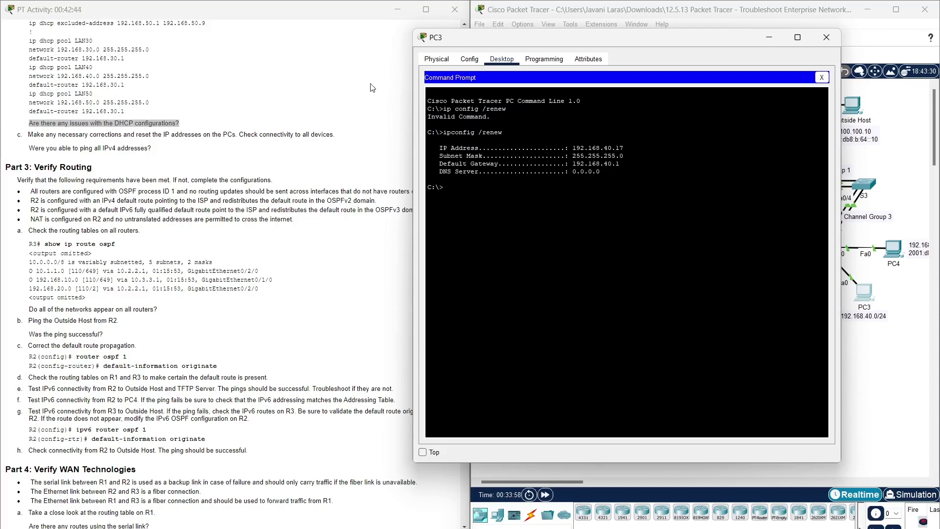
left_click(827, 37)
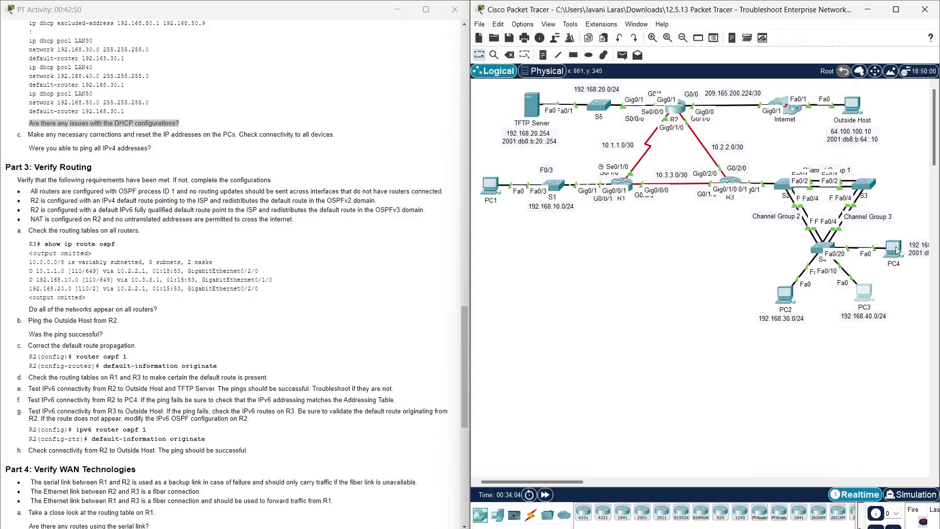
- Run ipconfig /renew on PC4, obtaining 192.168.50.11 with gateway 192.168.50.1
left_click(889, 253)
left_click_drag(556, 136, 616, 35)
left_click(526, 49)
left_click(484, 49)
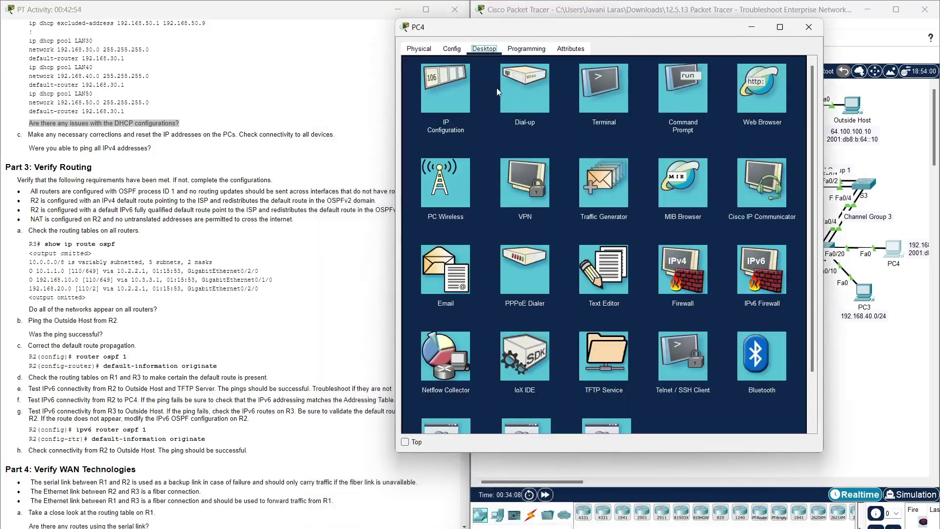
left_click(686, 97)
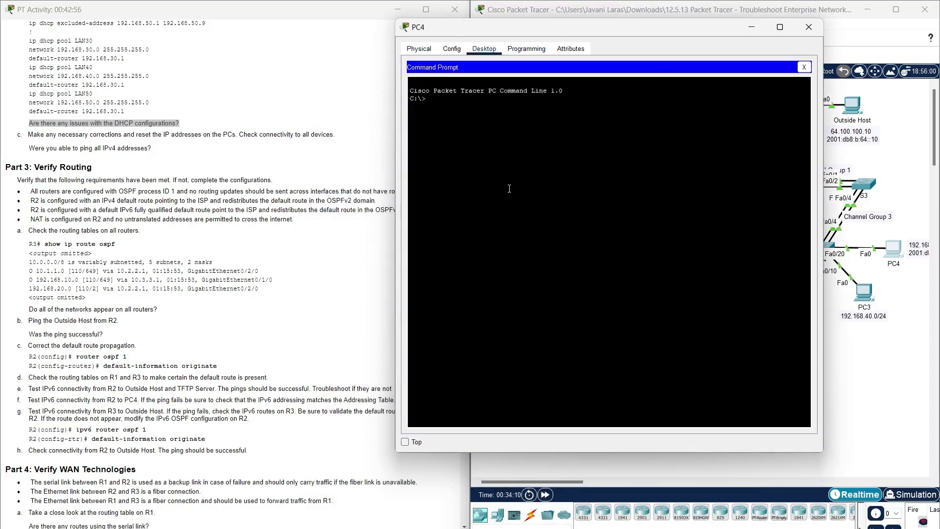
type("ipconfig /renew")
key("Return")
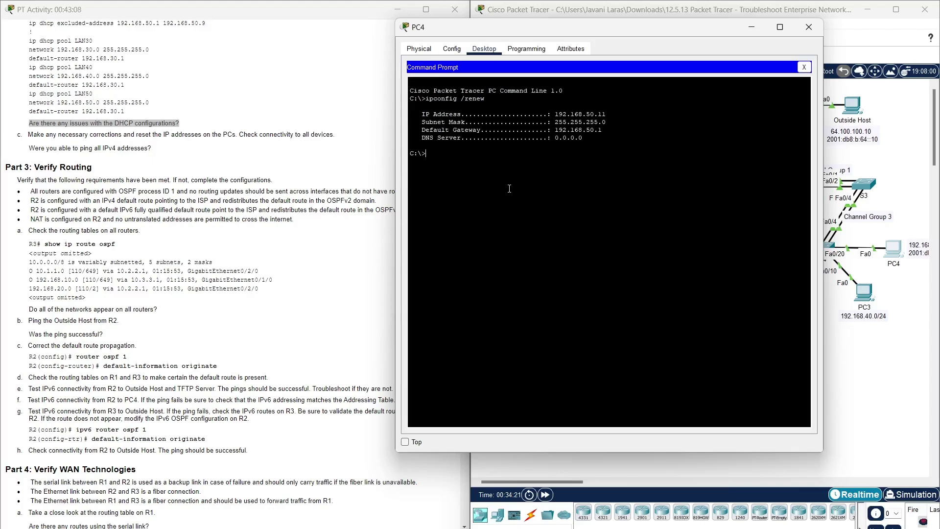
left_click(809, 27)
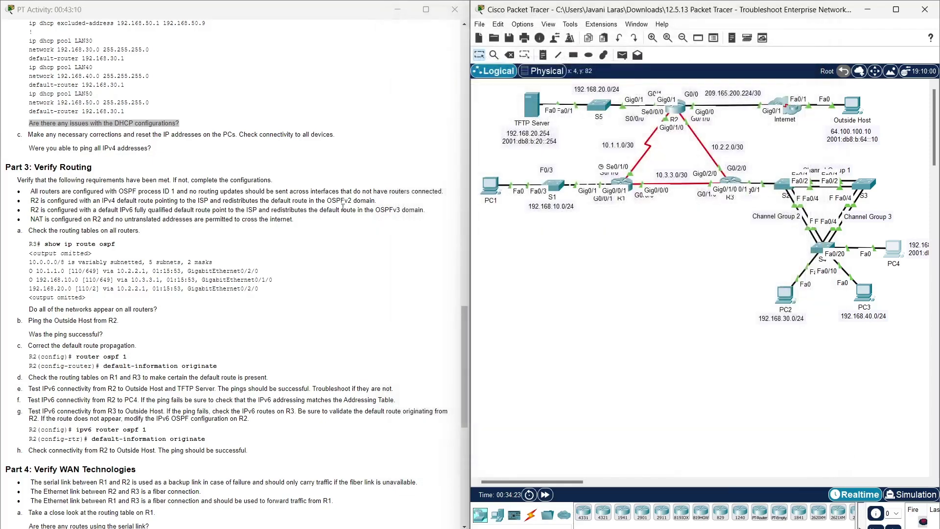
left_click_drag(174, 151, 30, 147)
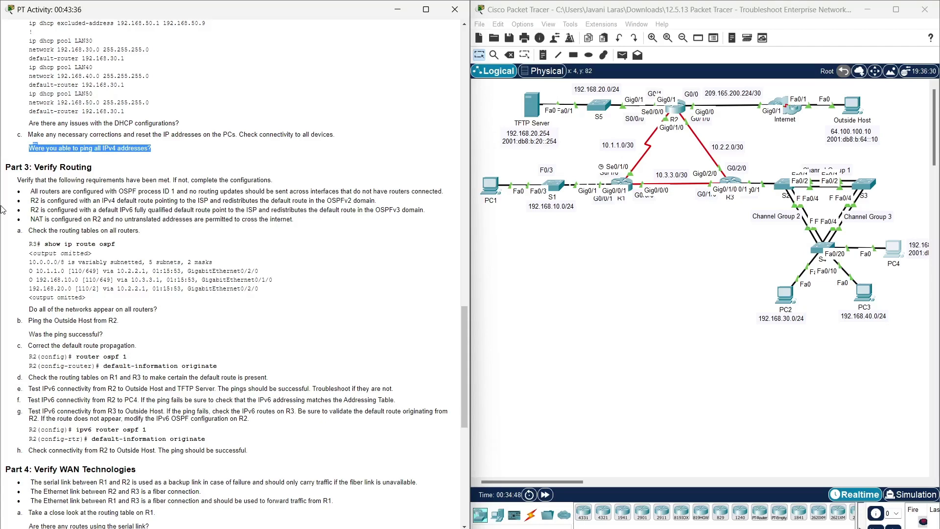
left_click(113, 171)
scroll(113, 172, "down", 2)
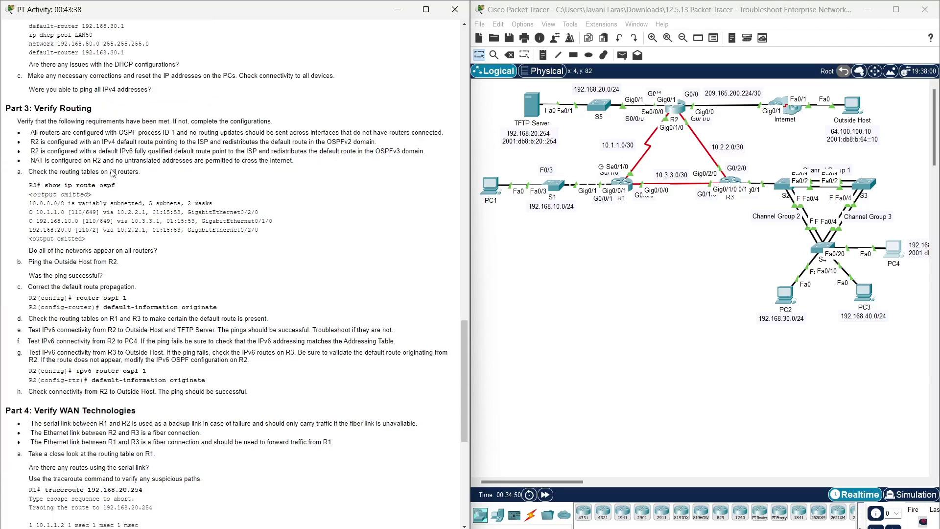
scroll(113, 173, "down", 1)
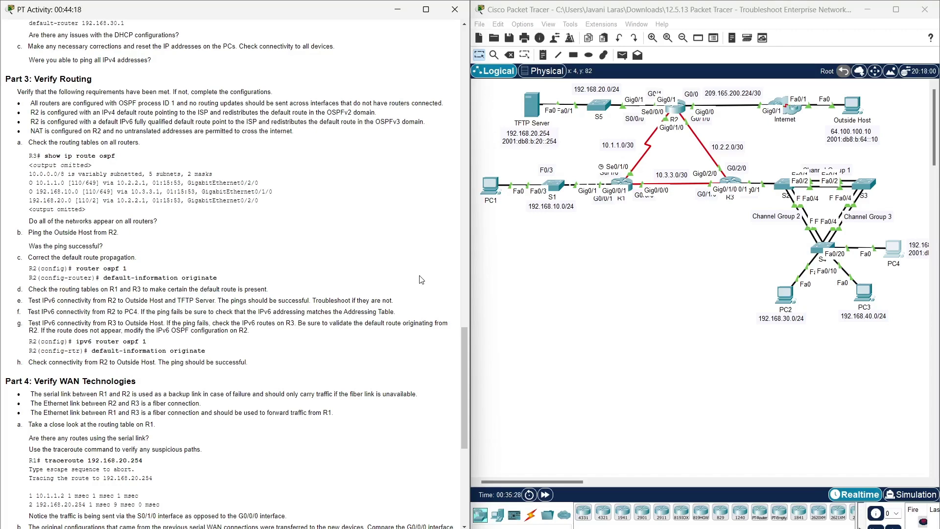
- Open R3 and enter OSPF process 1 configuration with router ospf 1
left_click(731, 182)
left_click_drag(569, 133, 575, 19)
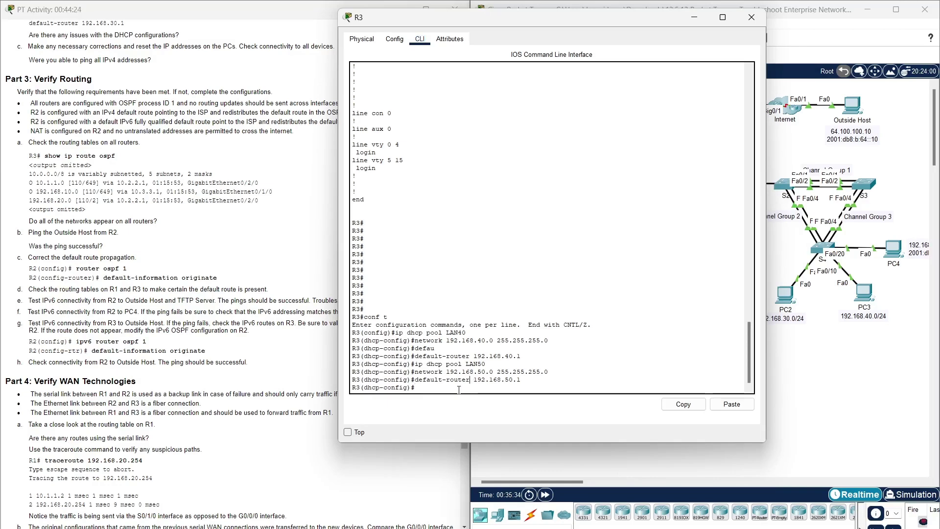
type("router ospf 1")
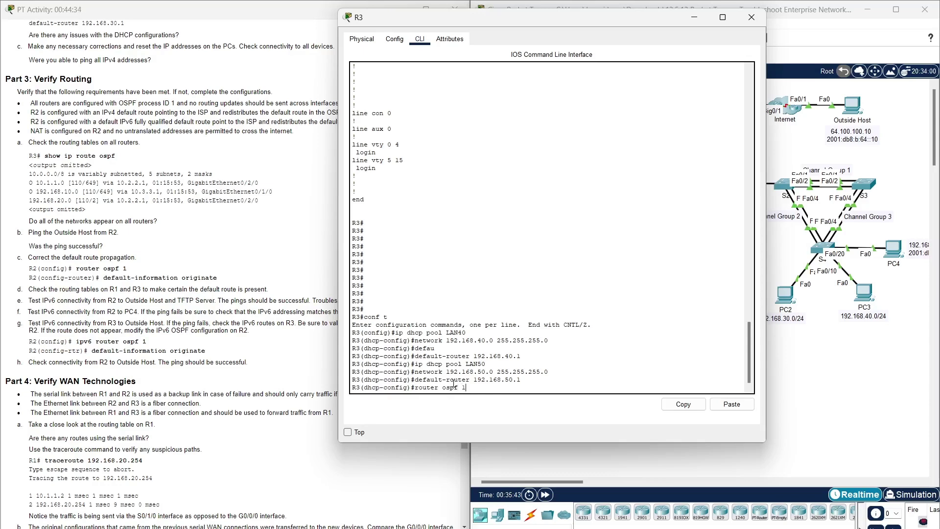
key("Return")
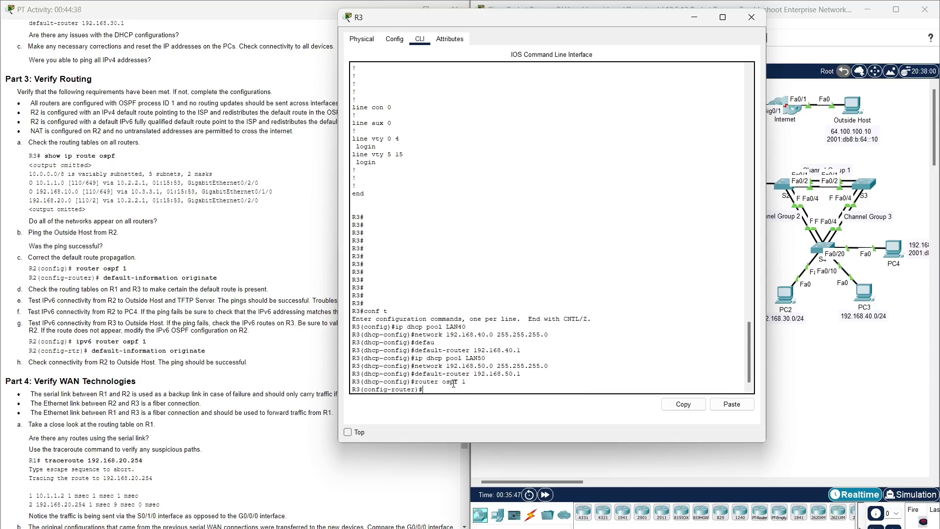
- Make subinterfaces g0/1.30, g0/1.40 and g0/1.50 passive in OSPF
type("pass")
key("Tab")
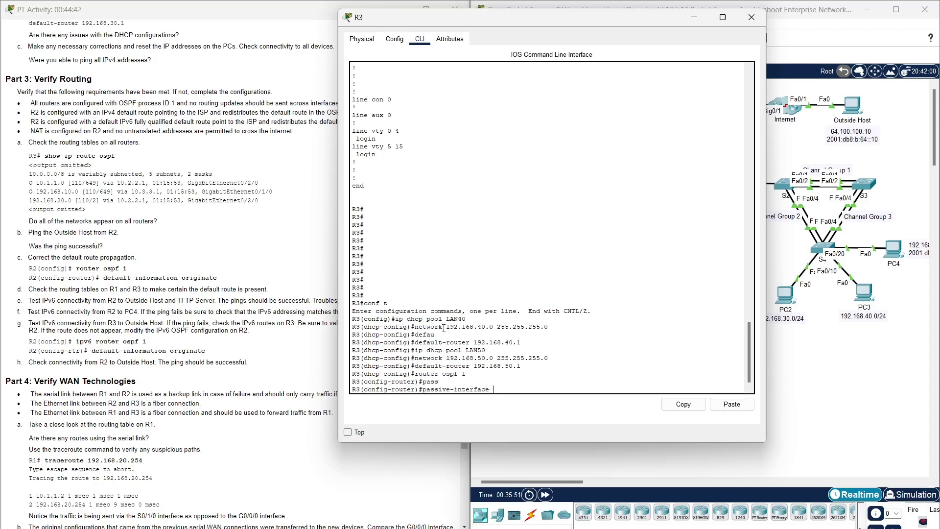
type("g0/1.30")
key("Return")
key("Up")
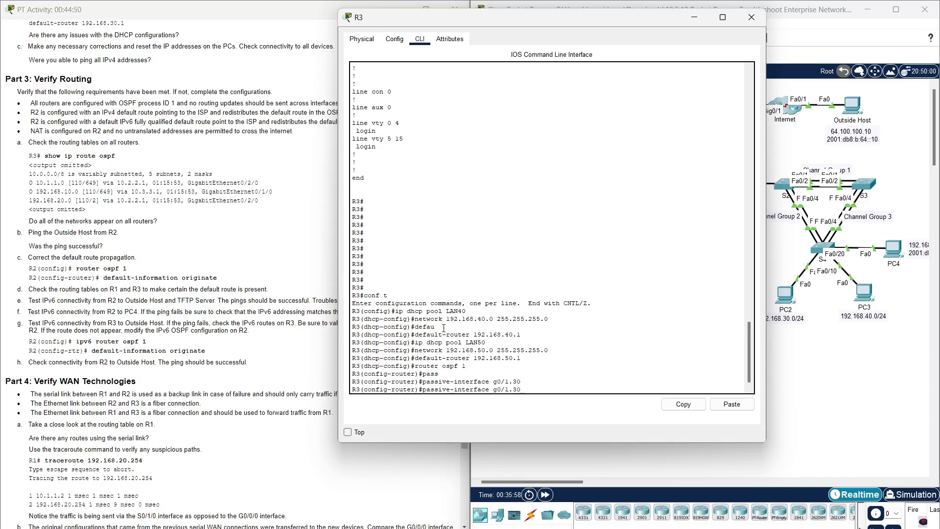
key("BackSpace")
type("4")
key("Return")
key("Up")
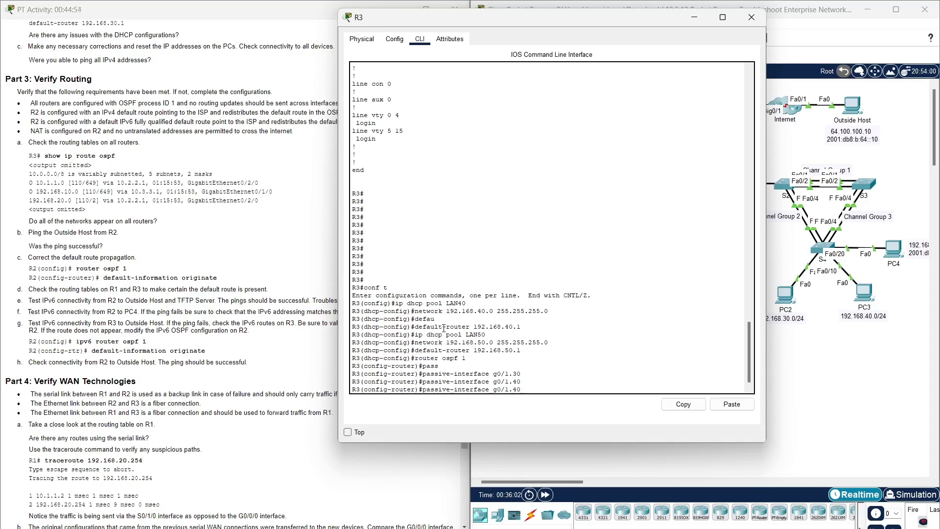
key("BackSpace")
type("5")
key("Return")
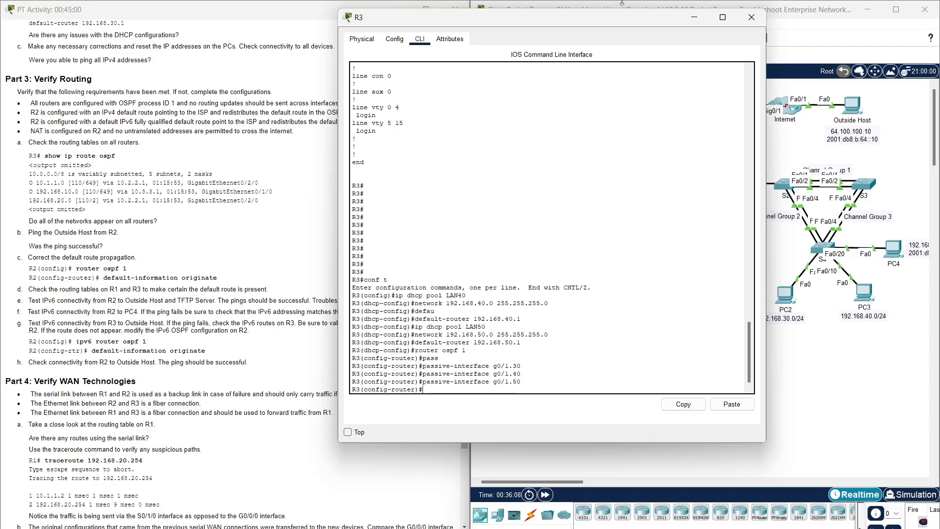
- Review the Part 3 routing, IPv6 default route and NAT requirement bullets in the lab text
left_click_drag(627, 21, 751, 24)
left_click_drag(29, 113, 379, 110)
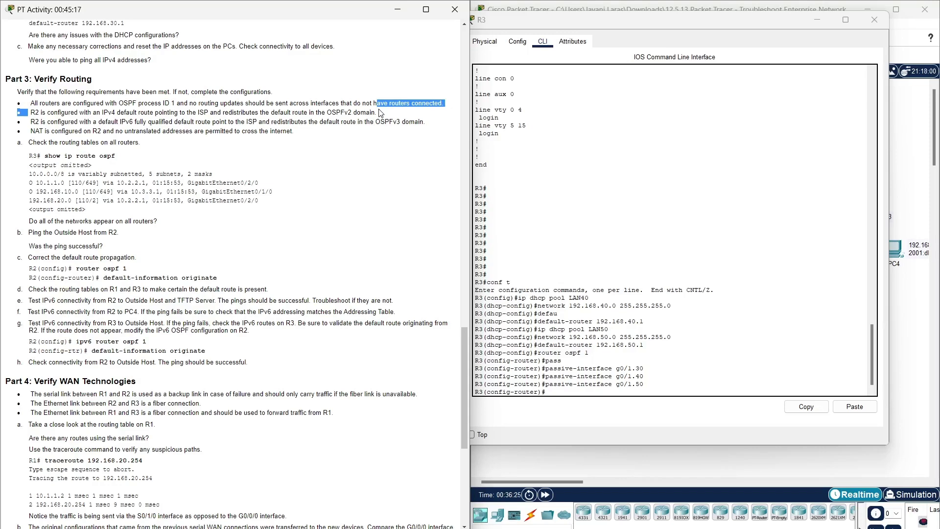
left_click(379, 113)
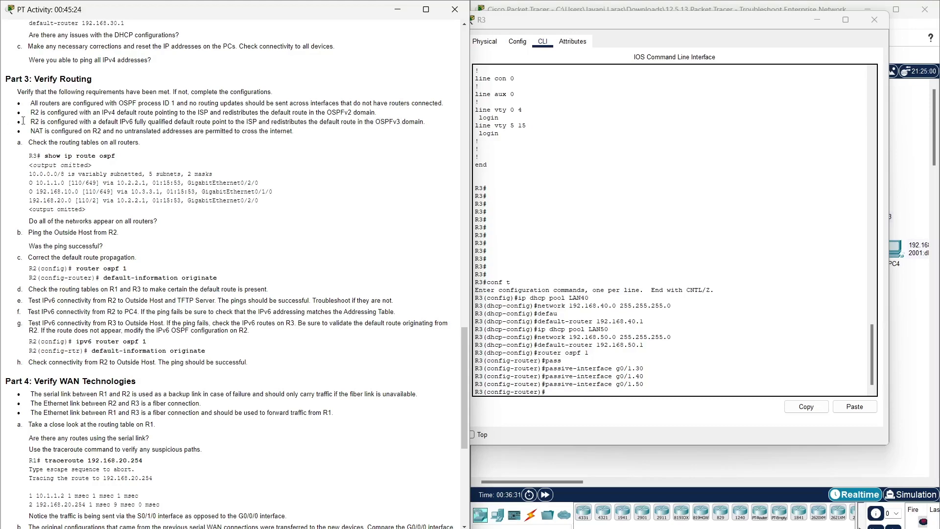
left_click_drag(29, 123, 435, 122)
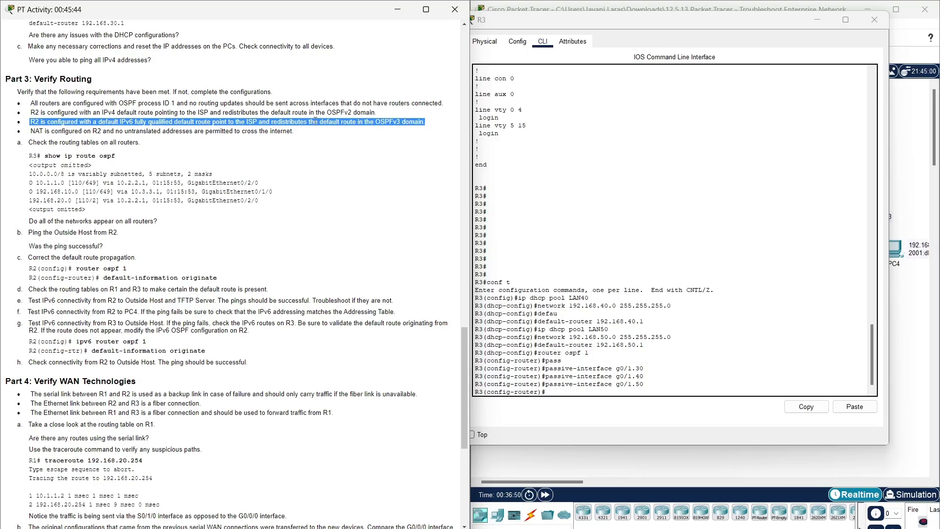
left_click_drag(40, 131, 301, 139)
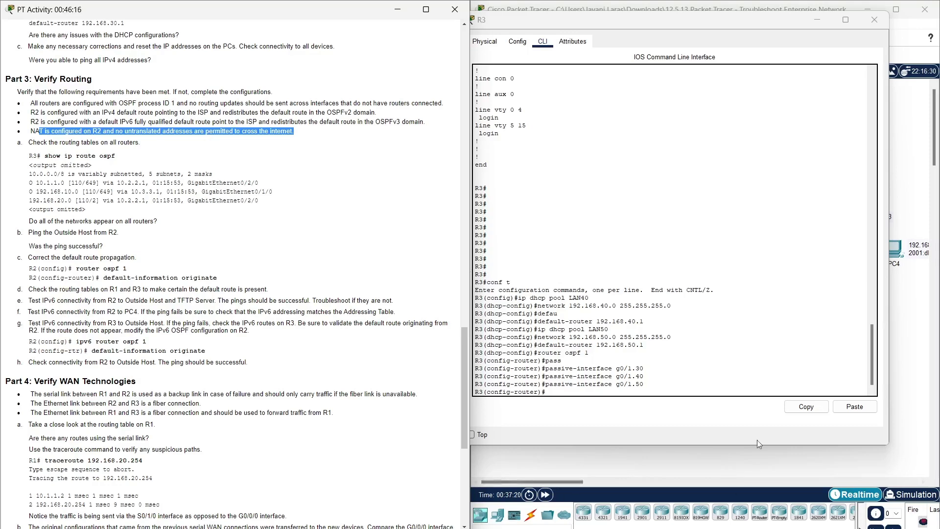
- Exit configuration mode on R3 and list its OSPF routes to 10.1.1.0, 192.168.10.0 and 192.168.20.0
left_click(765, 317)
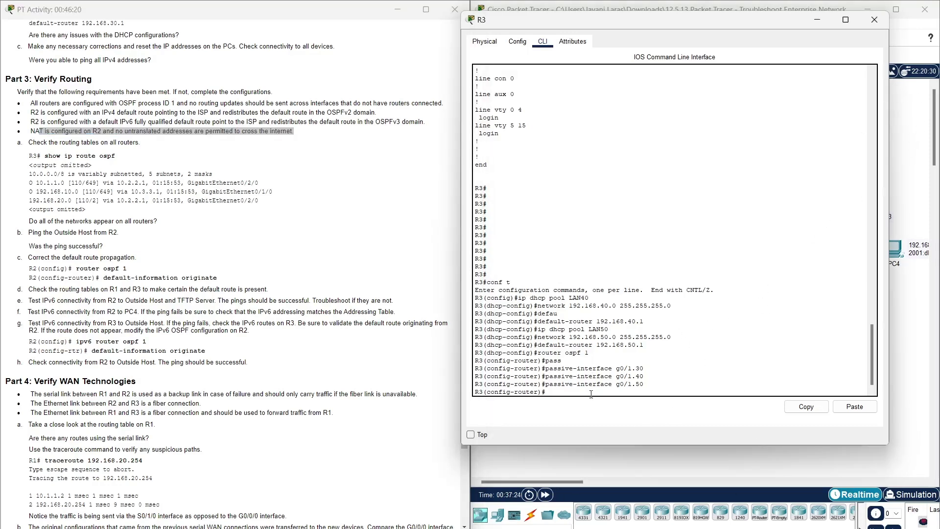
type("end")
key("Return")
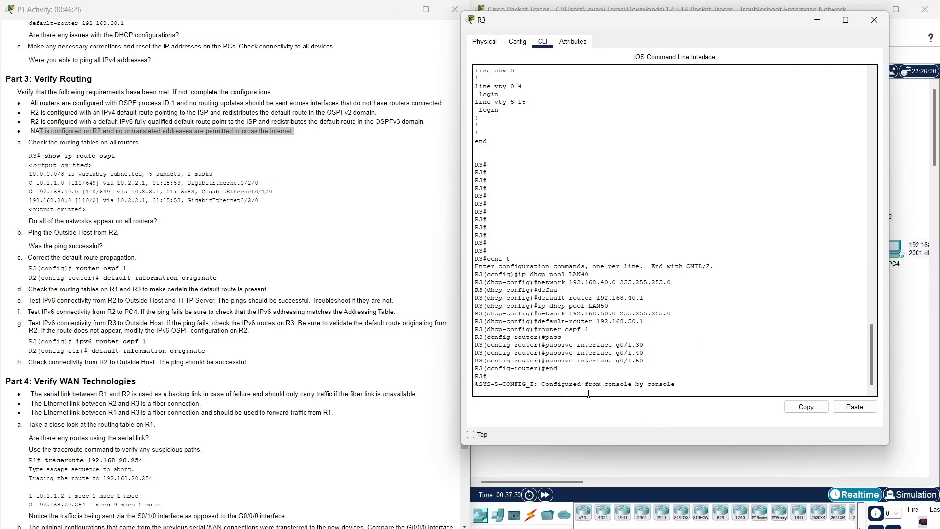
key("Return")
type("show ")
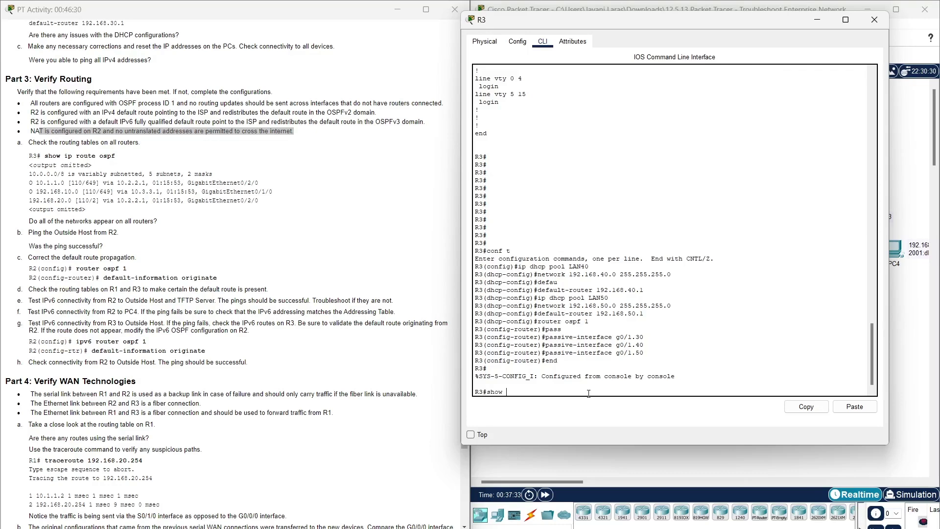
type("ip route")
type("ospf")
key("Return")
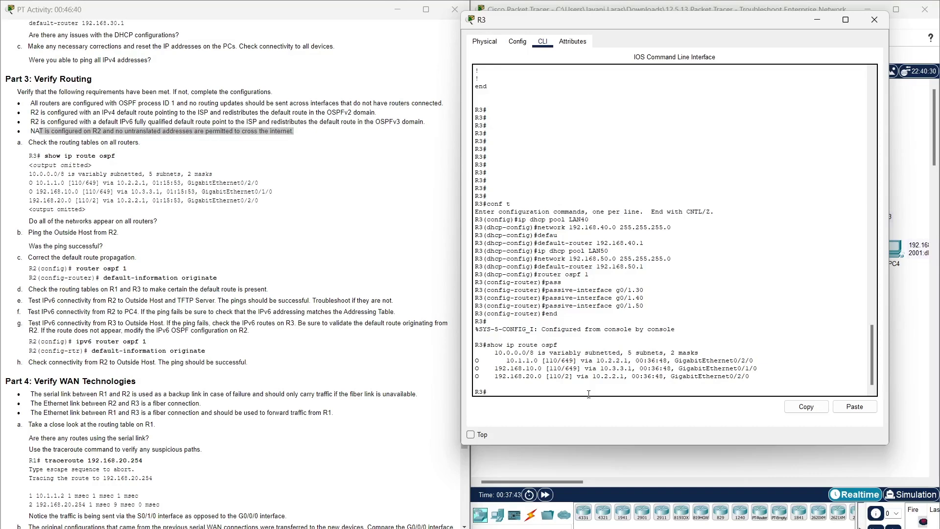
left_click_drag(765, 379, 474, 360)
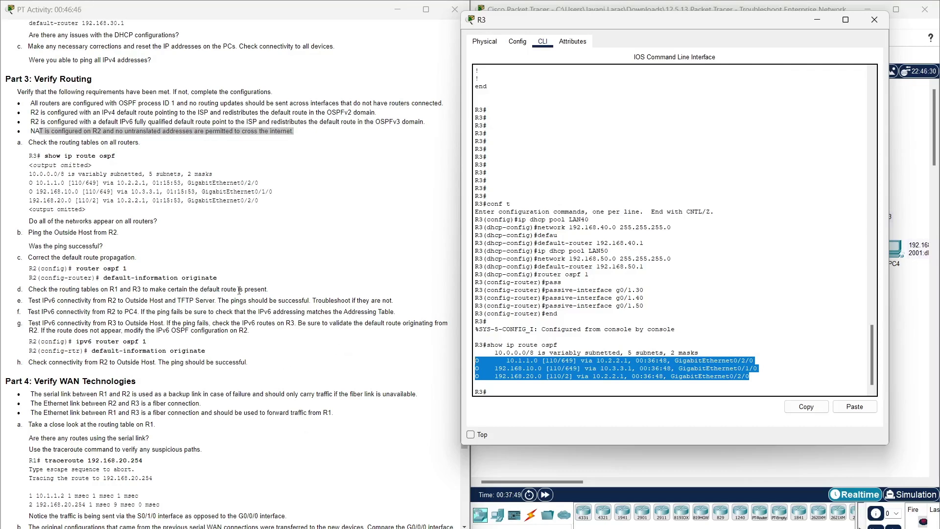
left_click(153, 213)
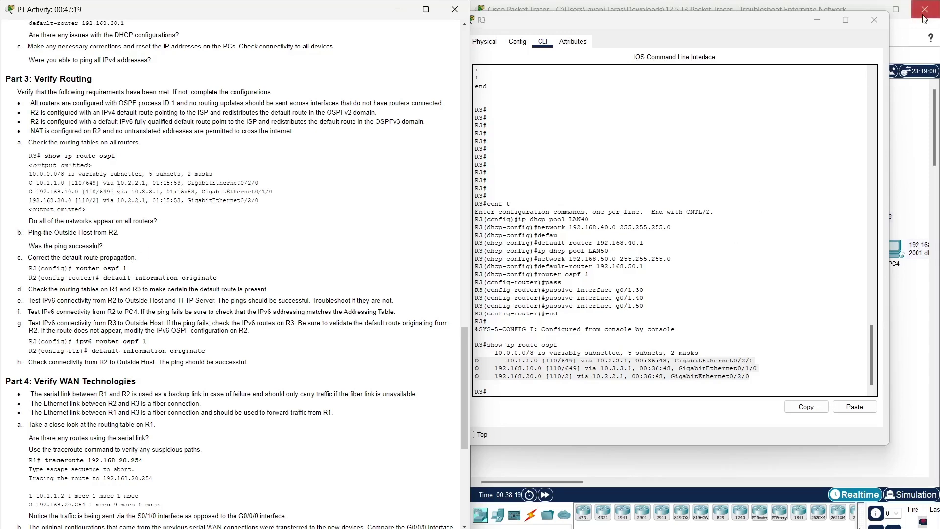
- Switch from R3 to R2's command line and move R2's window up and left
left_click(879, 30)
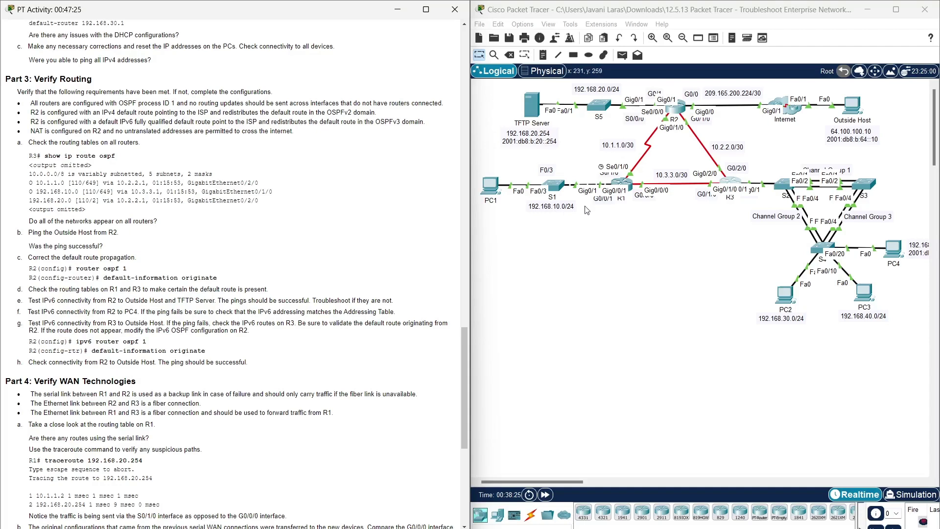
left_click(680, 107)
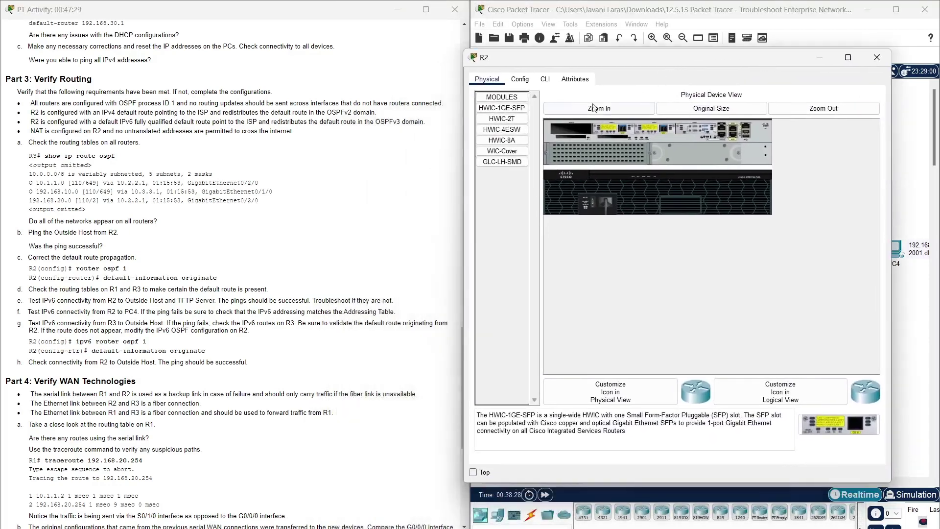
left_click(545, 79)
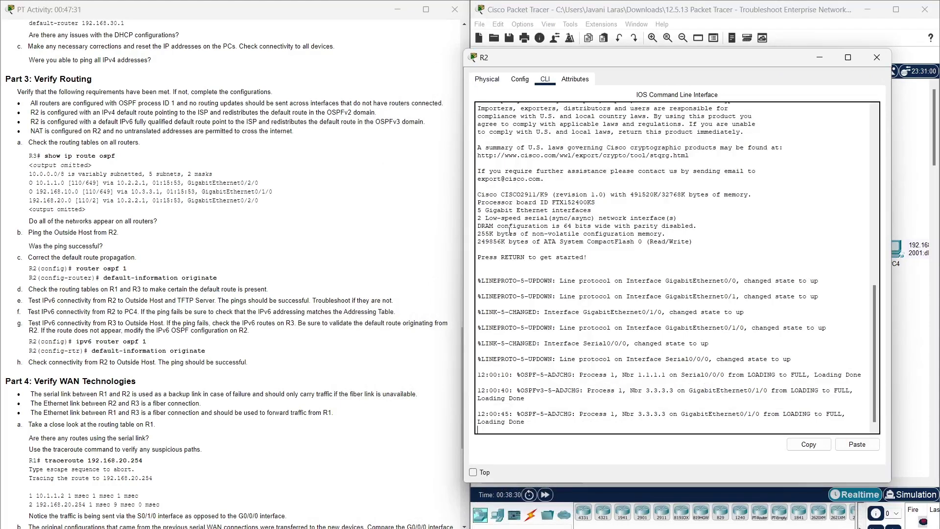
key("Return")
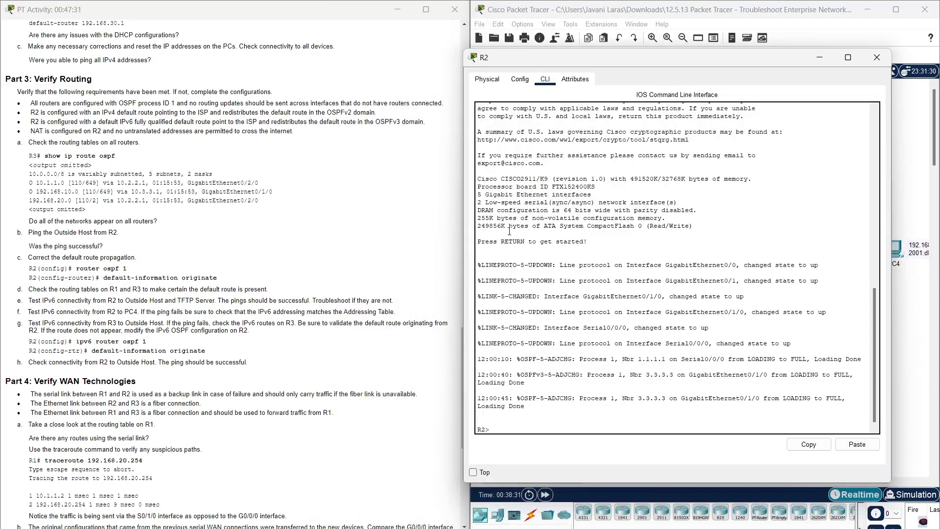
type("ping")
left_click_drag(652, 63, 449, 29)
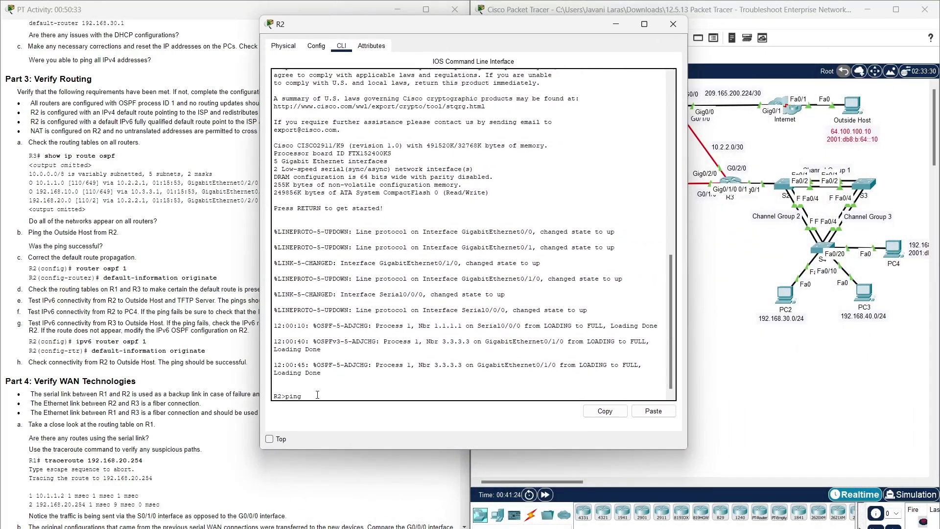
- Enter privileged mode on R2 and ping the Outside Host 64.100.100.10, getting 3/5 replies
key("BackSpace")
key("BackSpace")
key("BackSpace")
key("BackSpace")
type("enab")
key("Tab")
key("Return")
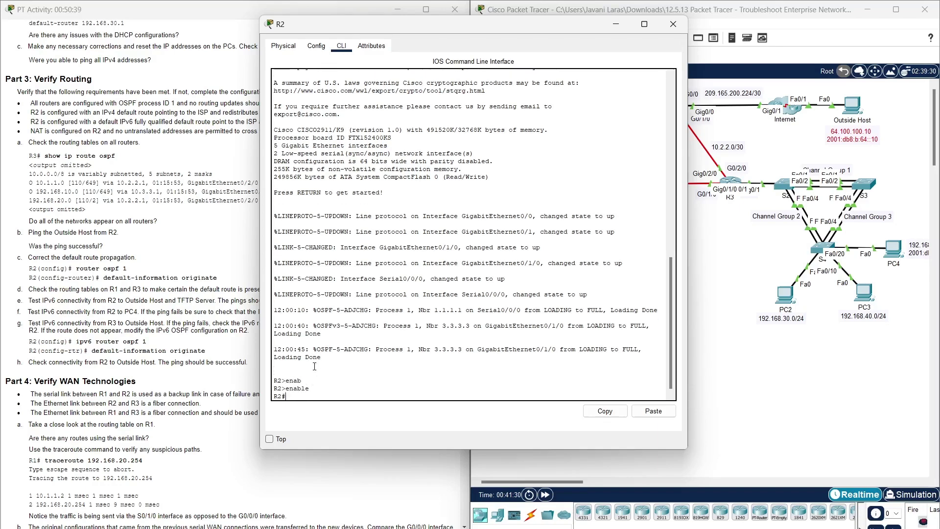
type("ping 64 ")
type("100.10")
key("Return")
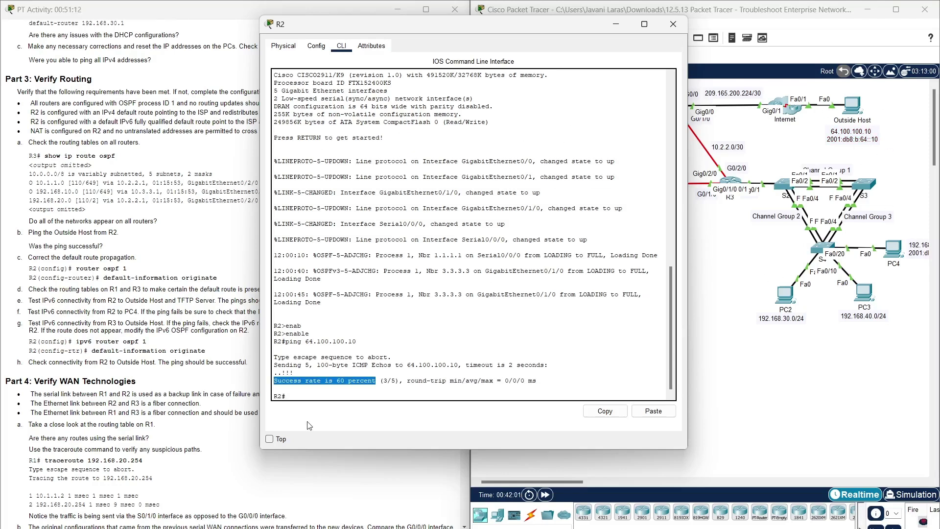
- Glance at the lab instructions, then move the R2 terminal up and right
left_click(335, 396)
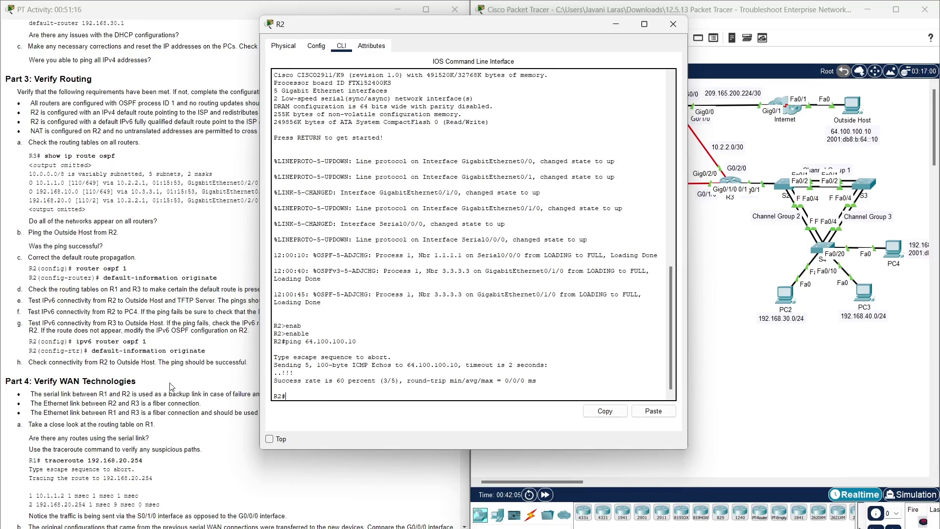
left_click(134, 270)
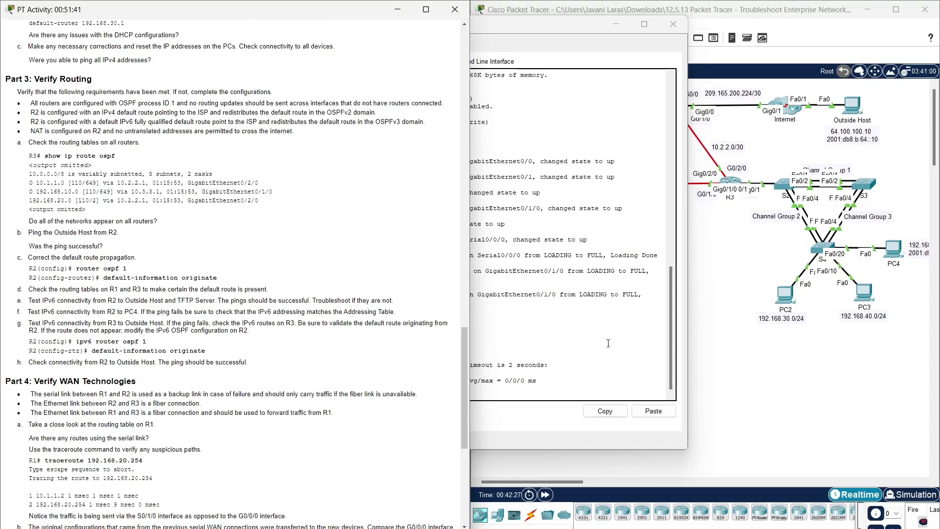
left_click(651, 51)
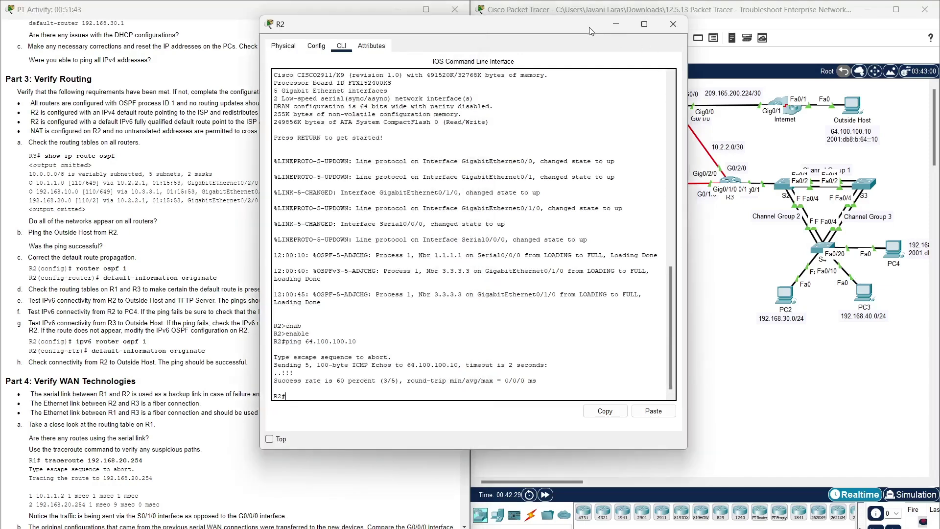
left_click_drag(438, 29, 642, 48)
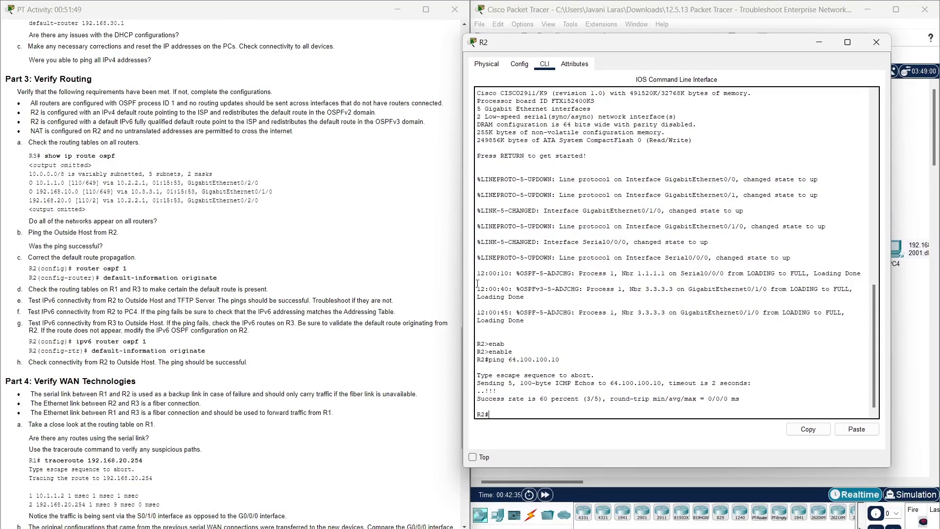
- Add default-information originate under R2's router ospf 1, pasting commands from the instructions
type("conf t")
key("Return")
left_click_drag(76, 268, 128, 270)
key("ctrl+c")
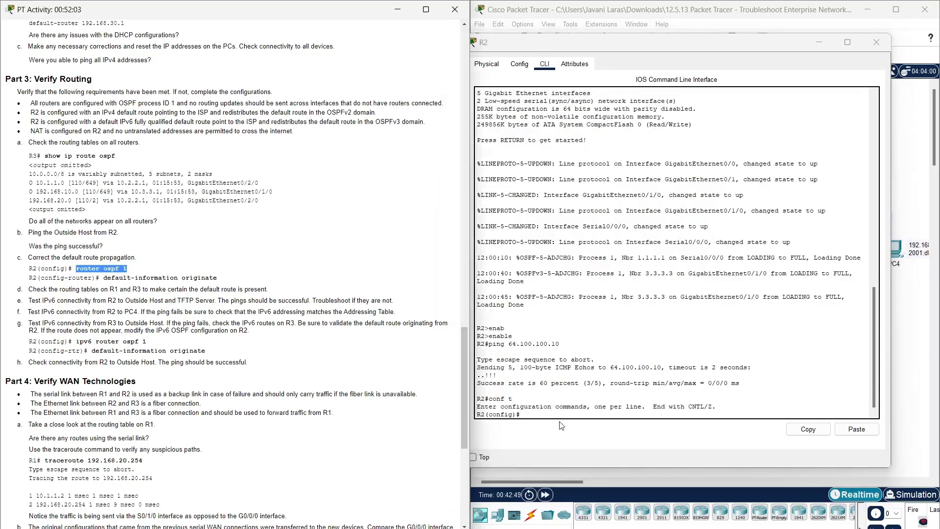
left_click(564, 416)
left_click(872, 430)
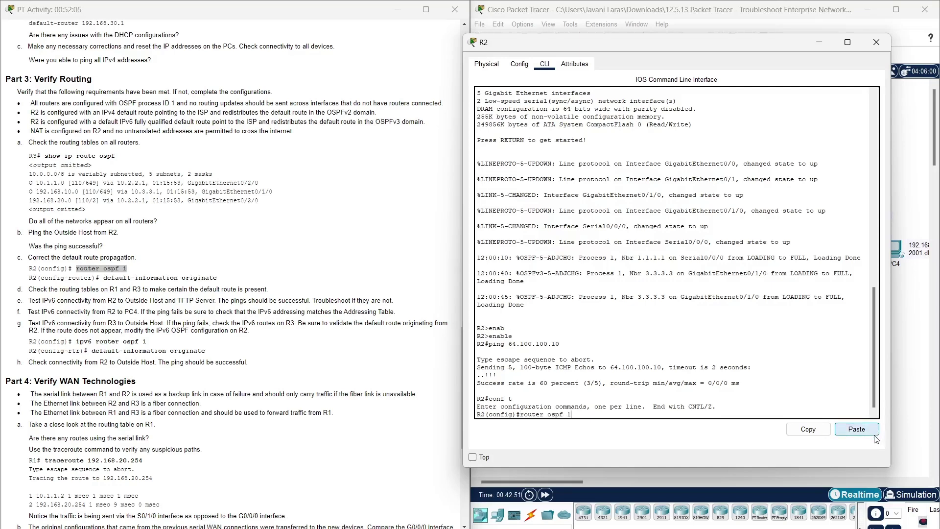
key("Return")
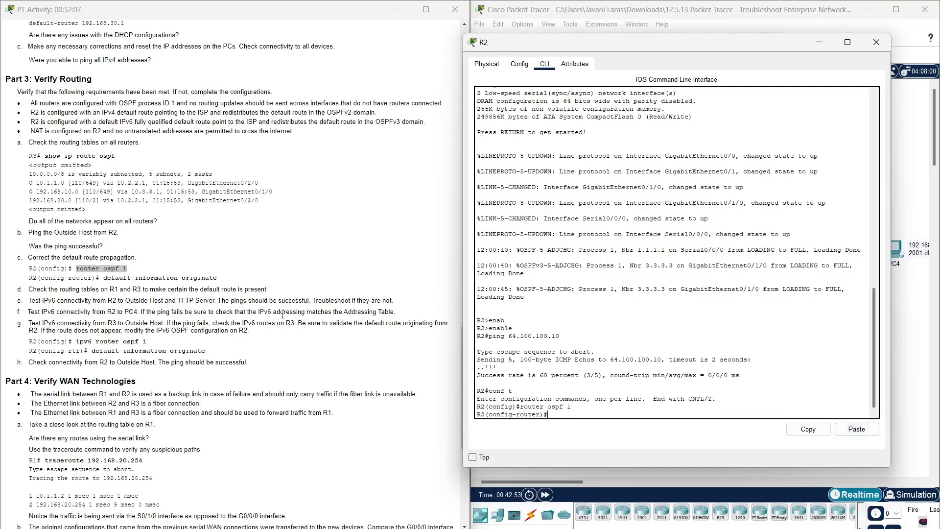
left_click_drag(103, 278, 217, 278)
key("ctrl+c")
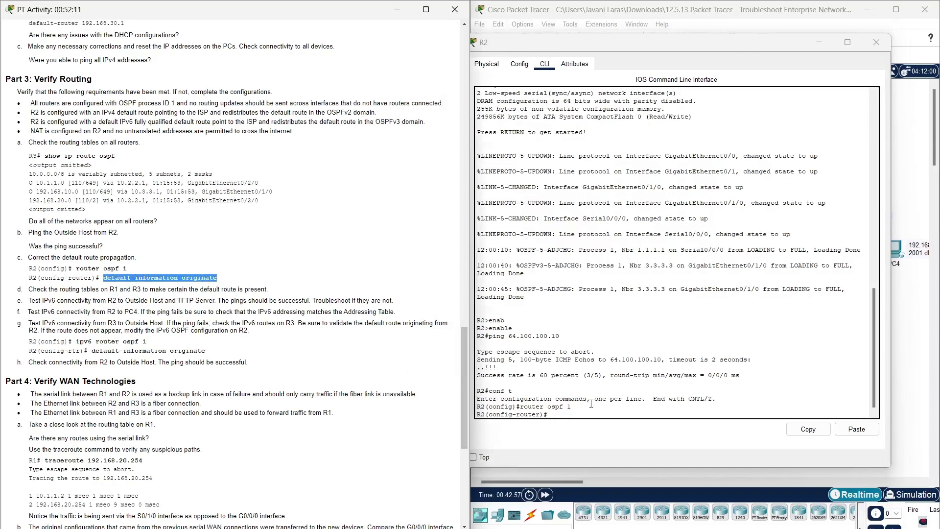
left_click(592, 413)
left_click(857, 429)
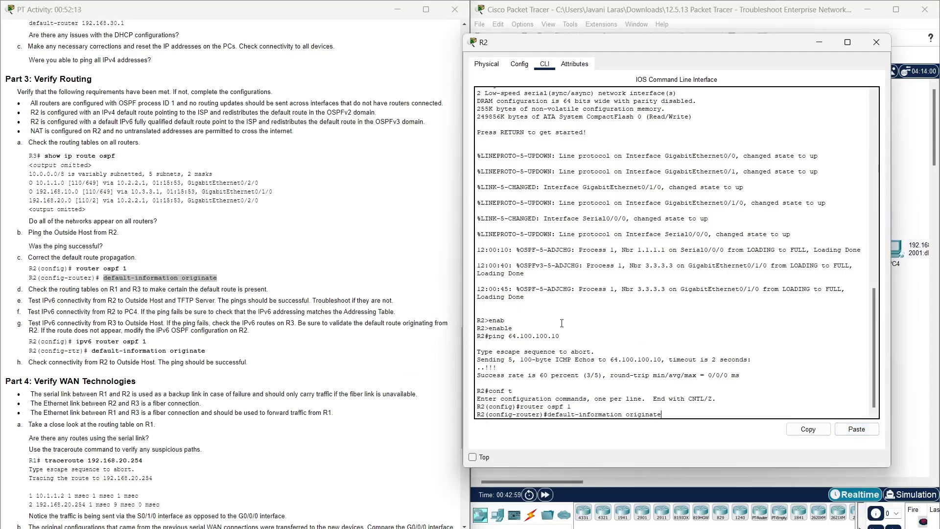
key("Return")
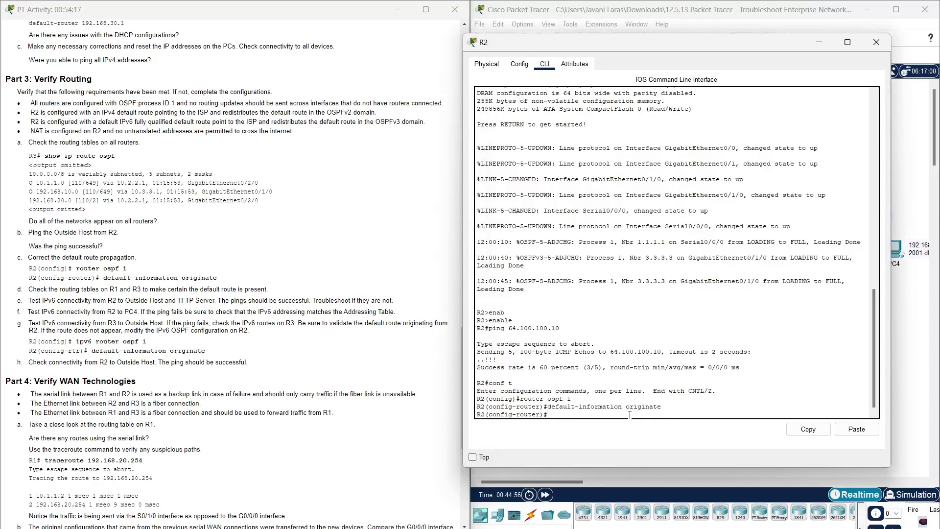
- Leave configuration mode on R2 and display its routing table with show ip route
type("end")
key("Return")
type("show ip route")
key("Return")
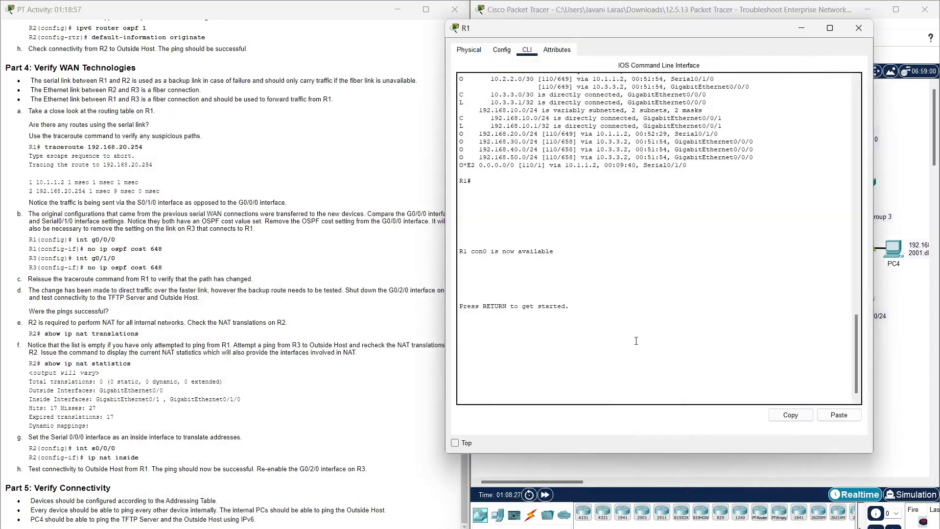
- Display R1's full routing table and mark the 192.168.20.0/24 route via the serial link
key("Return")
type("ena")
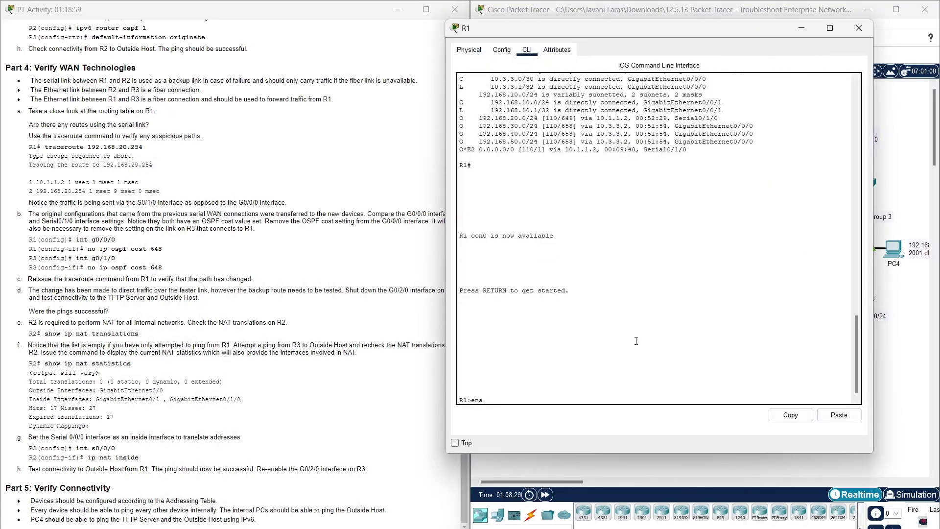
type("b")
key("Tab")
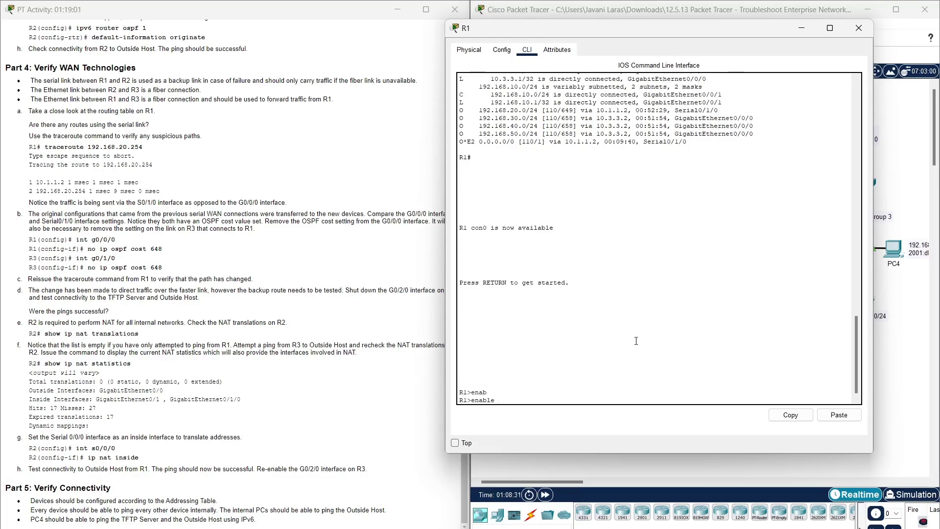
key("Return")
type("show ip route")
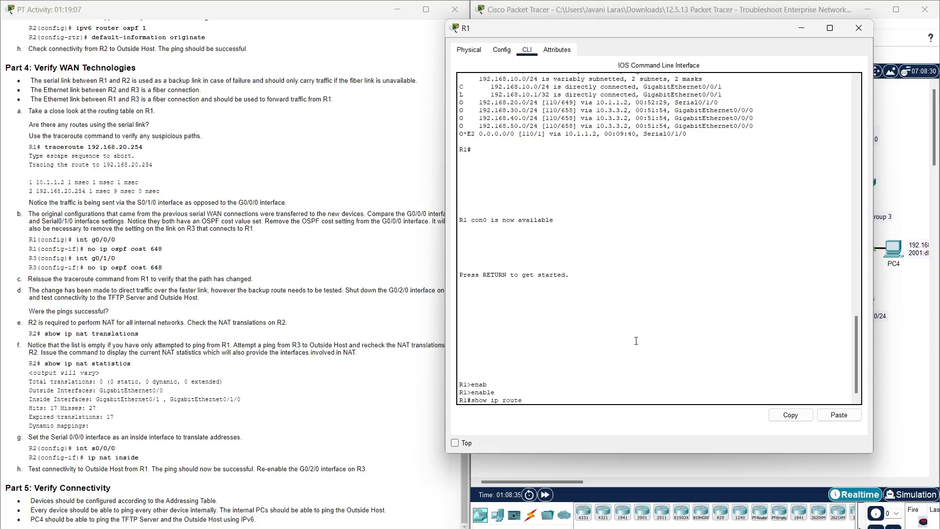
key("Return")
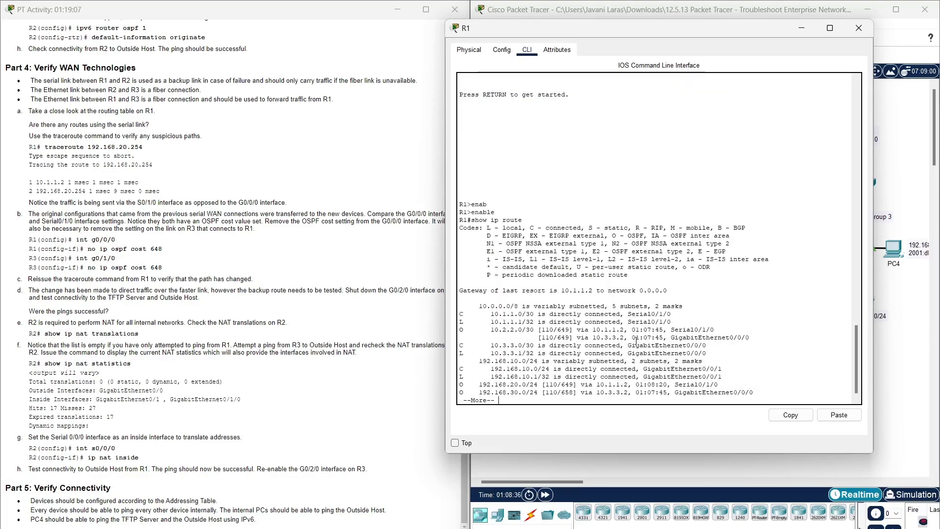
key("space")
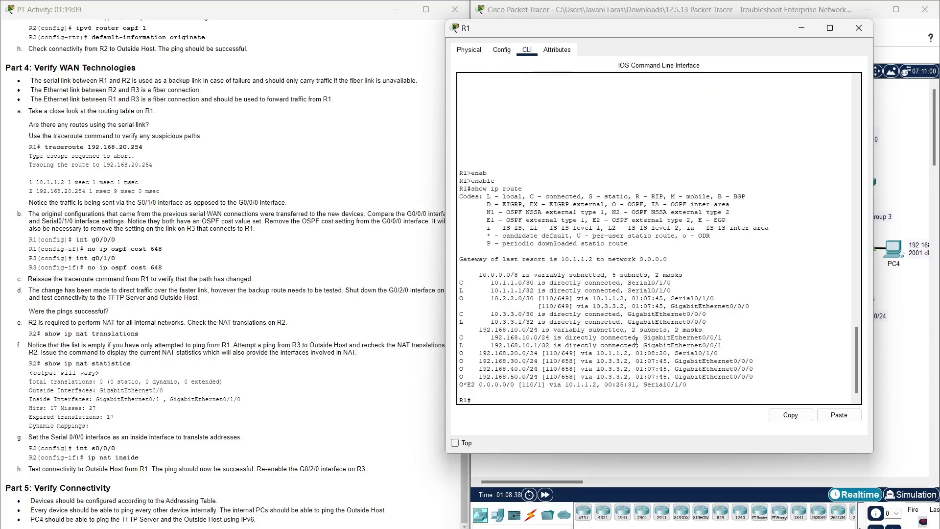
left_click_drag(718, 354, 460, 354)
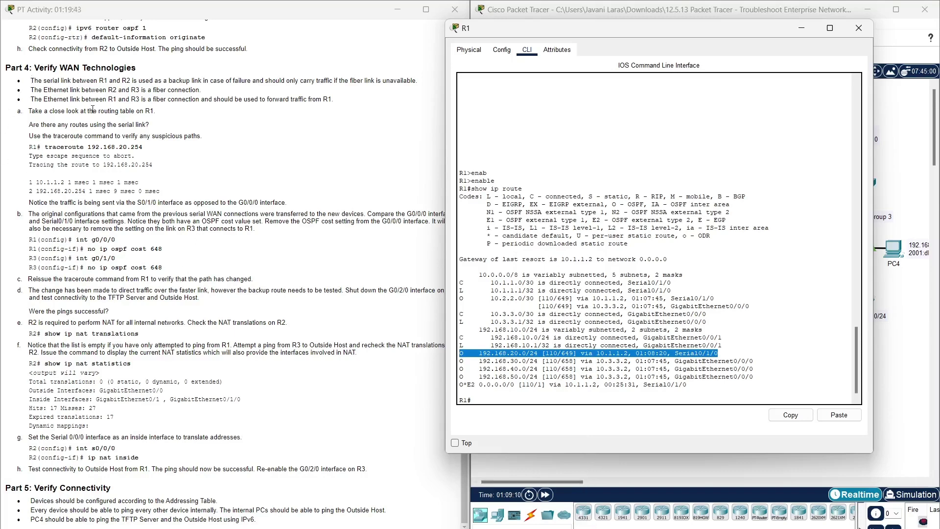
- Copy the traceroute 192.168.20.254 command from the lab instructions
left_click_drag(29, 137, 211, 139)
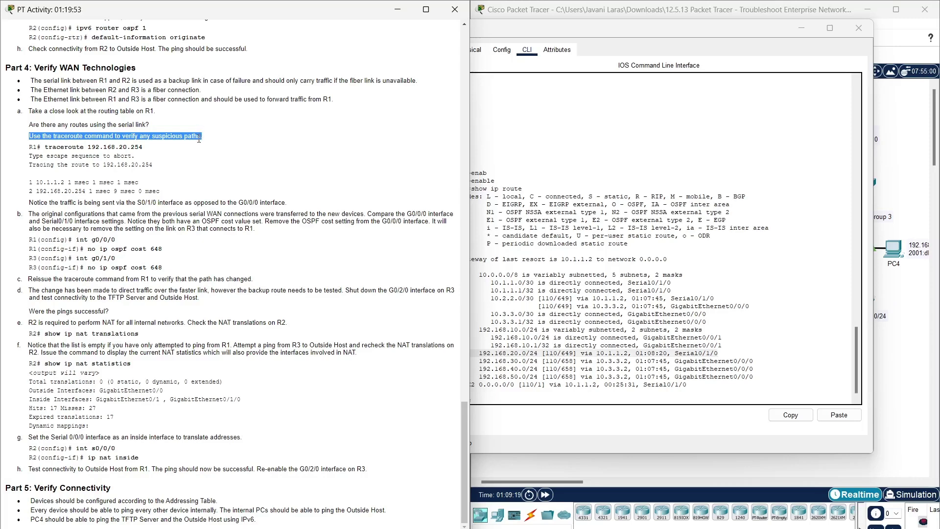
left_click(666, 399)
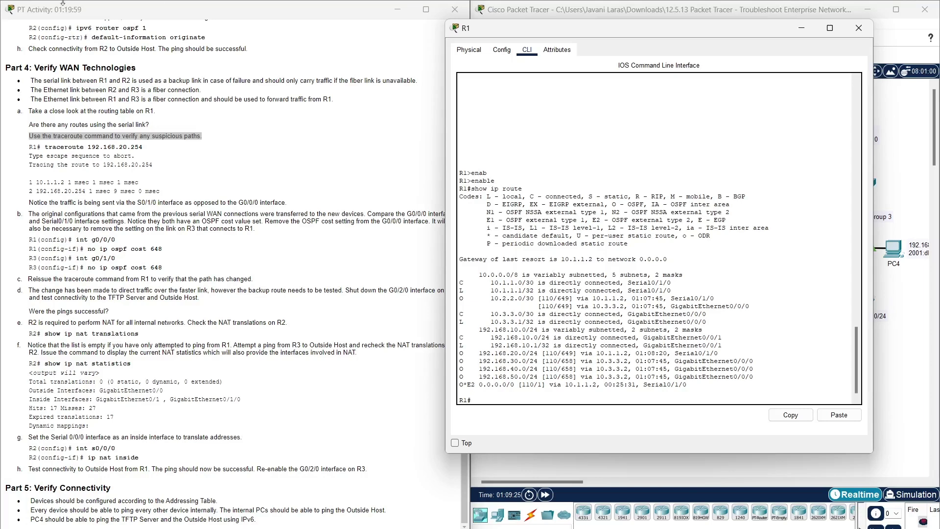
left_click_drag(44, 147, 174, 151)
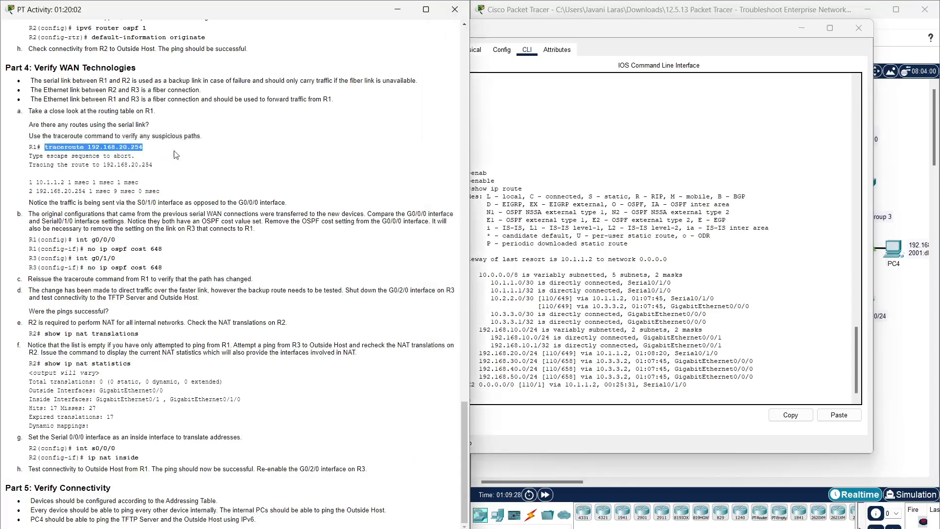
- Run traceroute 192.168.20.254 on R1 and mark the lab note about traffic using S0/1/0
left_click(609, 412)
left_click(838, 415)
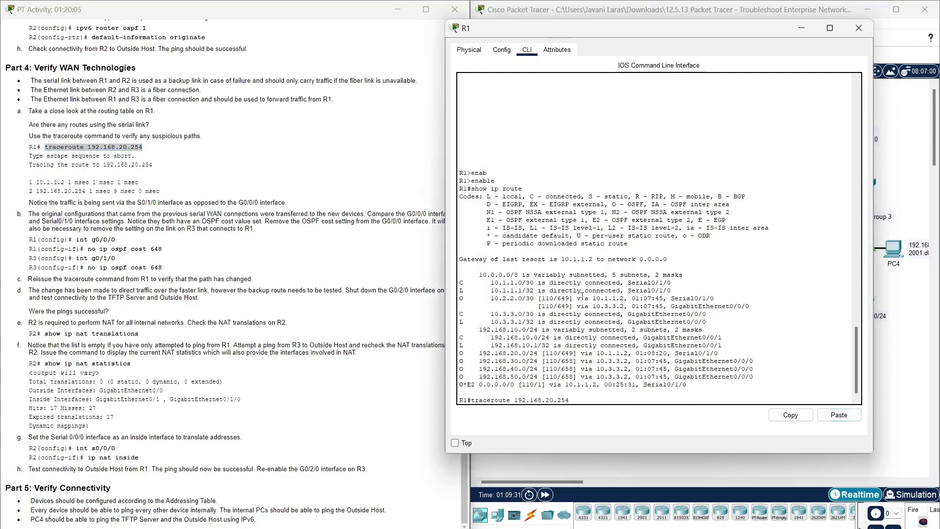
key("Return")
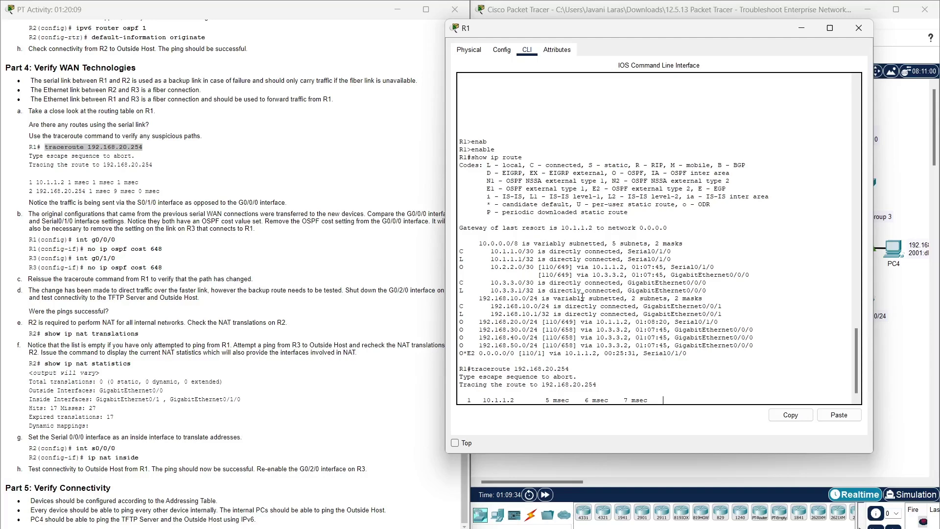
key("Return")
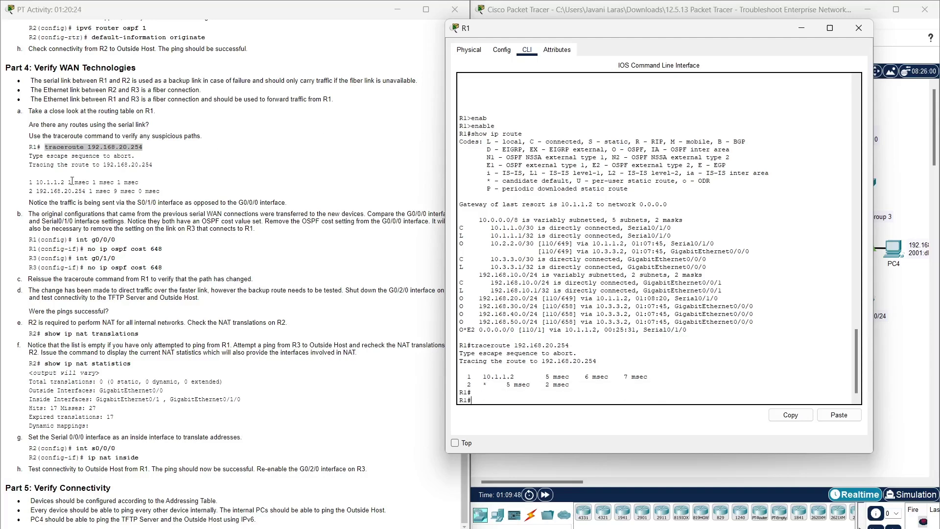
left_click_drag(28, 202, 336, 199)
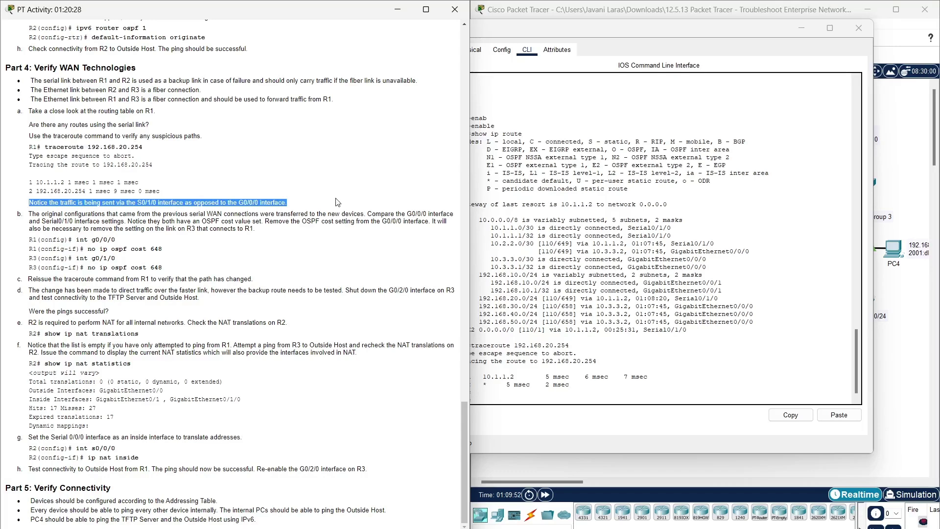
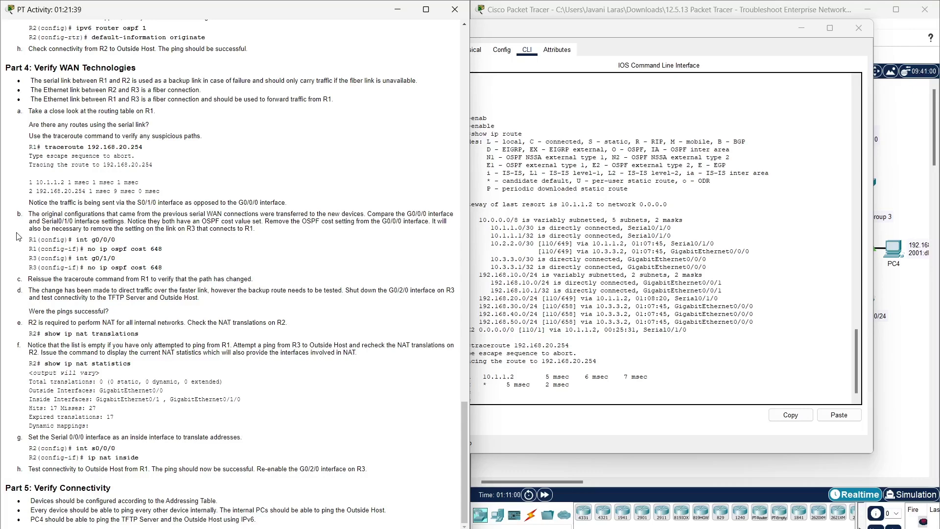
- Put R1 into global configuration mode with conf t, after clearing a false start
left_click(562, 32)
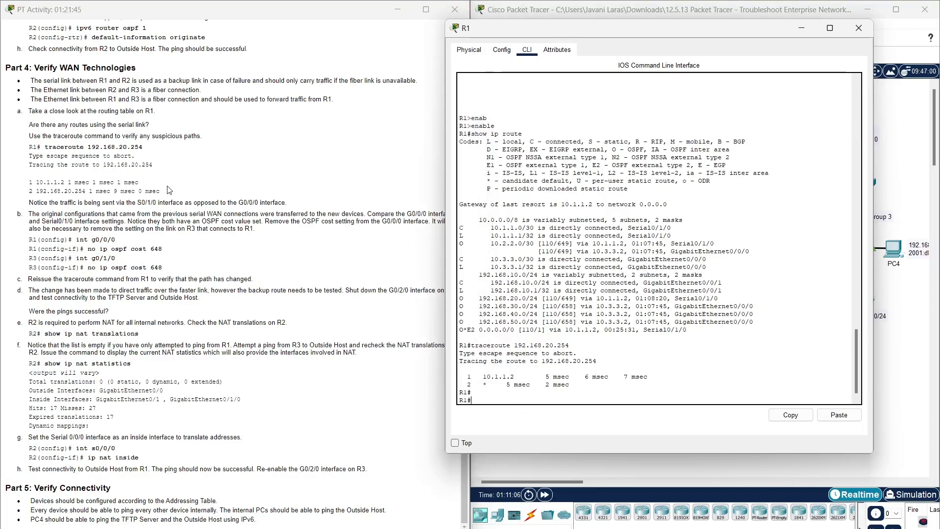
type("int")
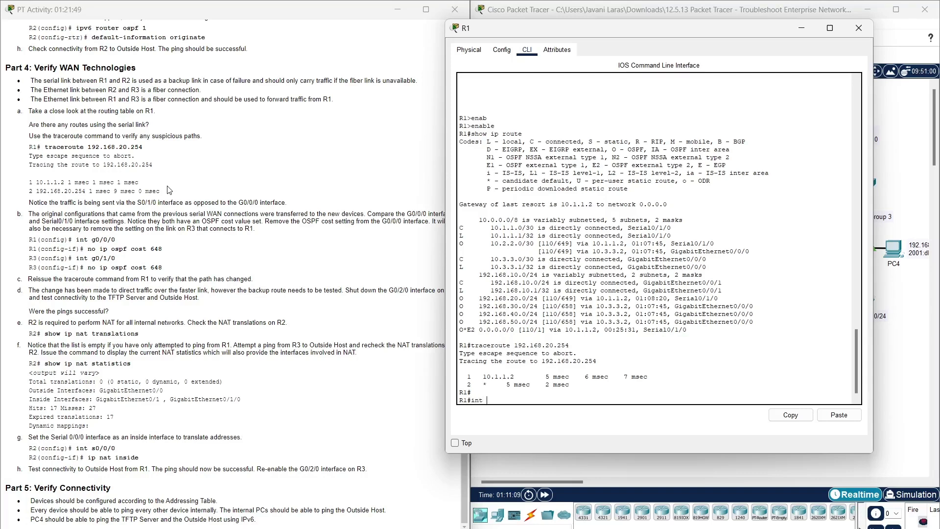
type(" g0/0/0")
key("Return")
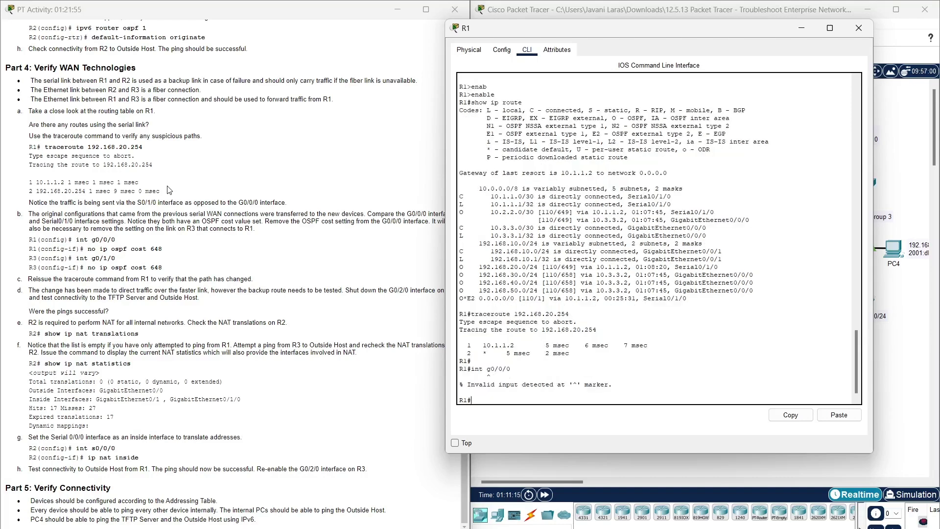
type("no")
left_click_drag(167, 249, 87, 248)
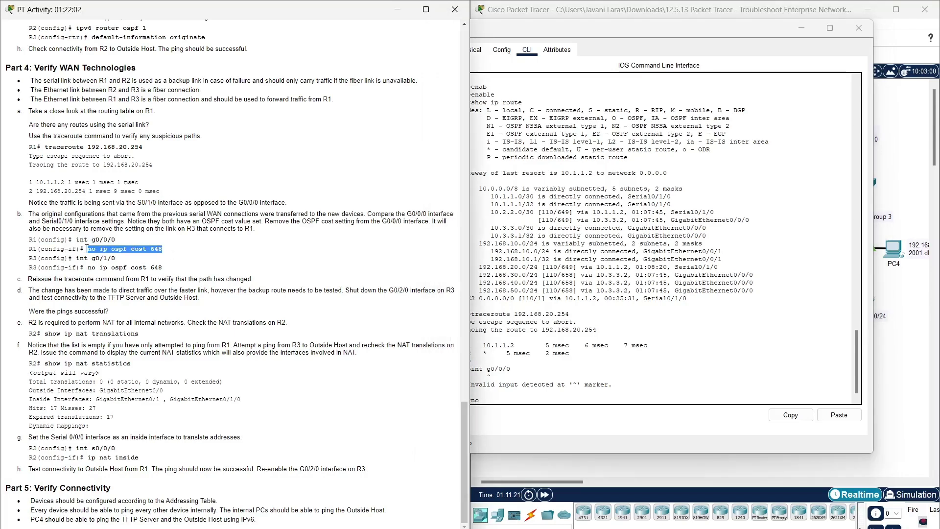
left_click(588, 403)
key("BackSpace")
key("BackSpace")
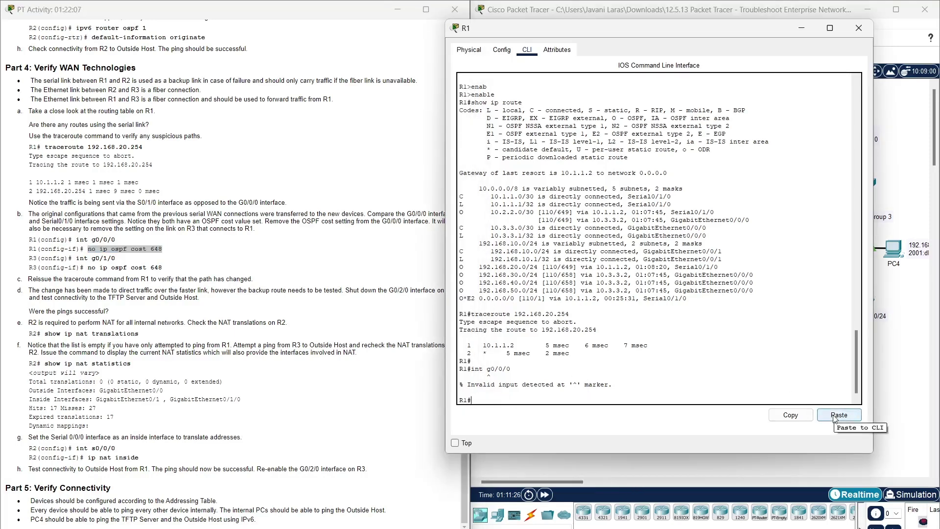
left_click(121, 240)
left_click_drag(121, 240, 76, 240)
key("ctrl+c")
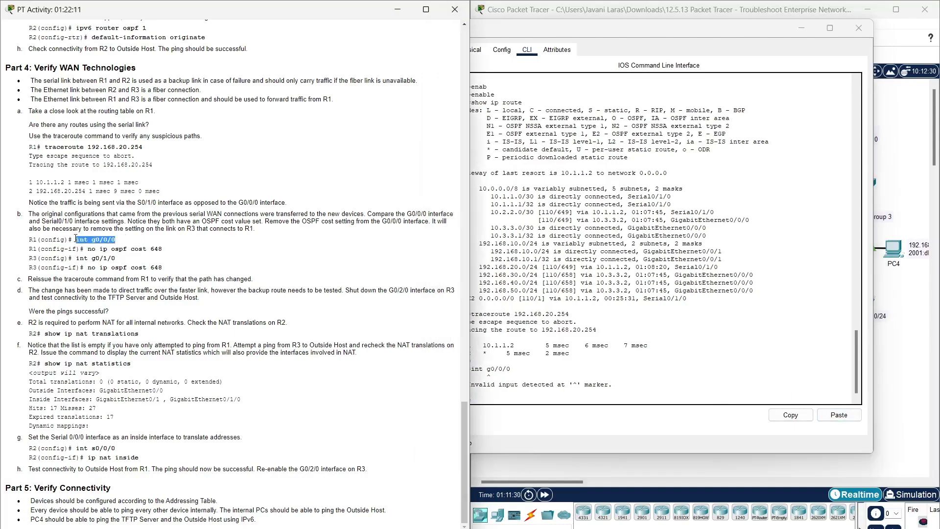
left_click(508, 417)
left_click(510, 399)
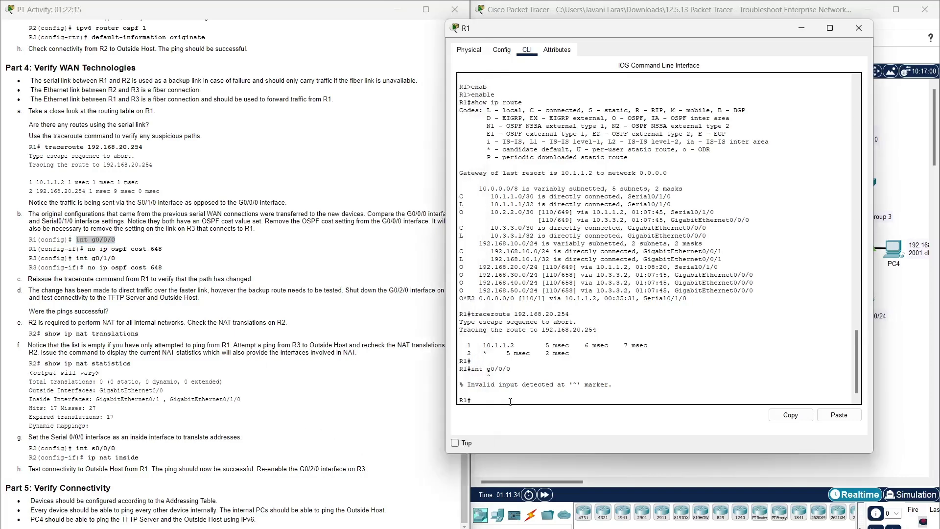
type("conf t")
key("Return")
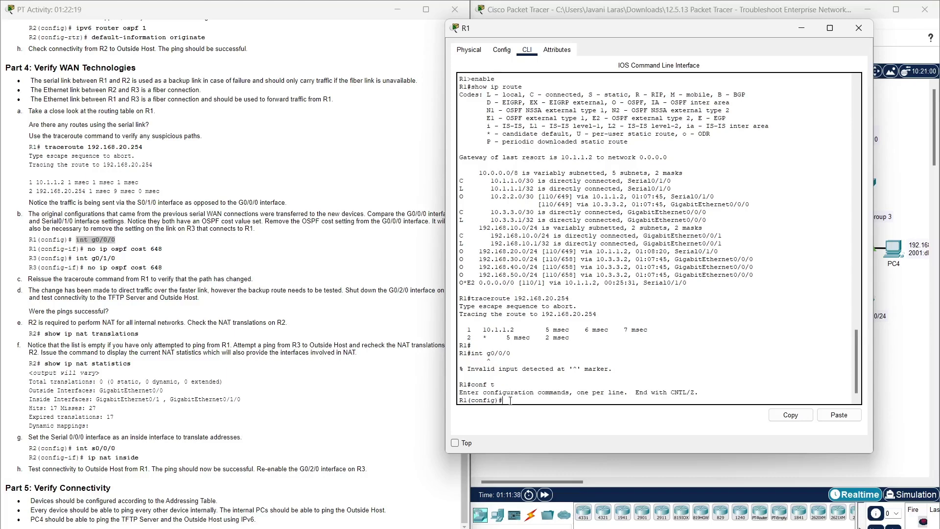
- Remove ip ospf cost 648 from R1's G0/0/0 interface and close R1's console
left_click(839, 415)
key("Return")
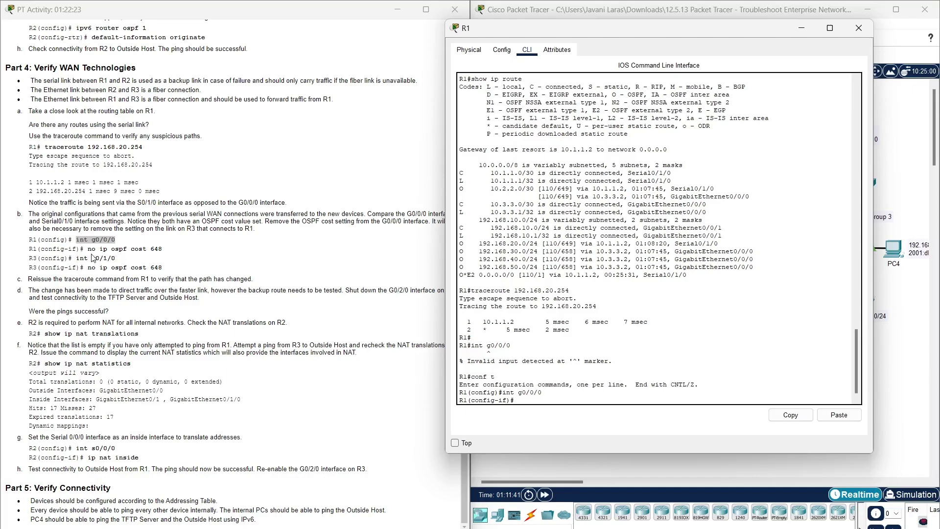
left_click_drag(88, 248, 166, 254)
key("ctrl+c")
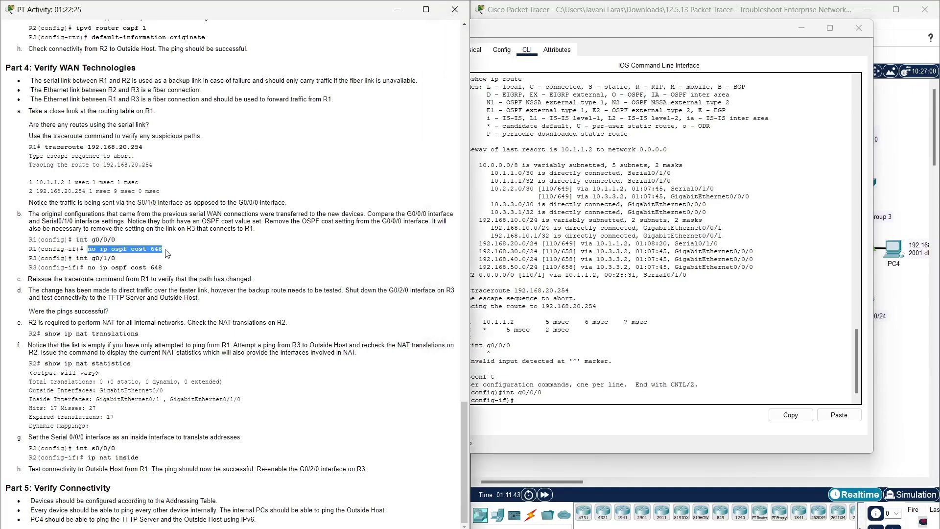
left_click(542, 403)
left_click(839, 415)
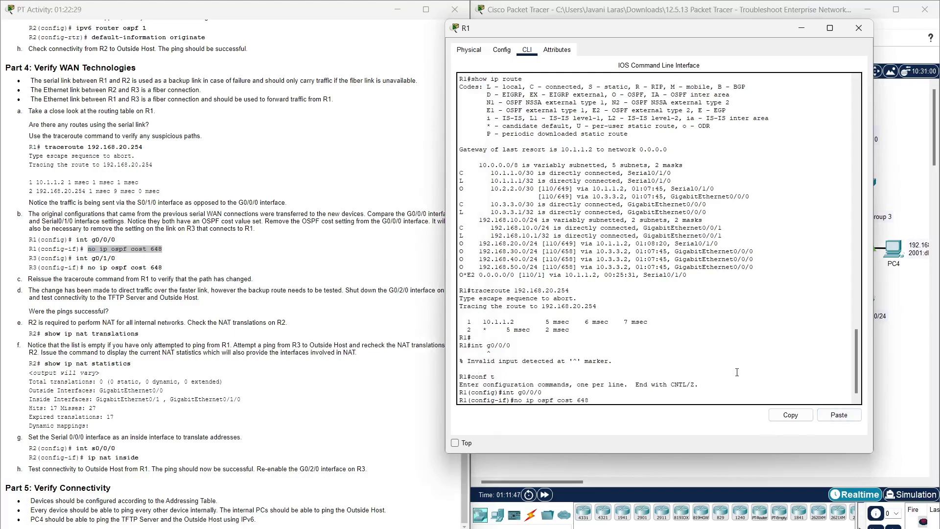
key("Return")
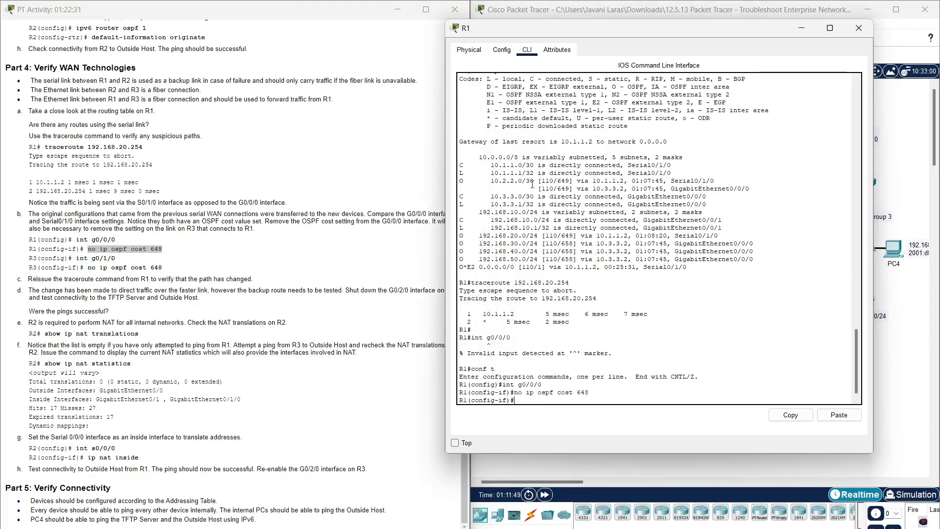
left_click(858, 28)
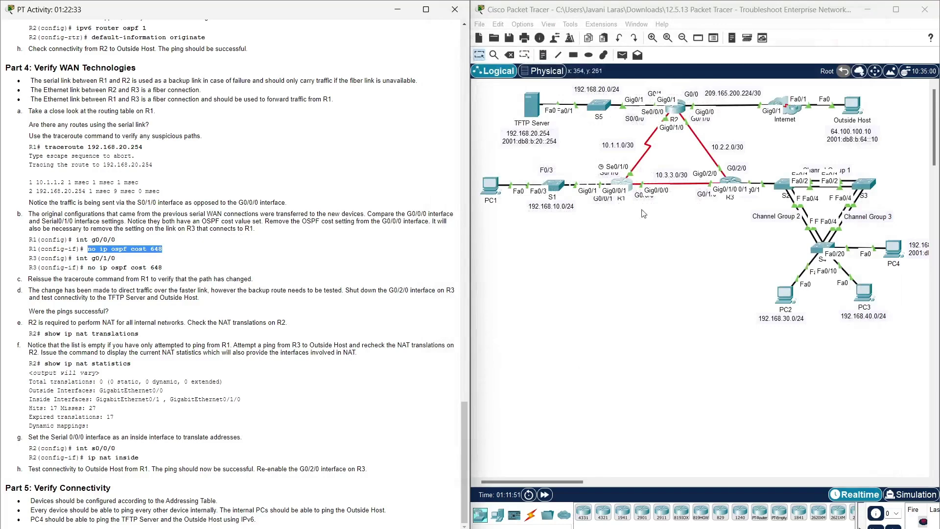
- Open R3's CLI and enter privileged mode, then global configuration mode
left_click(731, 184)
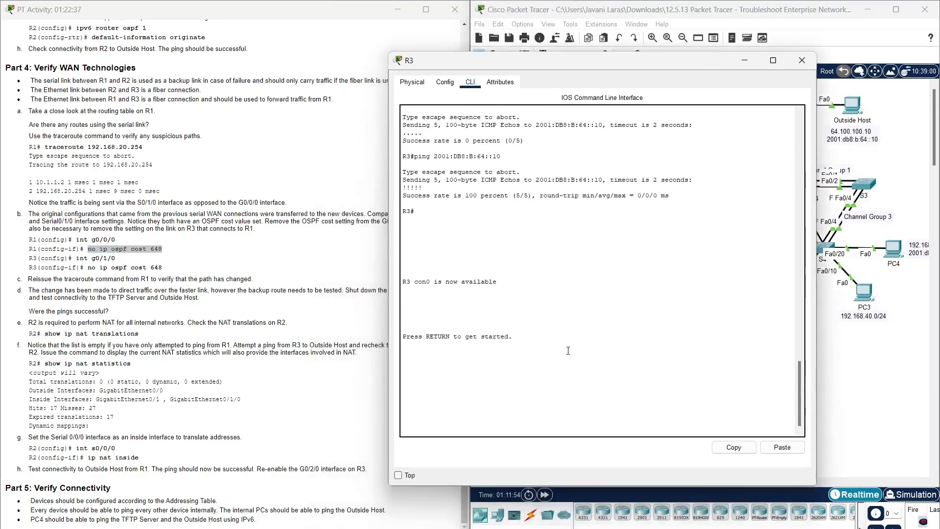
key("Return")
type("enab")
key("Tab")
key("Return")
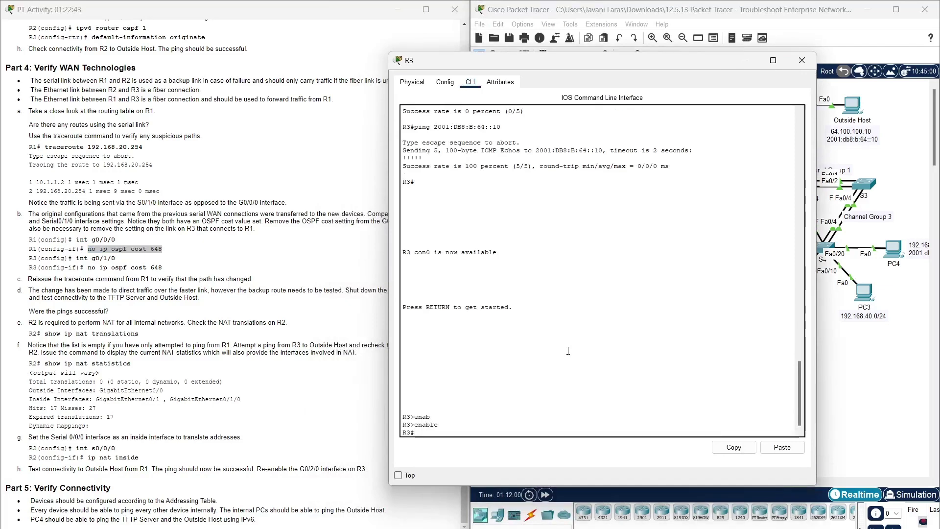
type("conf t")
key("Return")
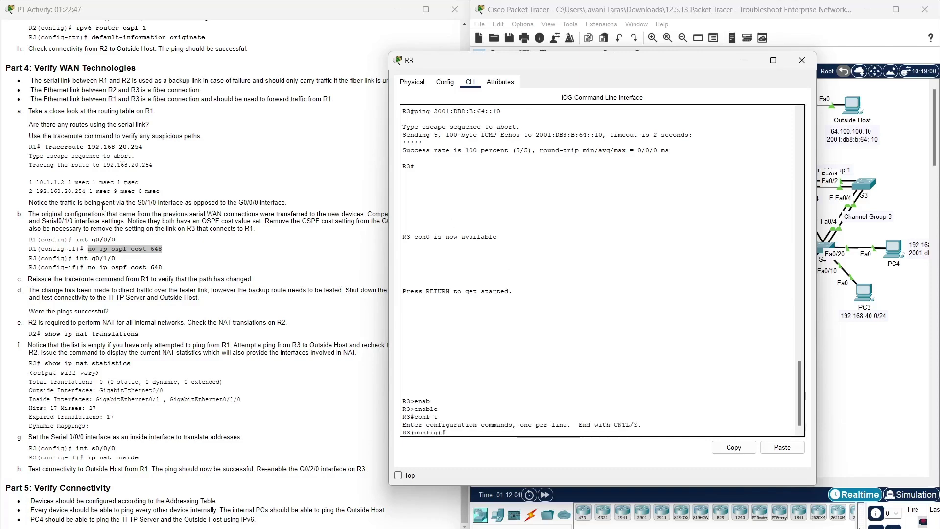
- Run no ip ospf cost 648 under int g0/1/0 on R3, then close R3's window
left_click_drag(75, 258, 116, 258)
key("ctrl+c")
left_click(579, 435)
left_click(782, 447)
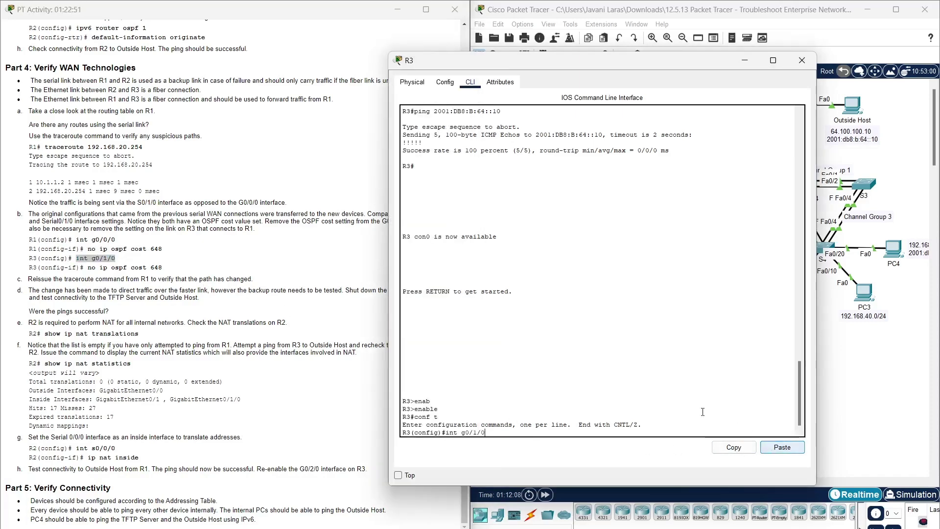
key("Return")
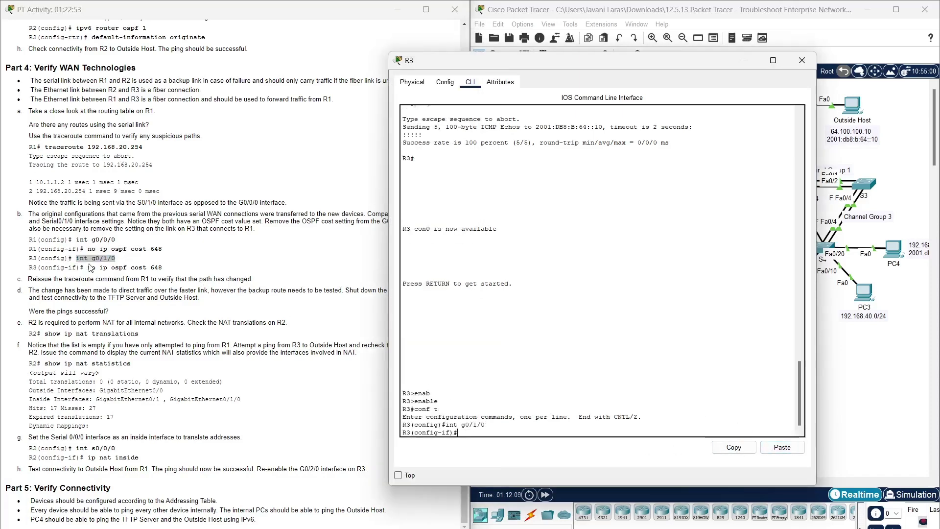
left_click_drag(88, 268, 175, 265)
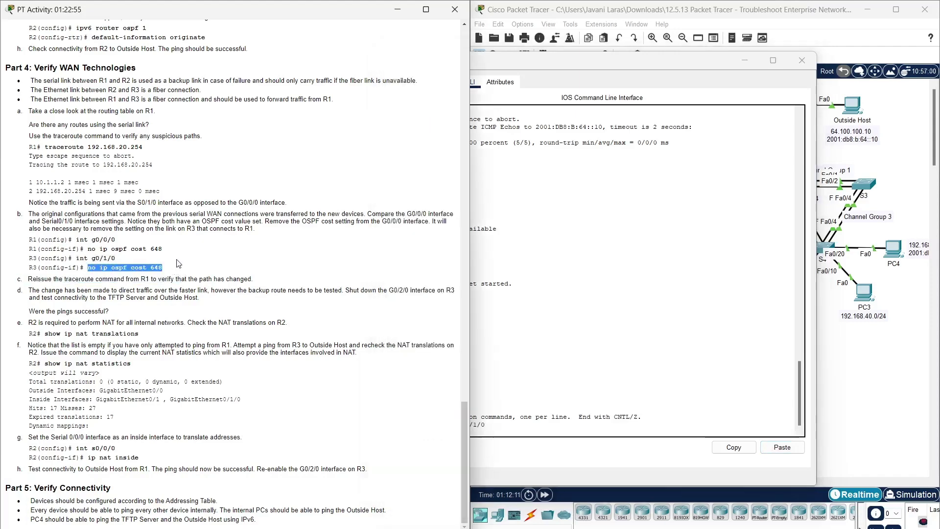
left_click(572, 422)
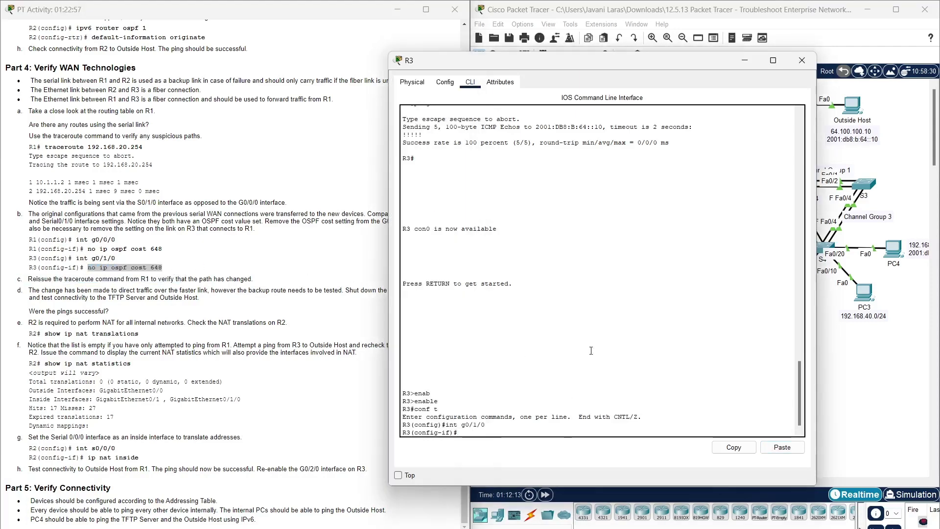
left_click(782, 447)
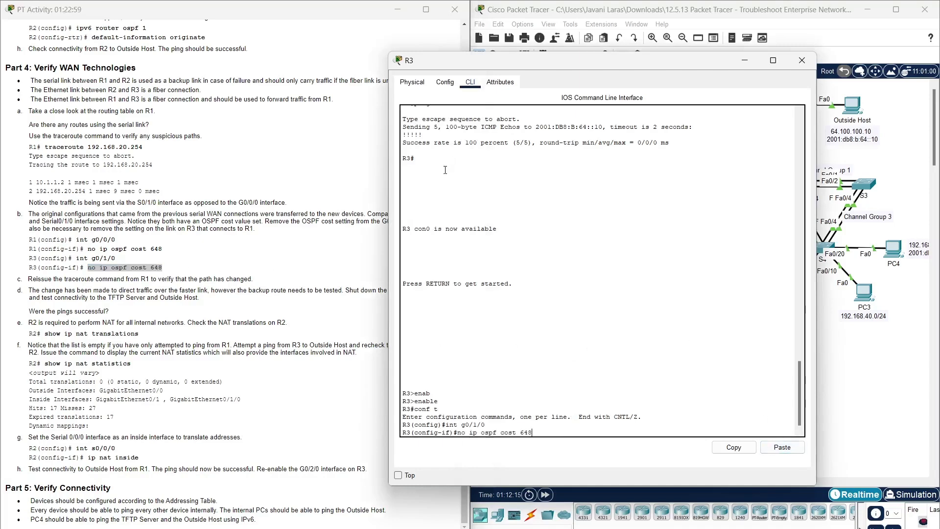
key("Return")
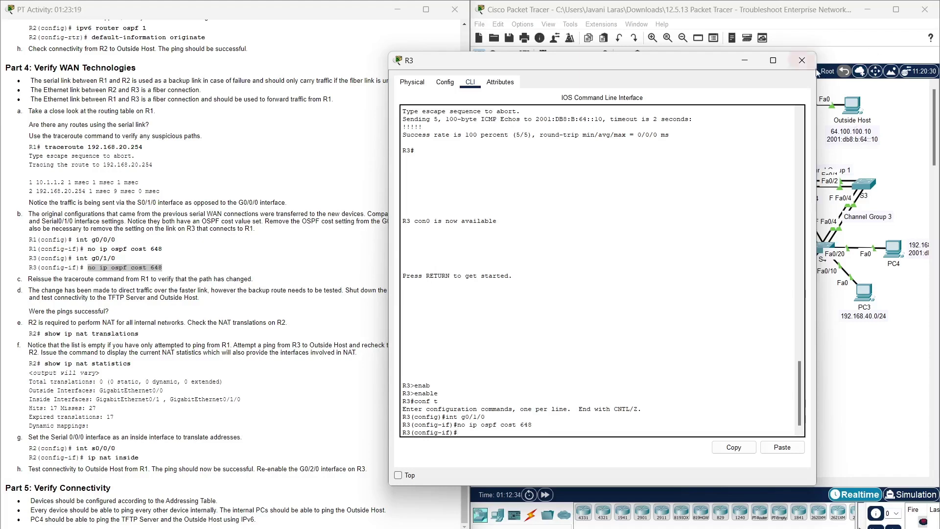
left_click(802, 60)
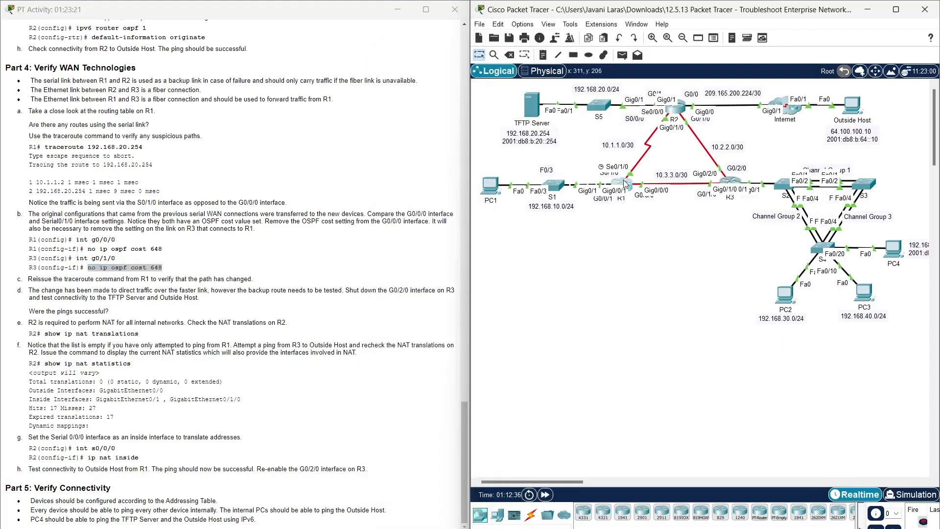
- Exit config mode on R1 and rerun traceroute 192.168.20.254, now via 10.3.3.2 and 10.2.2.1
left_click(623, 184)
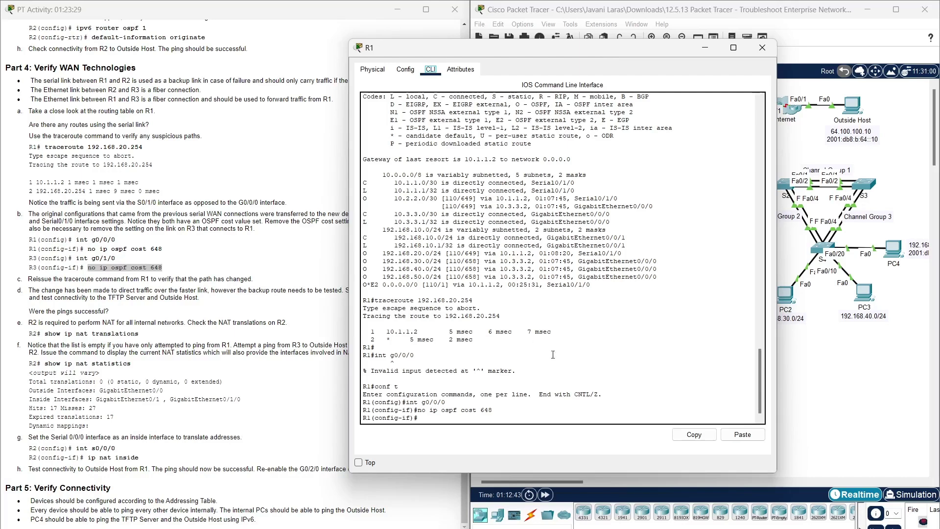
left_click(448, 420)
type("end")
key("Return")
type("conf t")
key("Up")
key("Up")
key("Up")
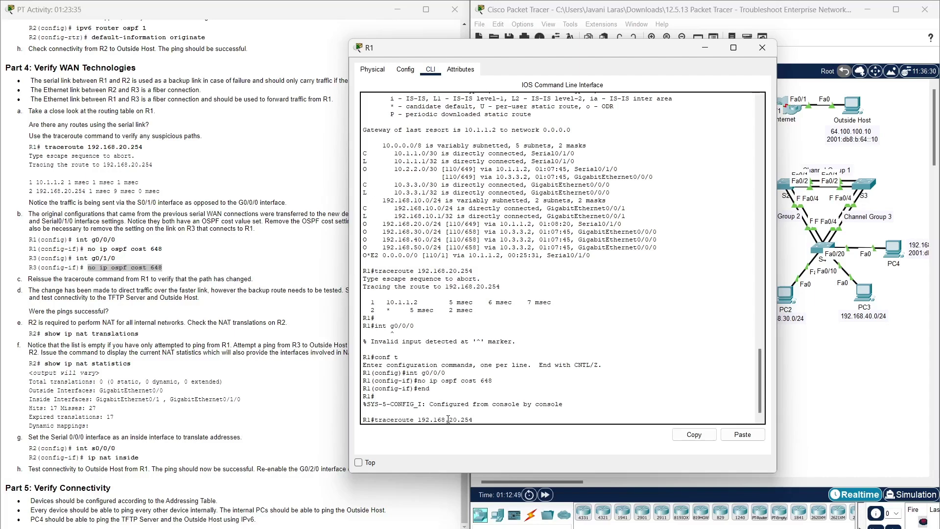
key("Return")
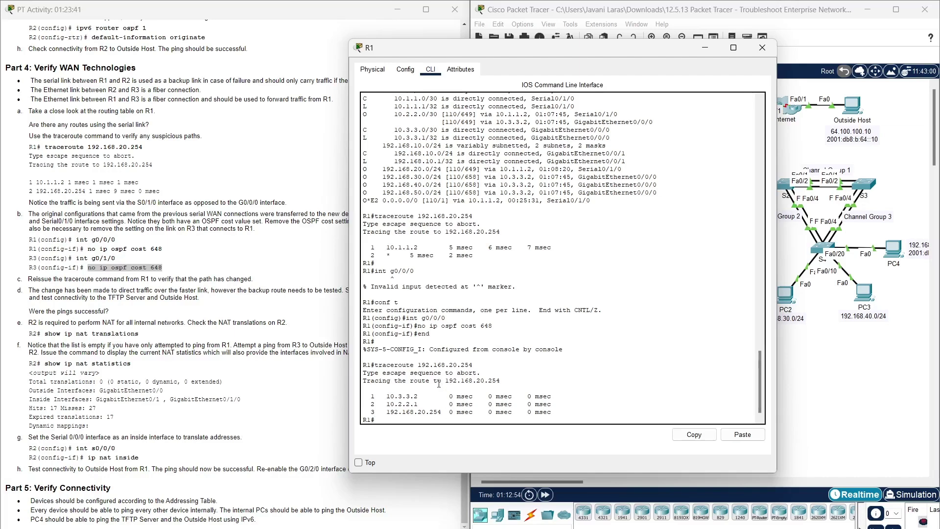
left_click_drag(582, 53, 706, 30)
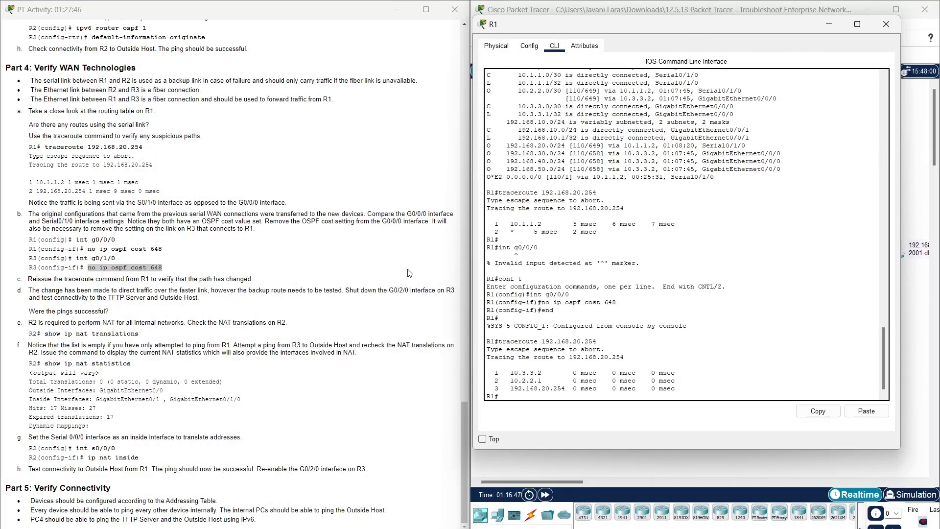
- Close R1's console, open R3's CLI and exit interface configuration
left_click(889, 26)
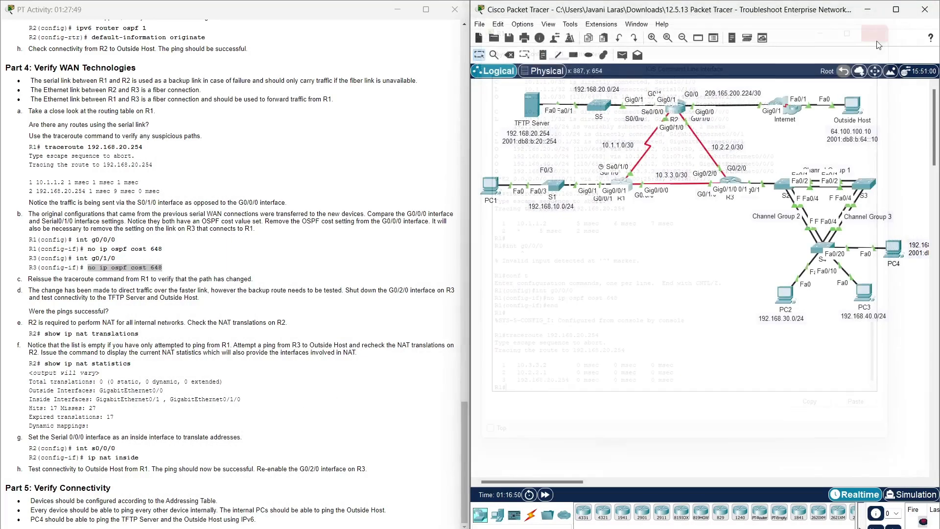
left_click(730, 181)
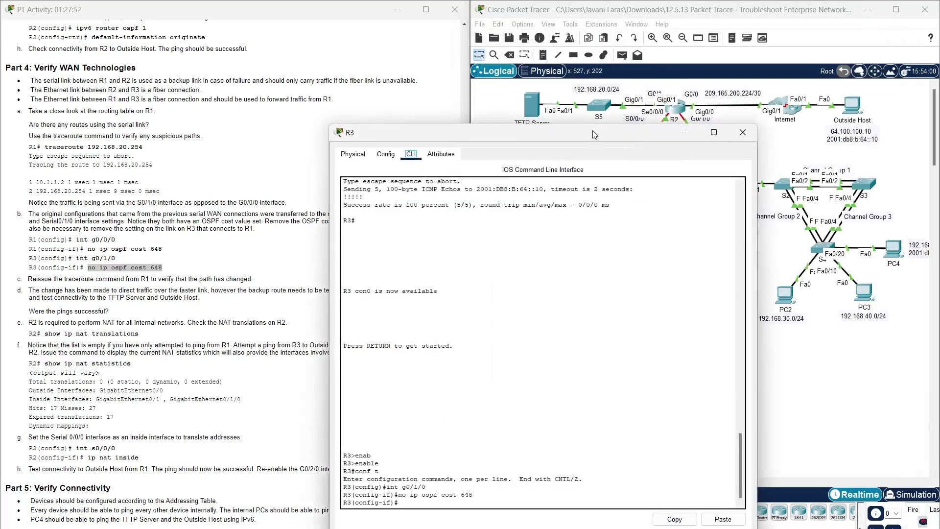
left_click_drag(594, 135, 701, 19)
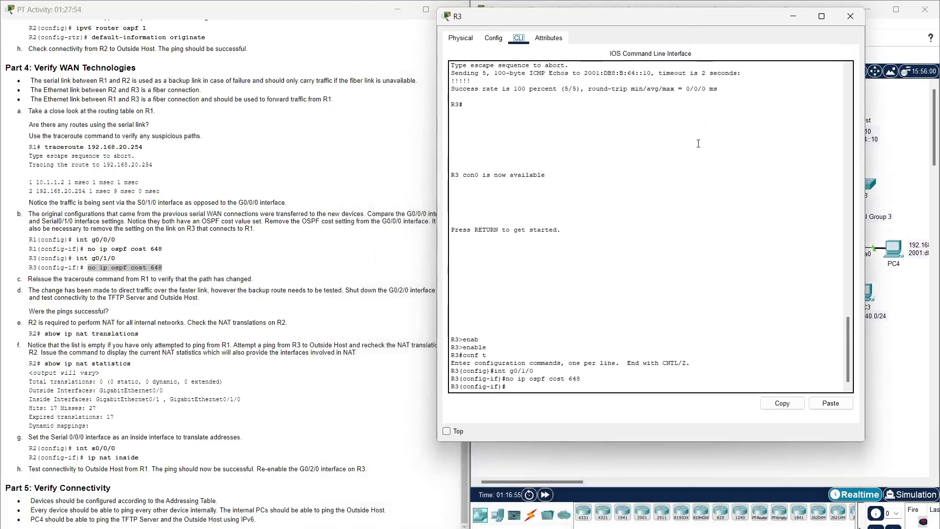
left_click(542, 388)
type("exit")
key("Return")
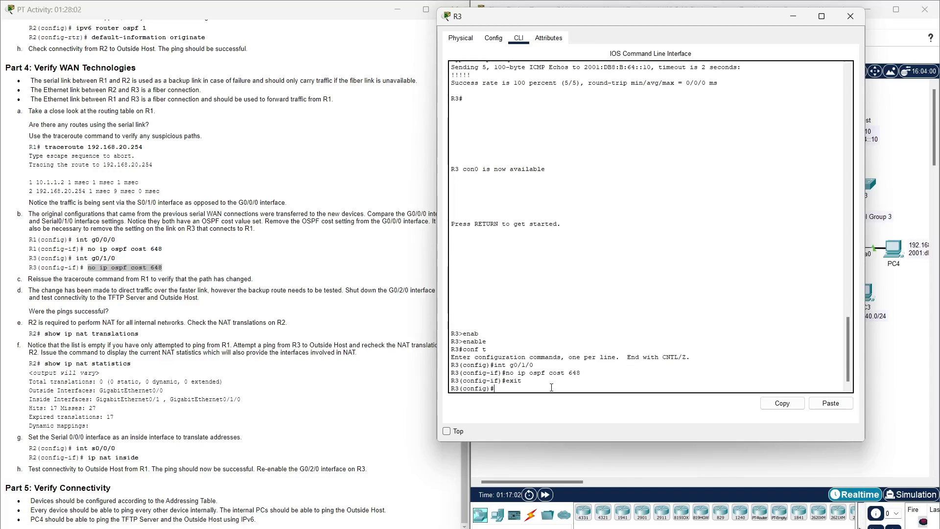
- Shut down R3's G0/2/0 interface and close R3's window
type("int g0/2/0")
key("Return")
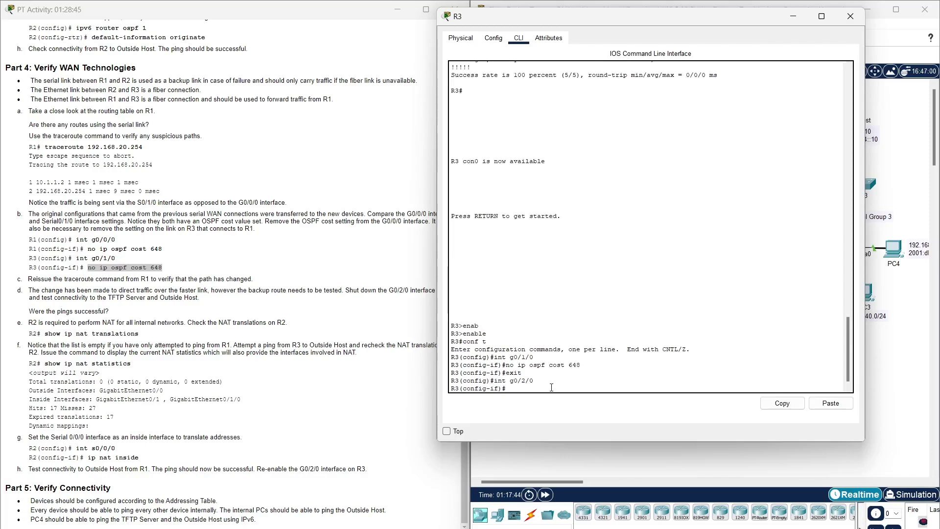
type("shut")
key("Tab")
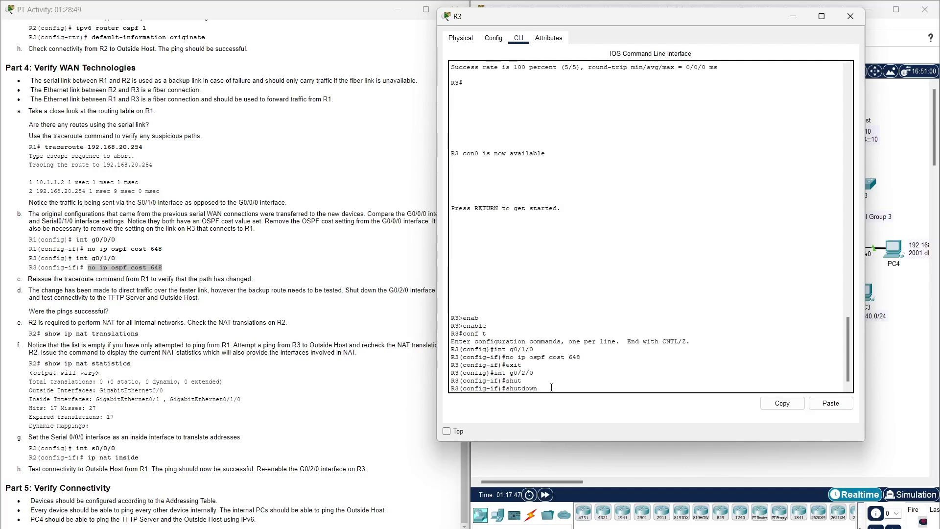
key("Return")
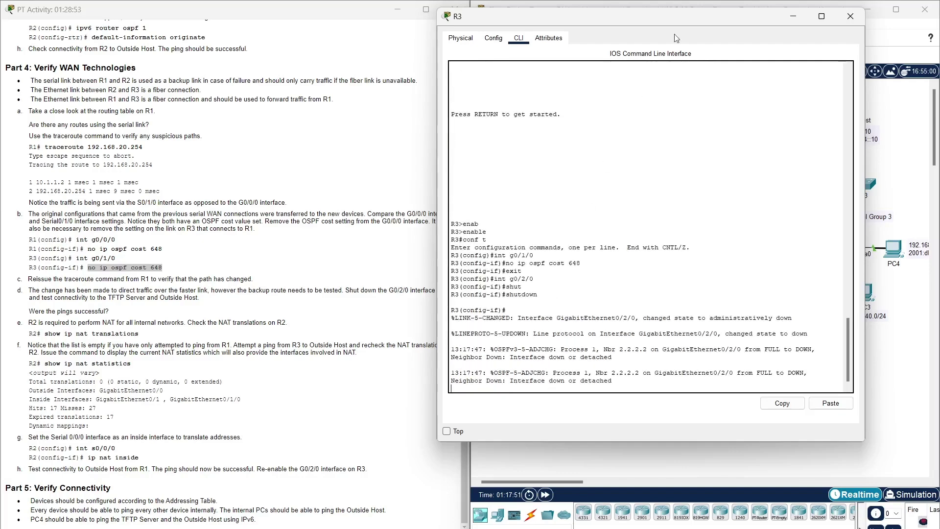
left_click(850, 16)
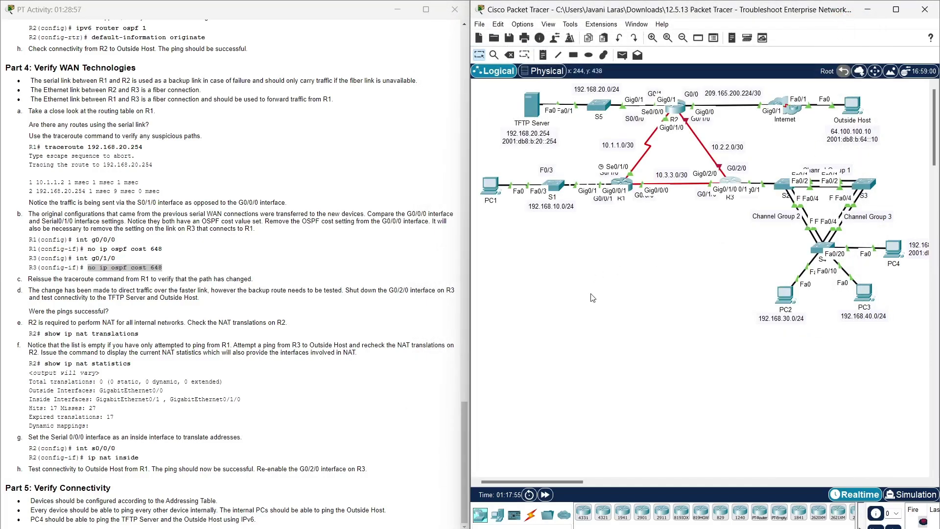
- Copy the TFTP Server's IPv4 address 192.168.20.254 from its IP Configuration
left_click(534, 108)
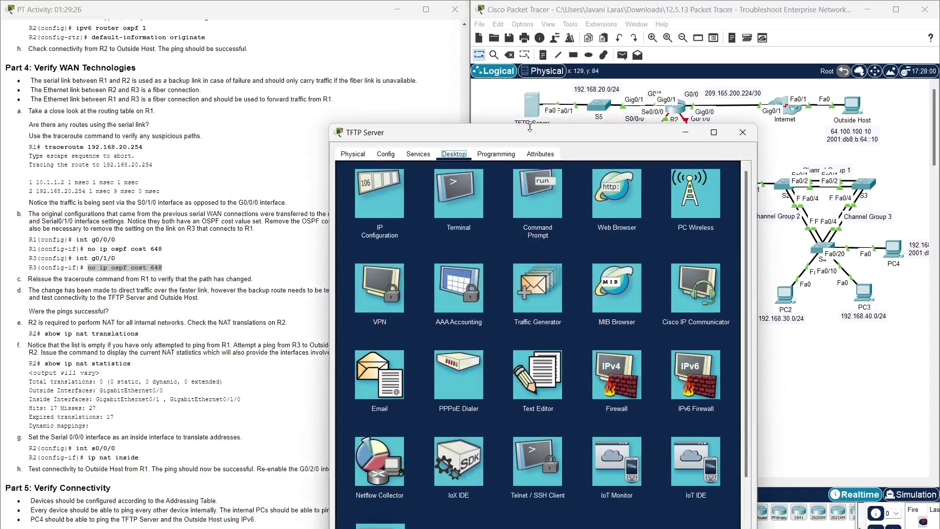
left_click(372, 200)
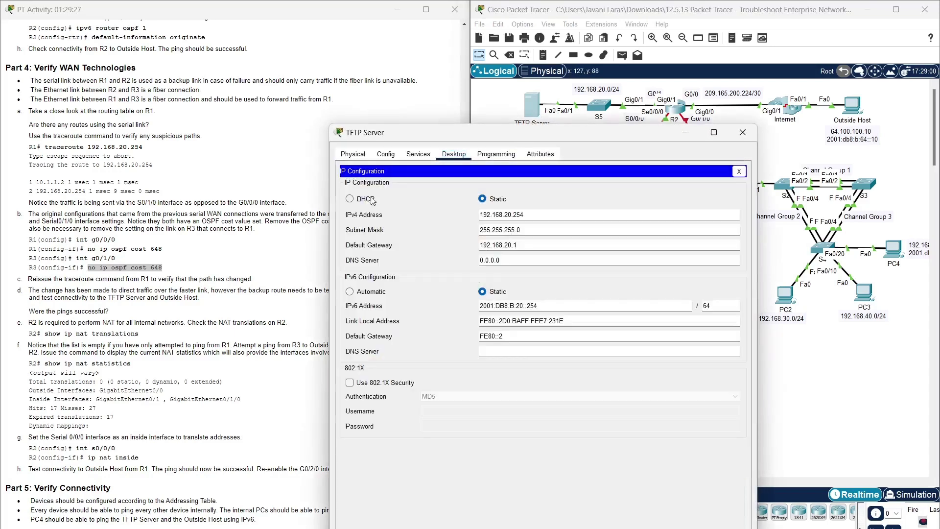
double_click(508, 214)
key("ctrl+c")
left_click(743, 132)
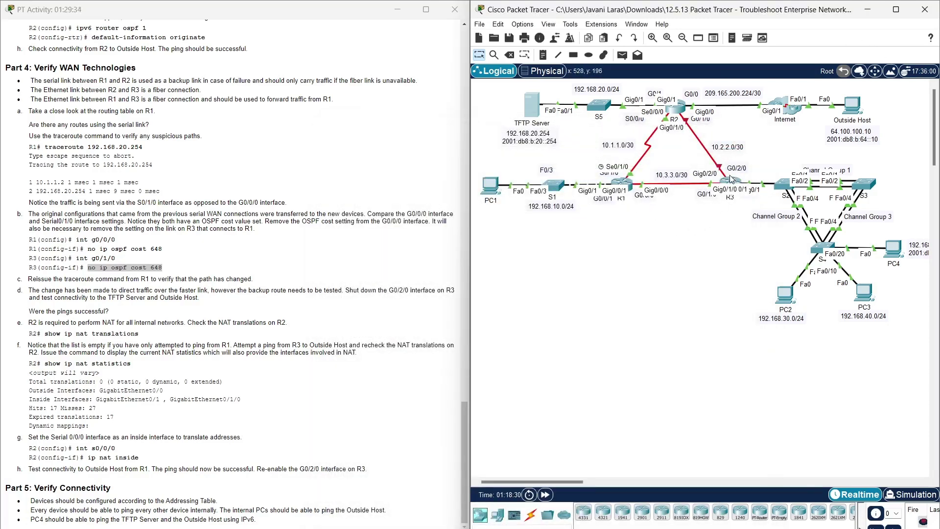
- On R3, leave configuration mode and ping 192.168.20.254, getting 100 percent success
left_click(731, 181)
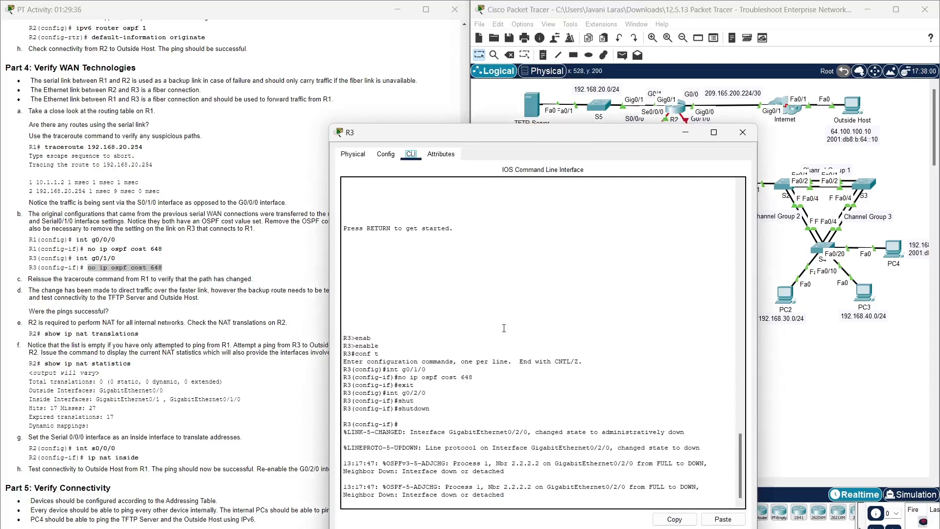
key("Return")
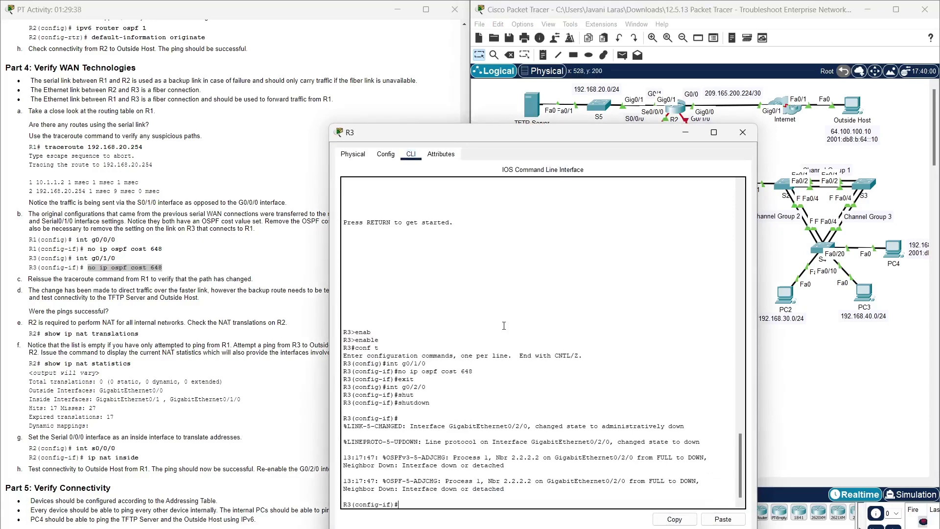
type("end")
key("Return")
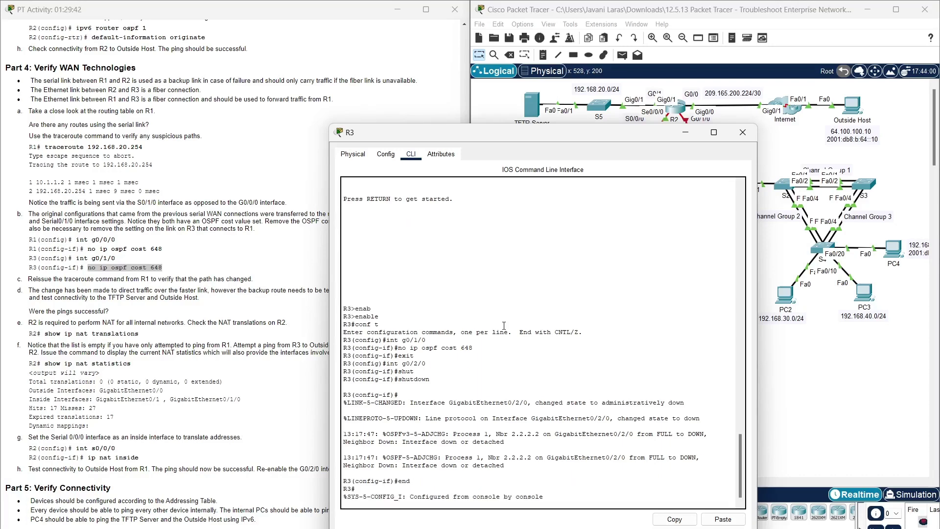
key("Return")
type("ping")
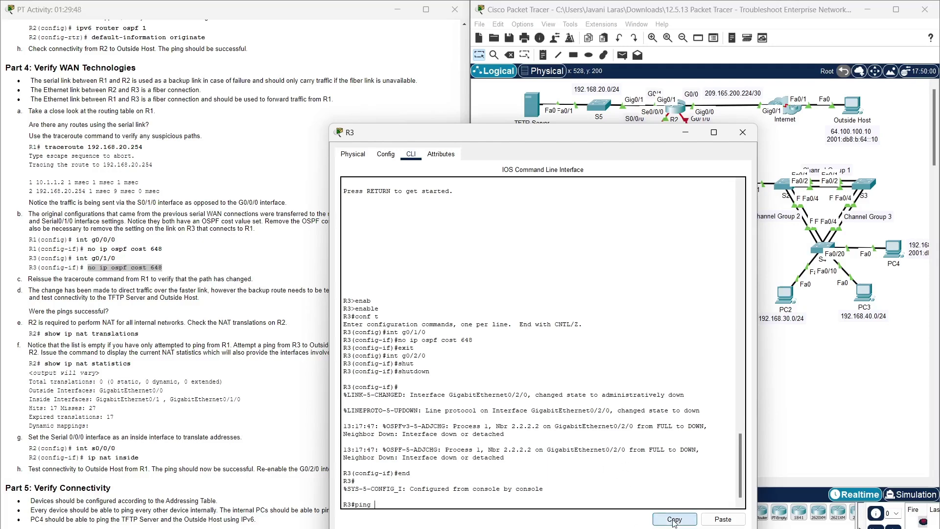
left_click(716, 521)
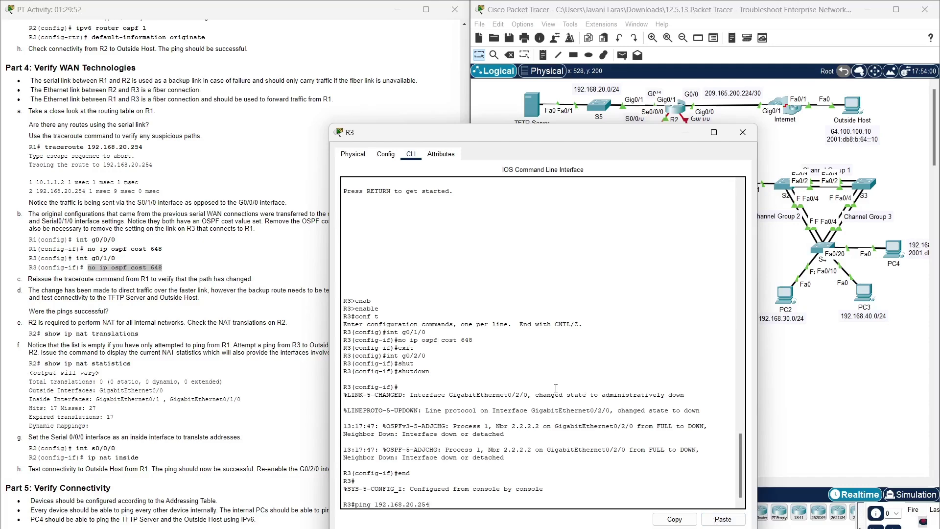
key("Return")
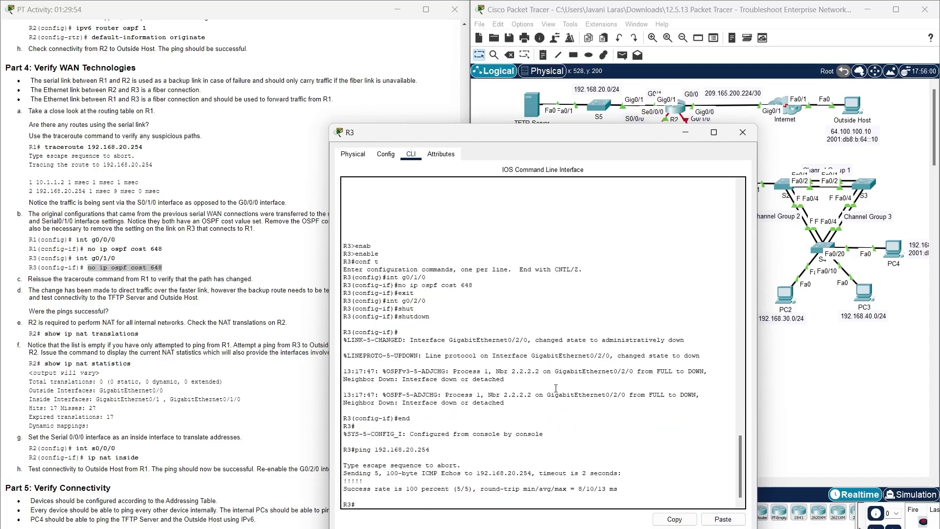
mouse_move(453, 486)
left_mouse_down()
mouse_move(460, 490)
mouse_move(447, 483)
left_mouse_up()
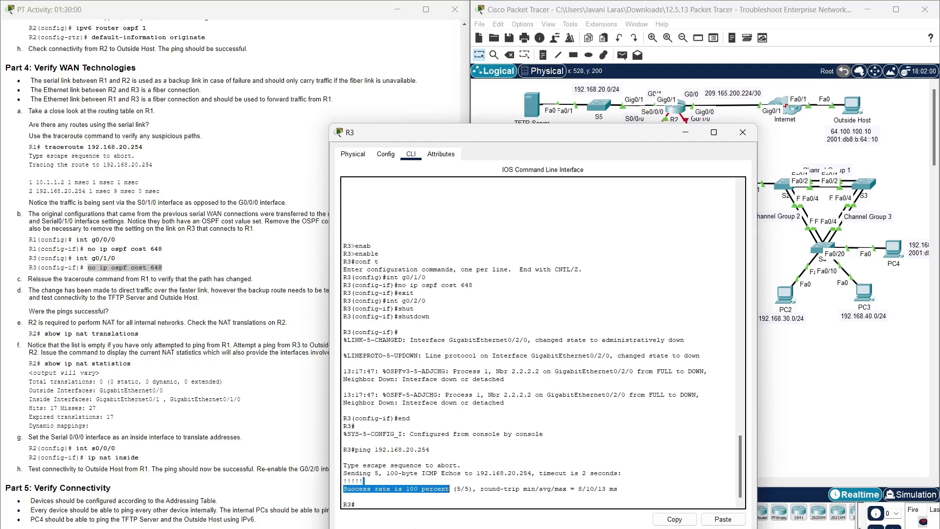
left_click(836, 361)
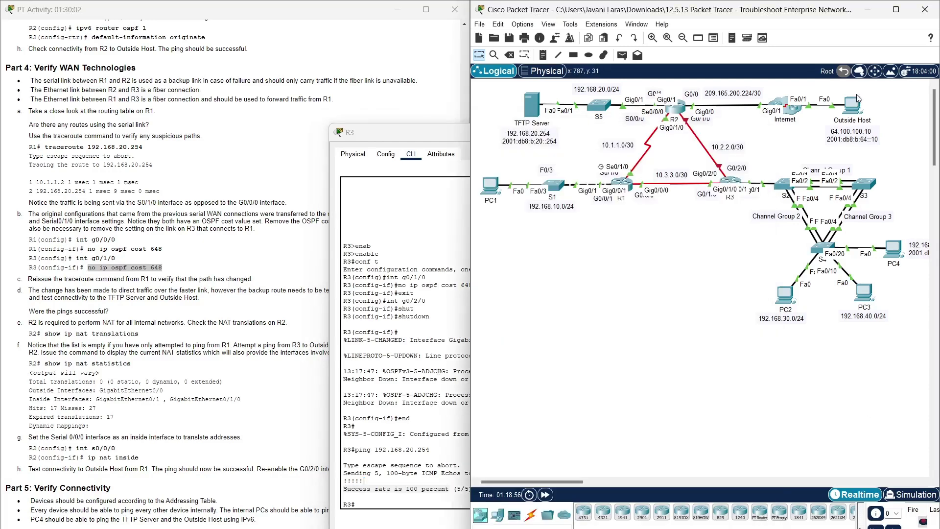
- Copy the Outside Host's address 64.100.100.10 and ping it from R3, which fails; close R3
left_click(855, 104)
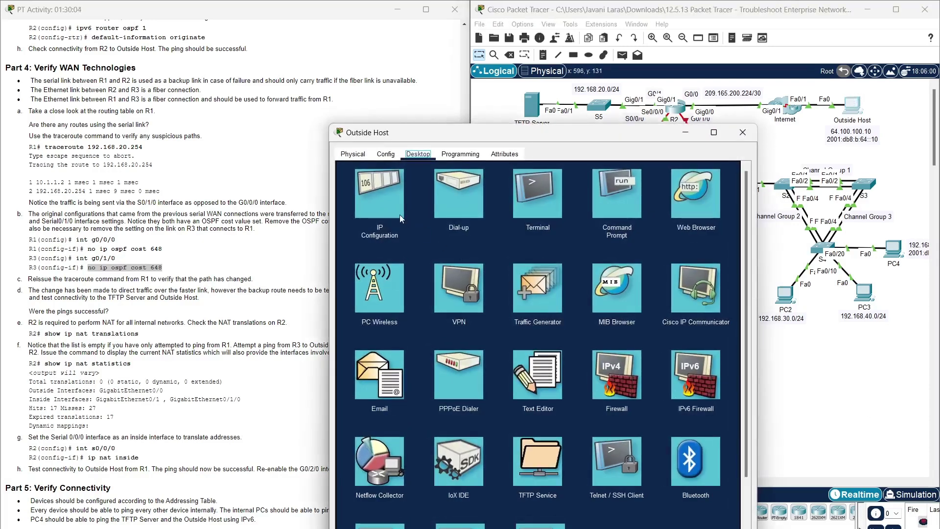
left_click(384, 199)
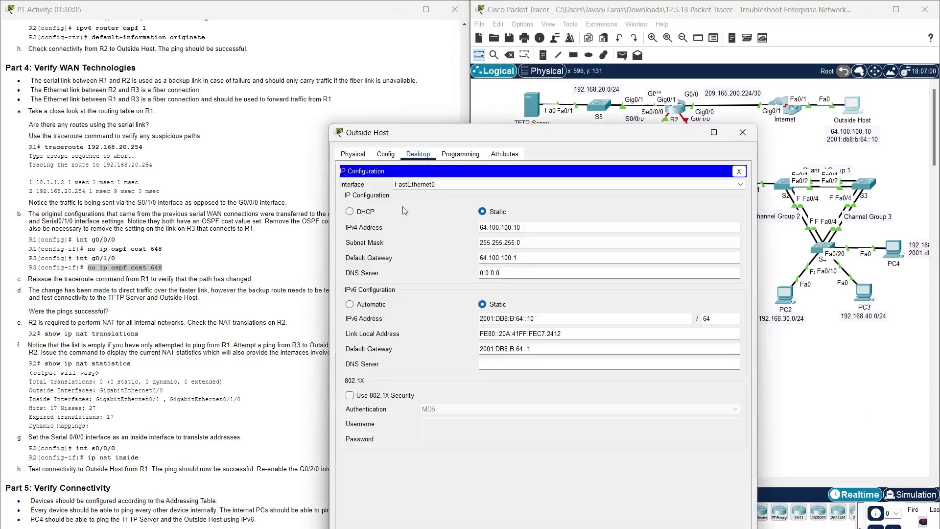
triple_click(514, 230)
key("ctrl+c")
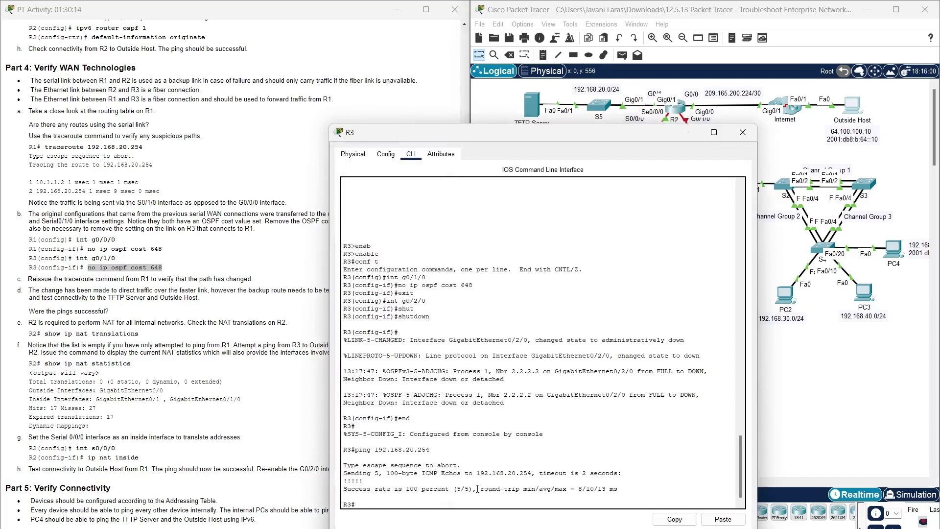
type("ng")
left_click(724, 519)
key("Return")
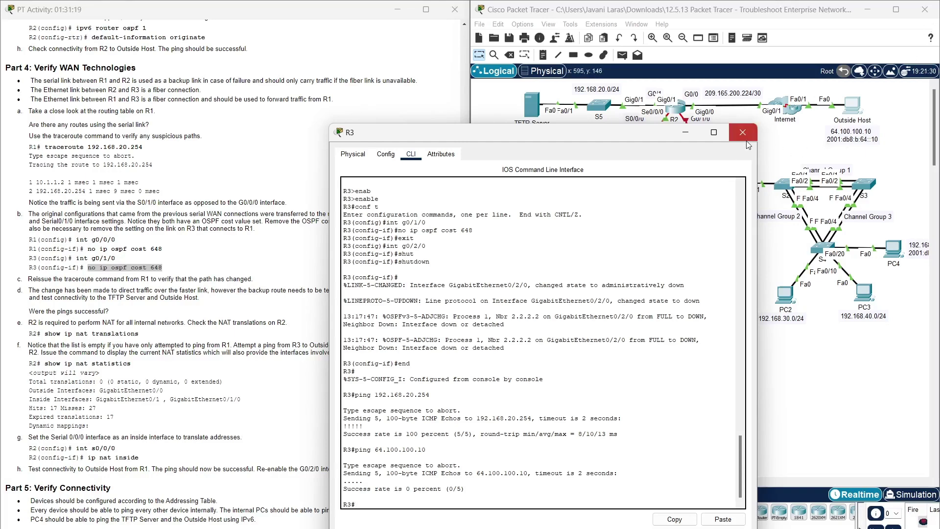
left_click(743, 133)
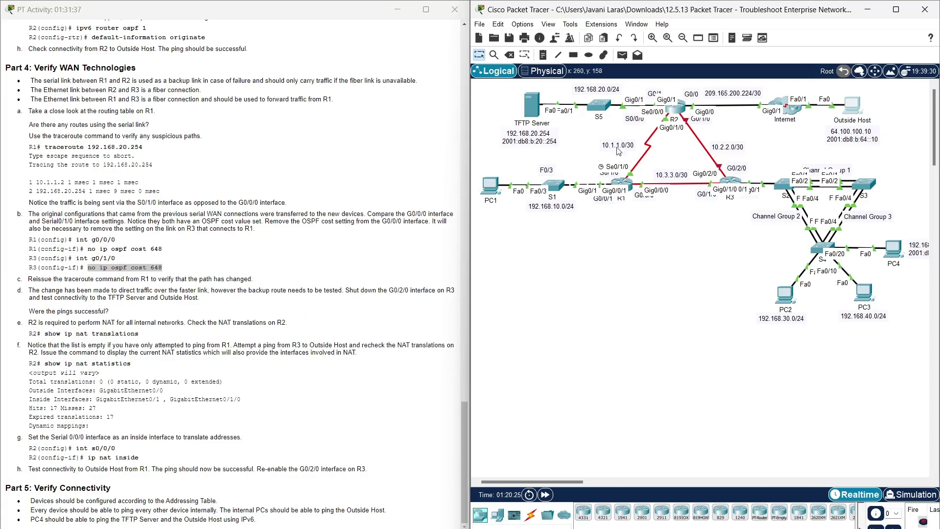
- Open R2's CLI, enter privileged mode and run show ip nat translations
left_click(676, 112)
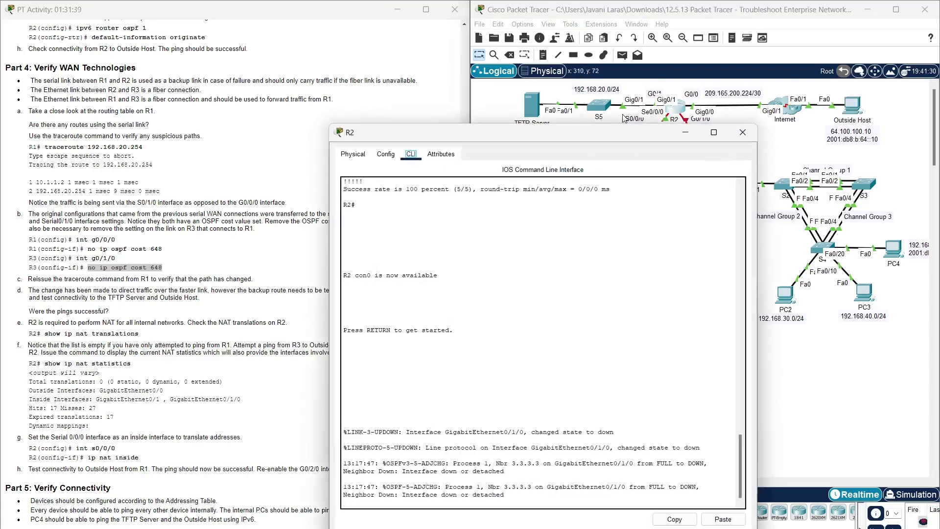
left_click(475, 101)
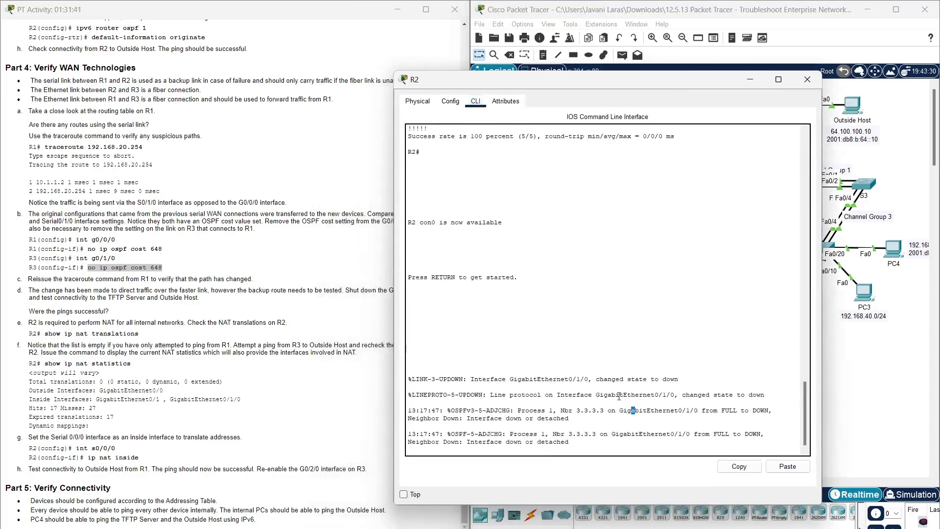
key("Return")
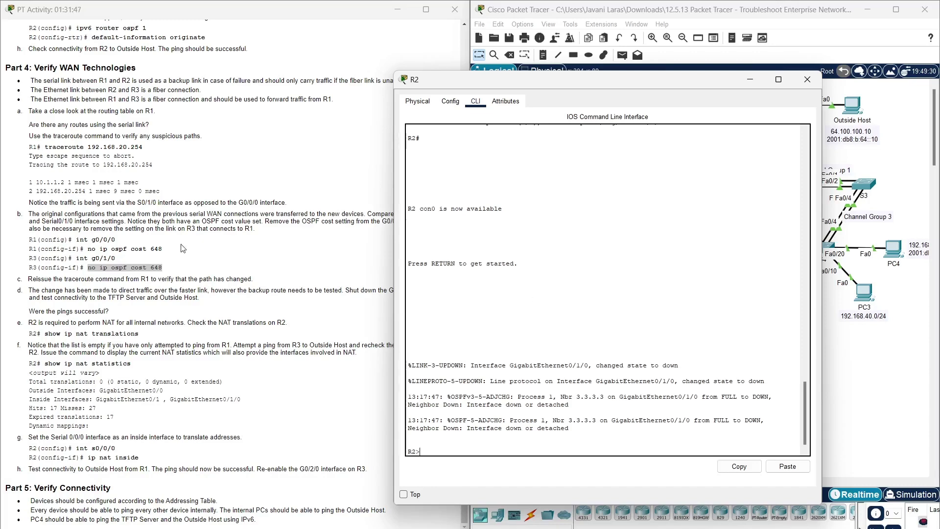
left_click_drag(146, 336, 45, 333)
key("ctrl+c")
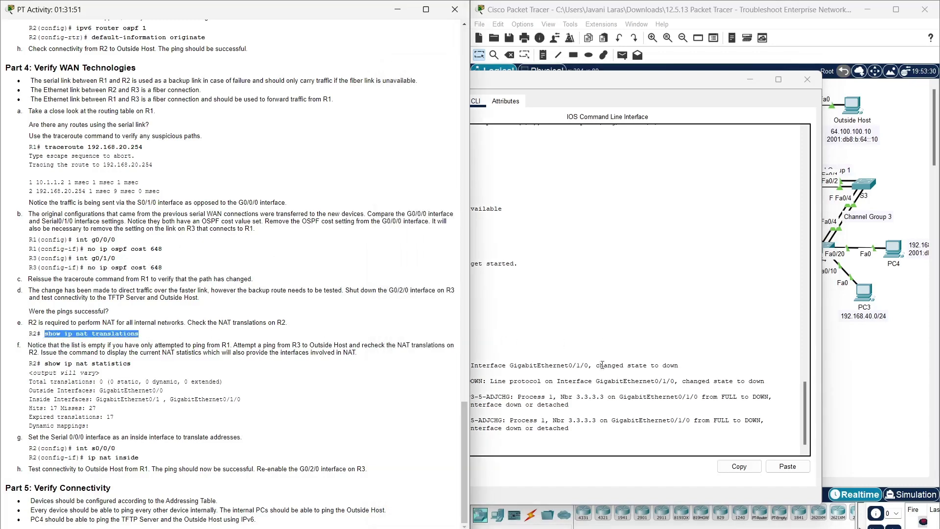
left_click(606, 347)
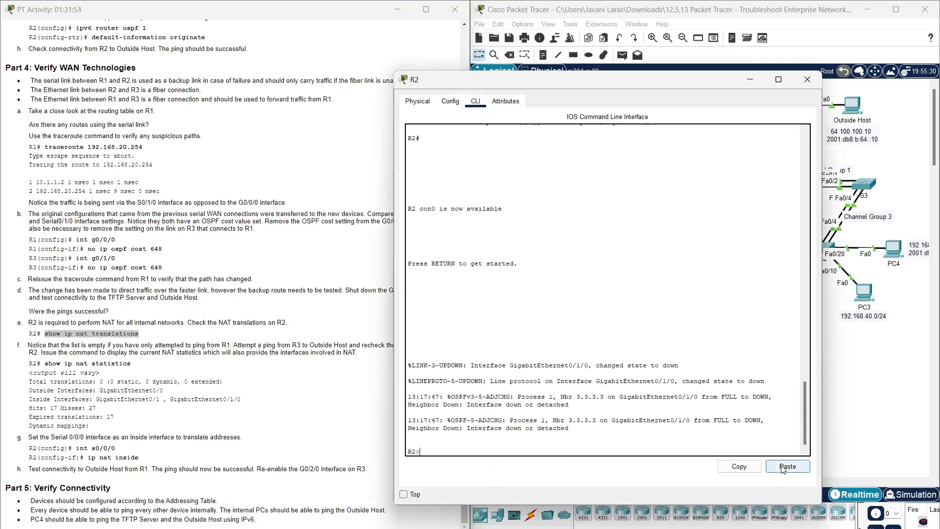
type("enab")
key("Tab")
key("Return")
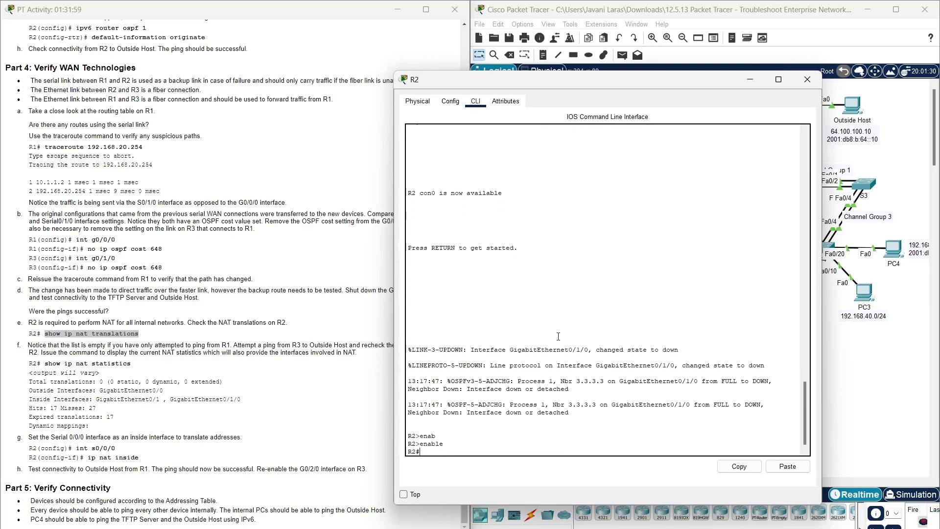
left_click(798, 470)
key("Return")
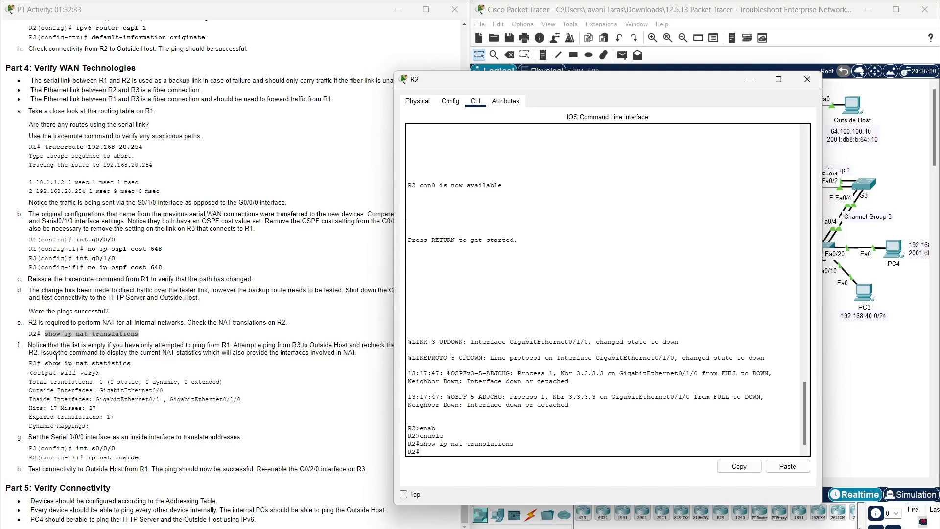
- Run show ip nat statistics on R2, showing 0 translations and 18 misses
left_click_drag(44, 365, 147, 368)
key("ctrl+c")
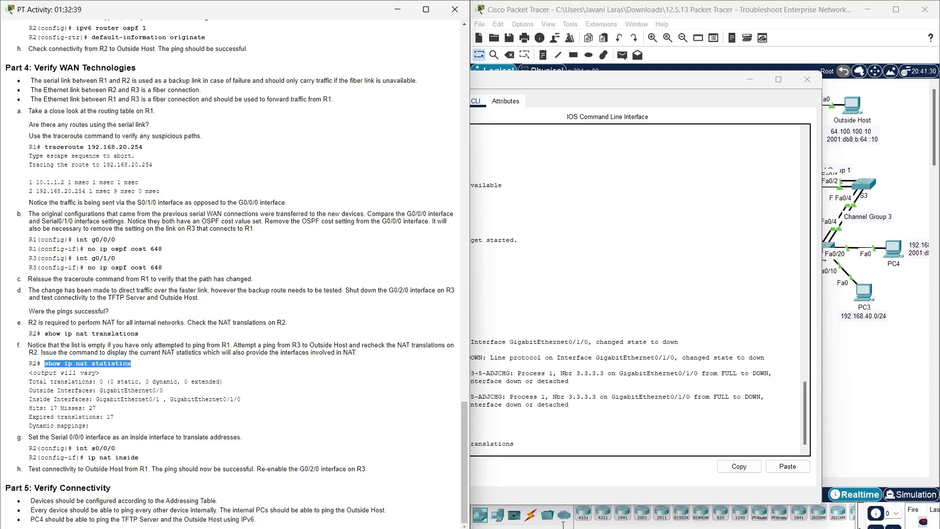
left_click(539, 477)
left_click(808, 464)
key("Return")
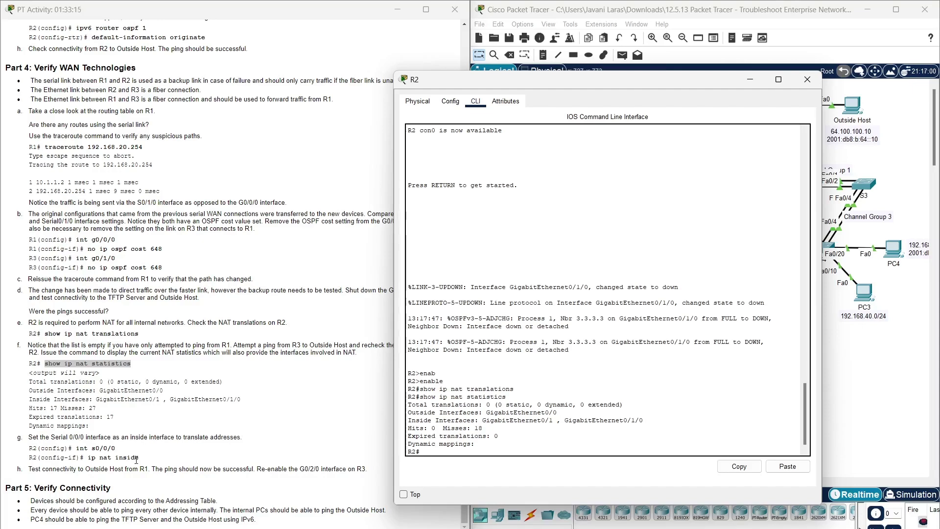
- Apply ip nat inside to R2's int s0/0/0 from global config, then close R2's window
type("conf t")
key("Return")
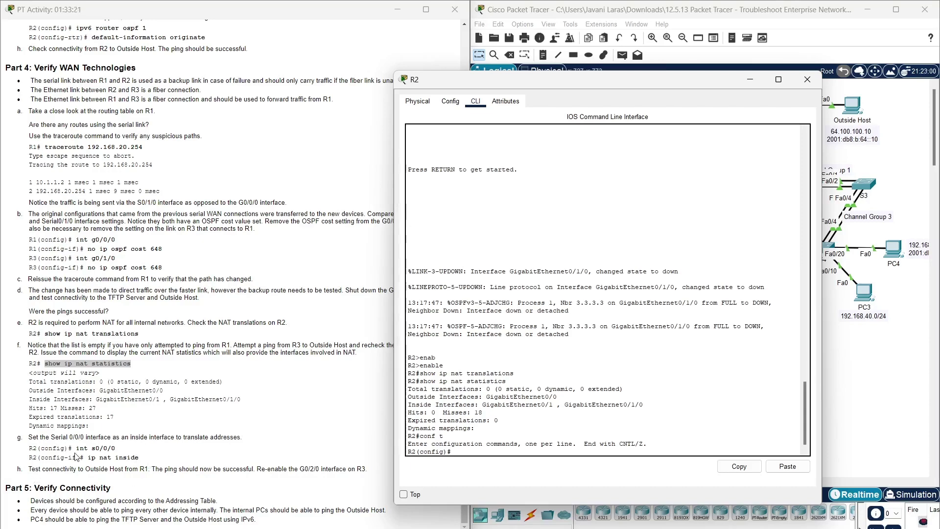
left_click_drag(76, 449, 119, 449)
key("ctrl+c")
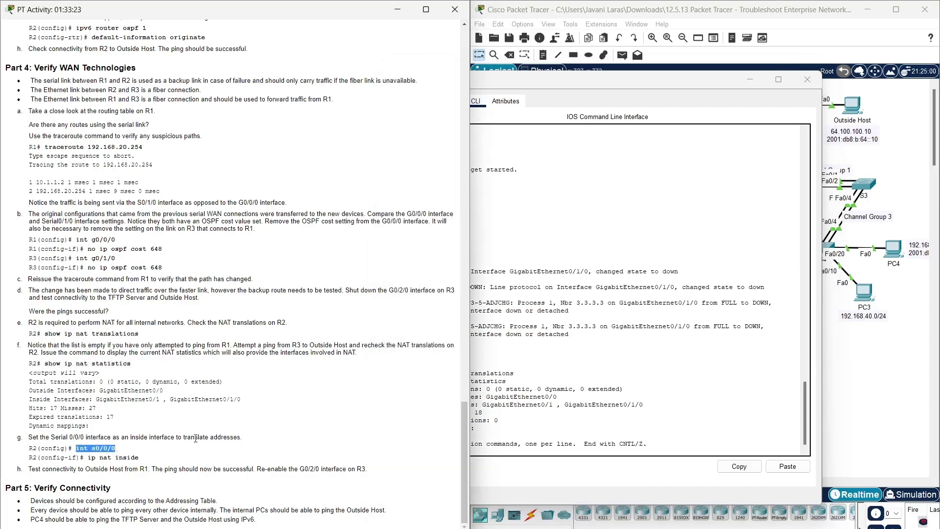
left_click(540, 464)
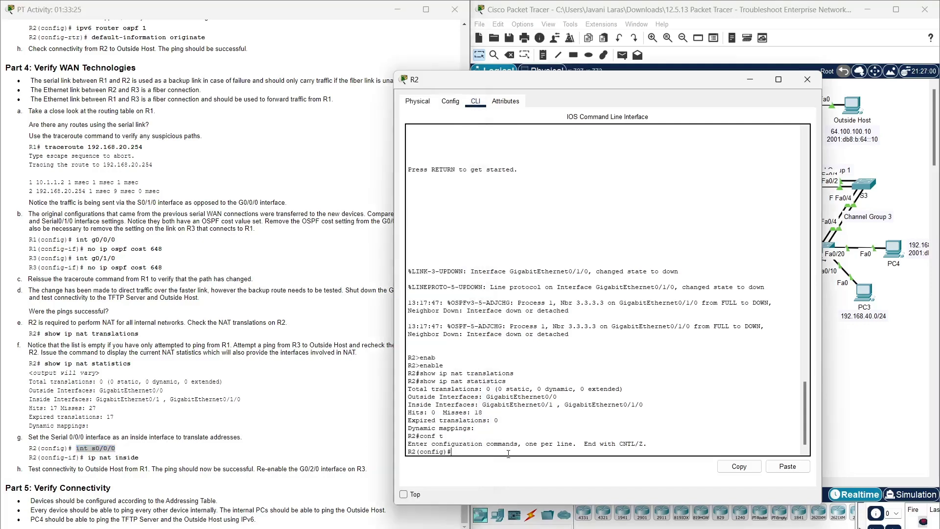
left_click(798, 471)
key("Return")
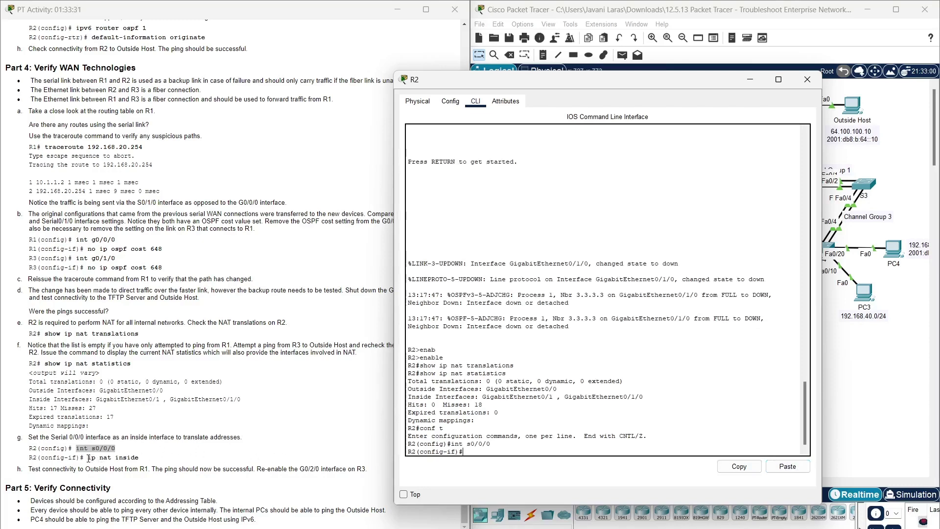
left_click_drag(87, 457, 149, 458)
key("ctrl+c")
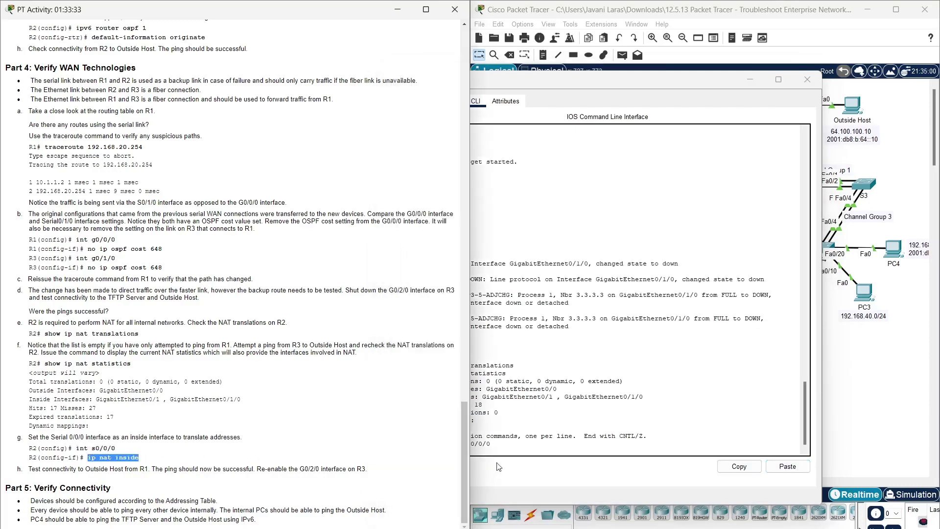
left_click(672, 453)
left_click(786, 467)
key("Return")
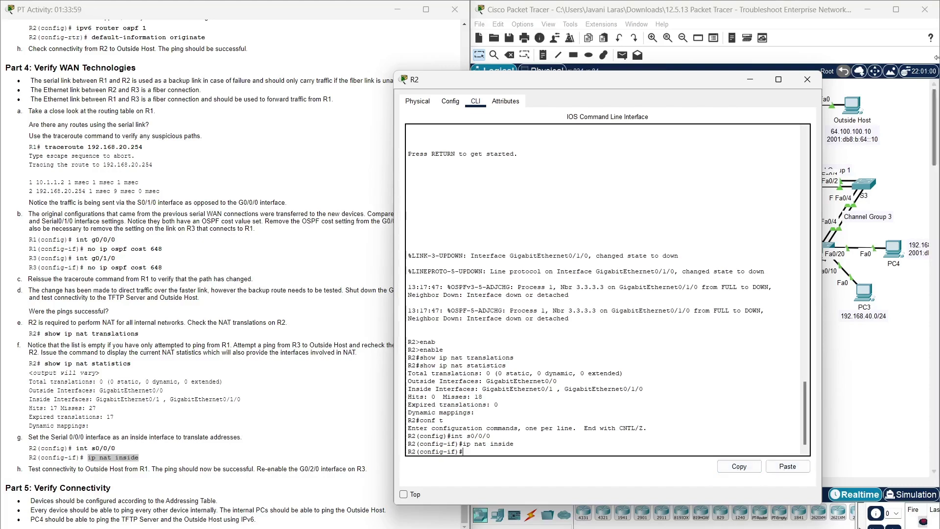
left_click(811, 83)
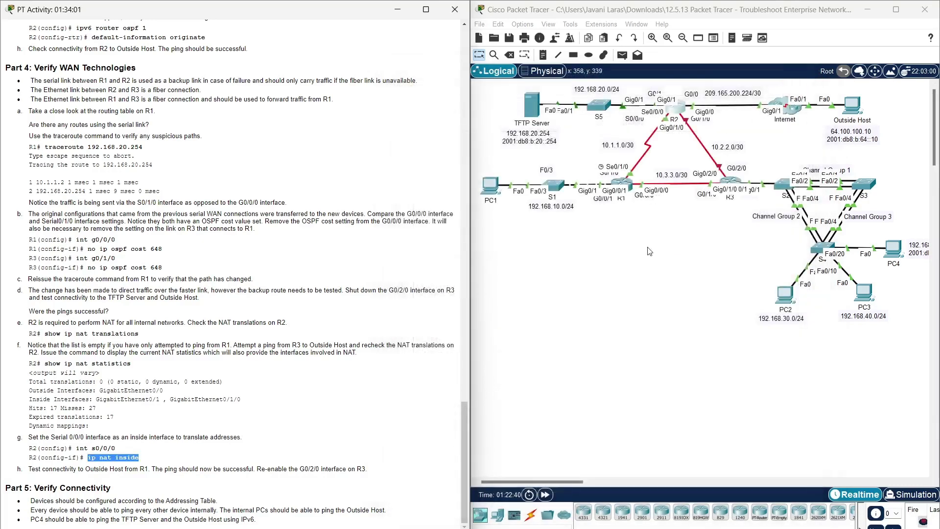
- With R1's console open, copy the Outside Host's IPv4 address 64.100.100.10
left_click(621, 184)
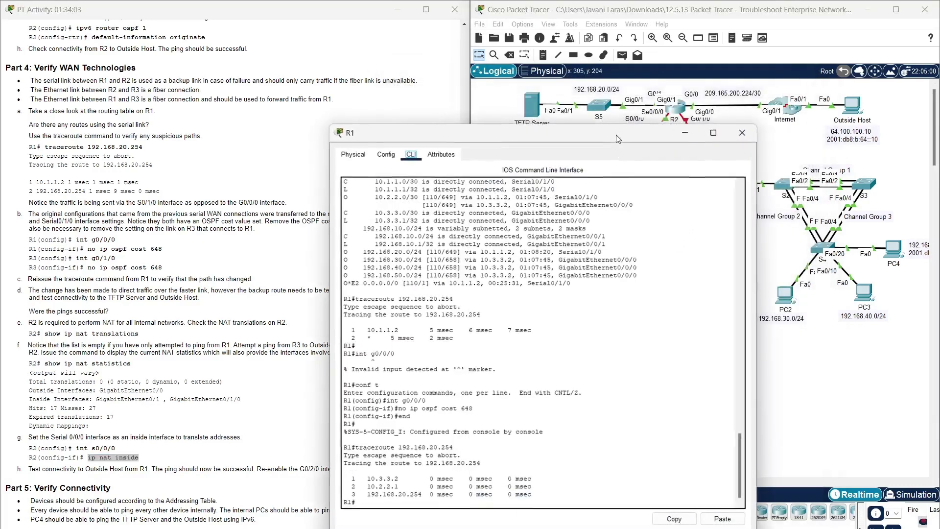
left_click_drag(615, 134, 647, 58)
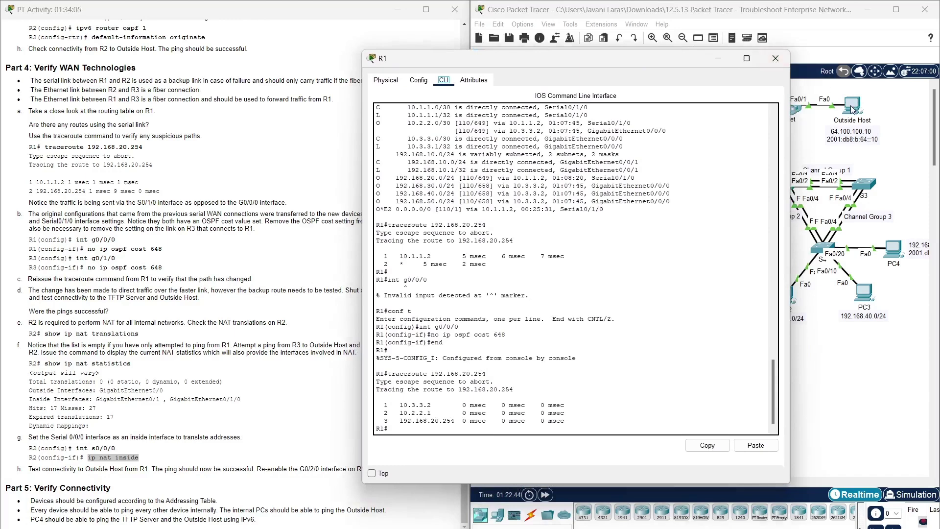
left_click(853, 107)
left_click(743, 132)
left_click(438, 431)
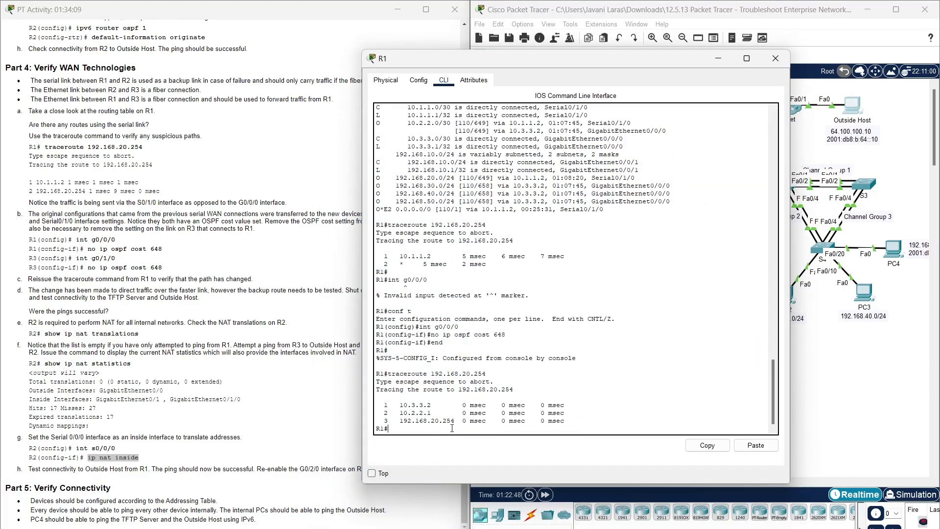
left_click(842, 116)
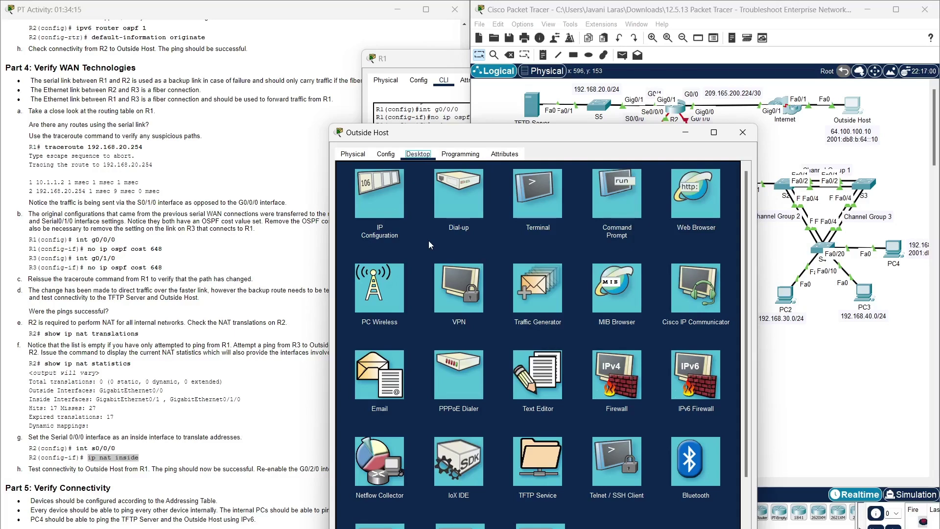
left_click(381, 214)
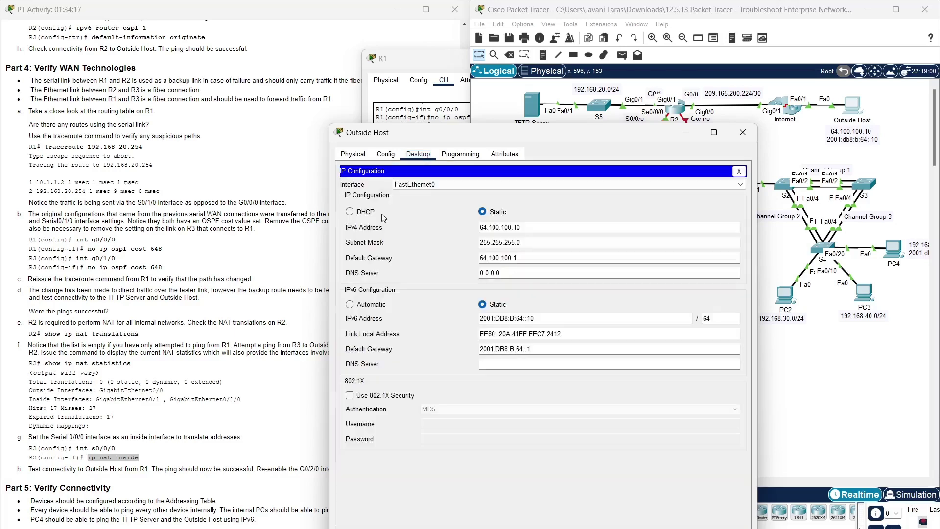
left_click(504, 230)
key("ctrl+c")
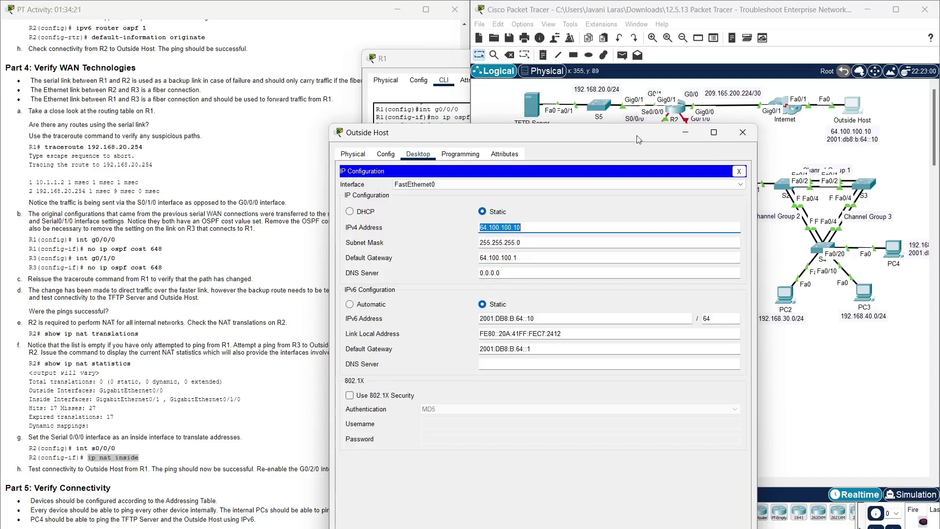
left_click(739, 140)
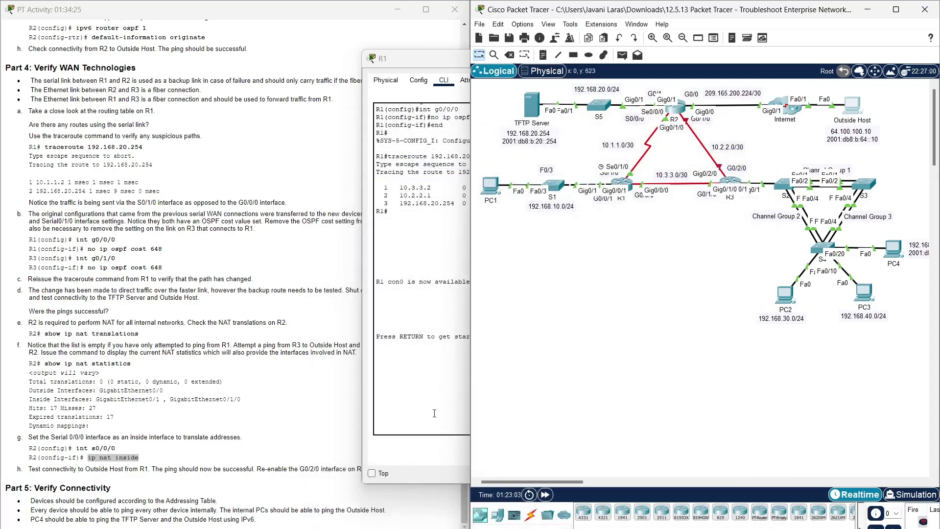
left_click(425, 412)
- From R1 in privileged mode, ping 64.100.100.10 with 100 percent success, then close R1
key("Return")
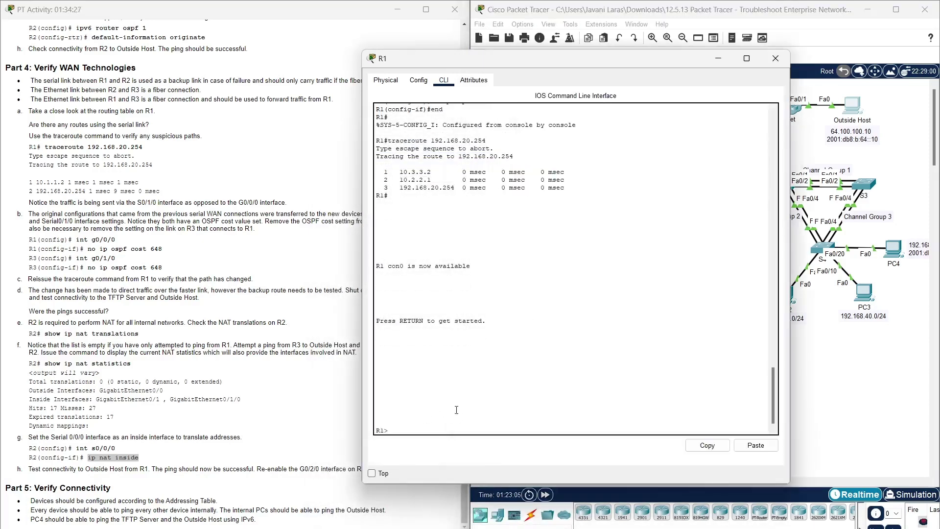
type("ena")
key("Tab")
key("Return")
type("ping")
left_click(743, 449)
key("Return")
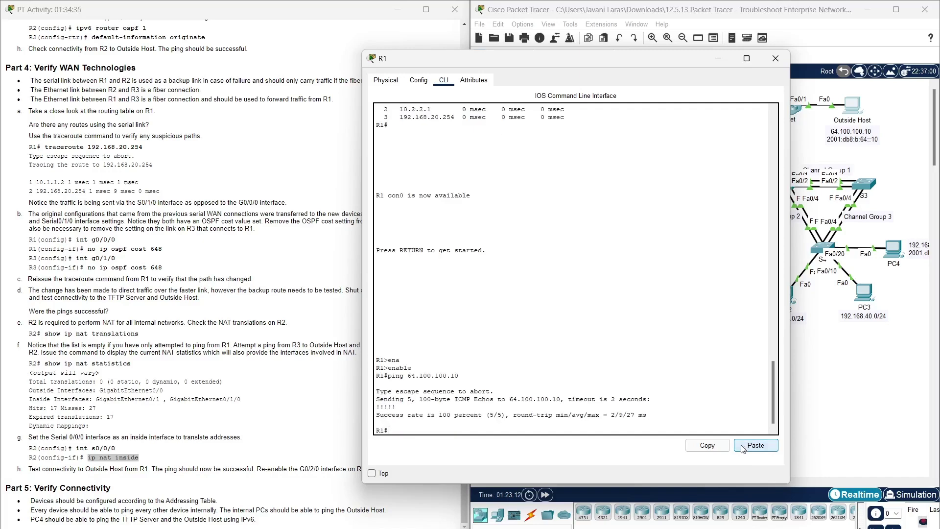
left_click_drag(487, 415, 375, 416)
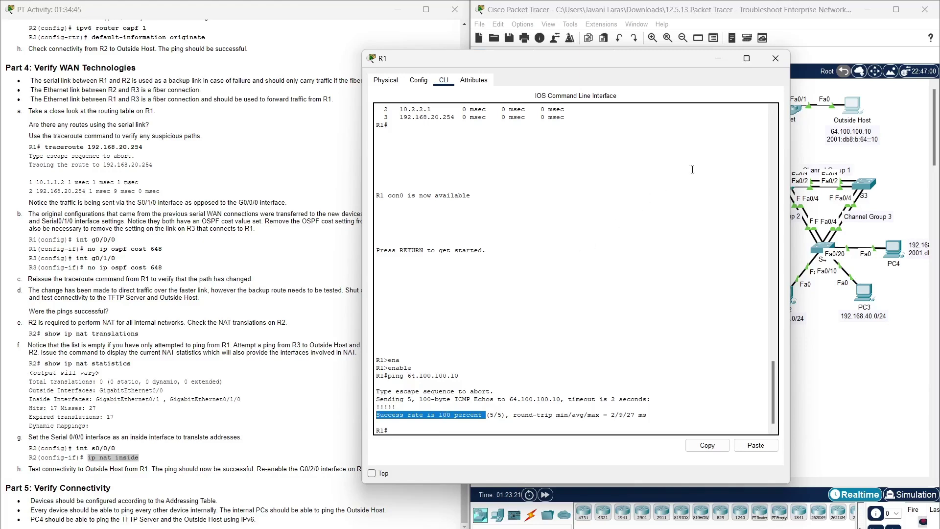
left_click(776, 58)
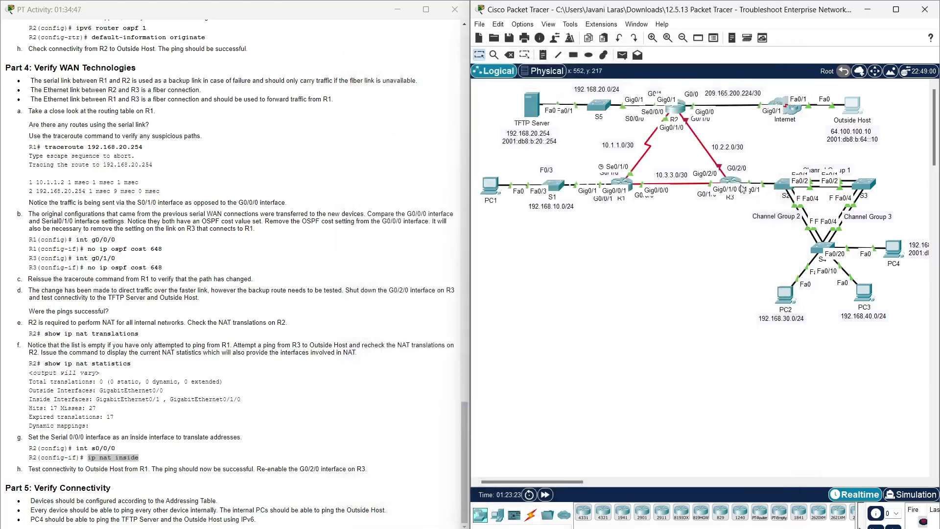
- On R3, run conf t, int g0/2/0 and no shutdown to bring G0/2/0 back up
left_click(728, 182)
left_click_drag(640, 134, 691, 80)
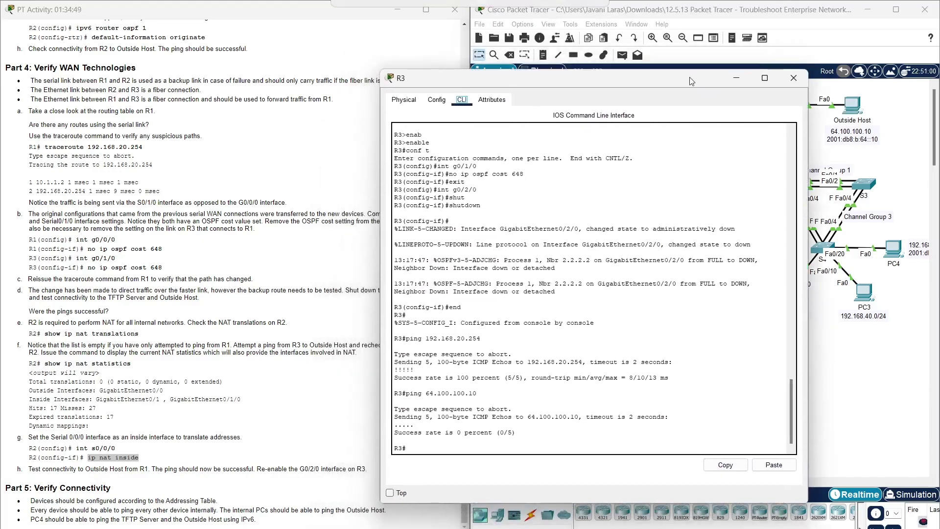
left_click(479, 452)
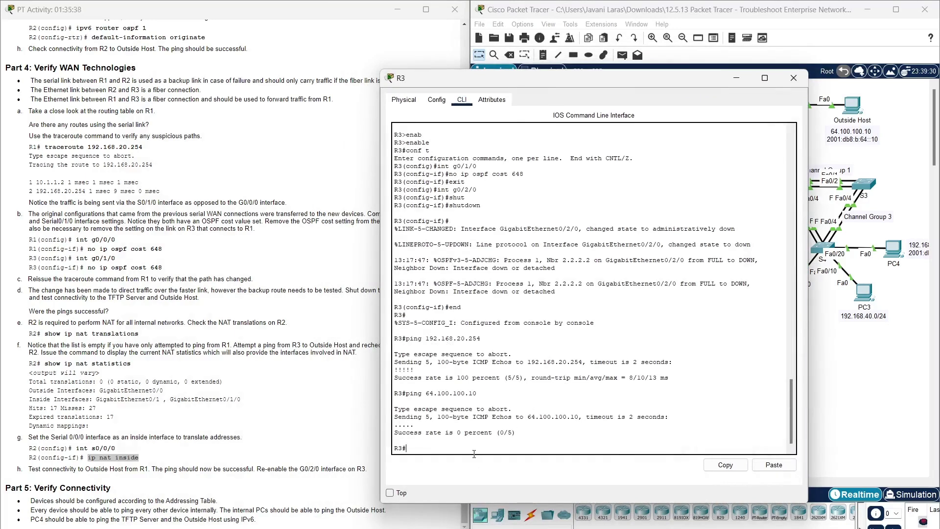
type("conf t")
key("Return")
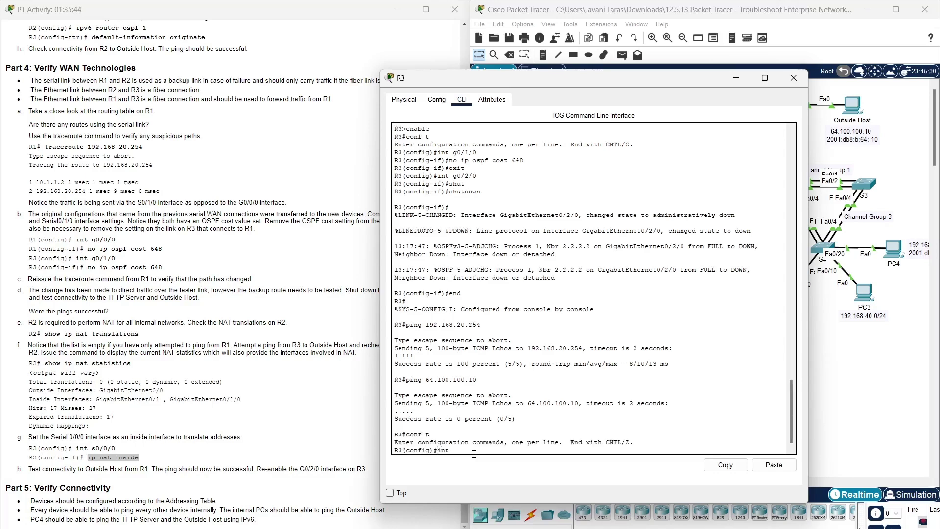
type("0/2/0")
key("Return")
type("no shut")
key("Tab")
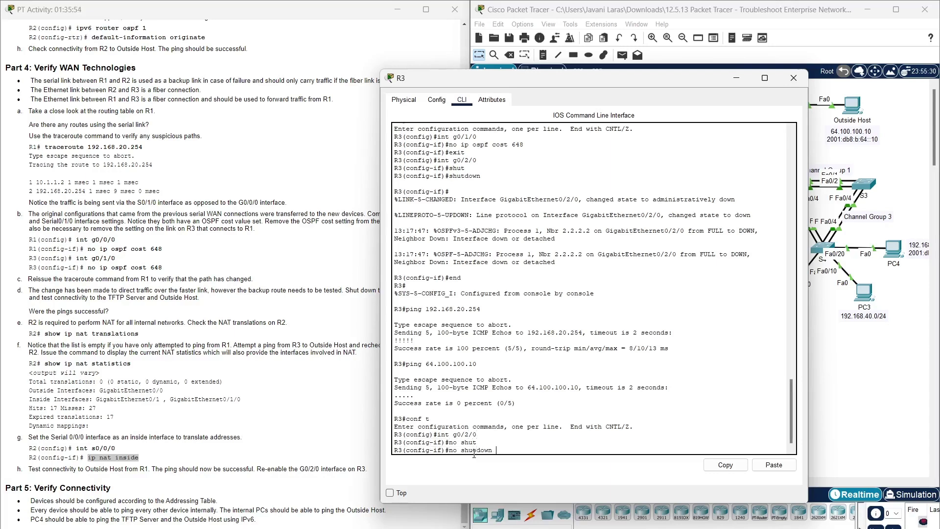
key("Return")
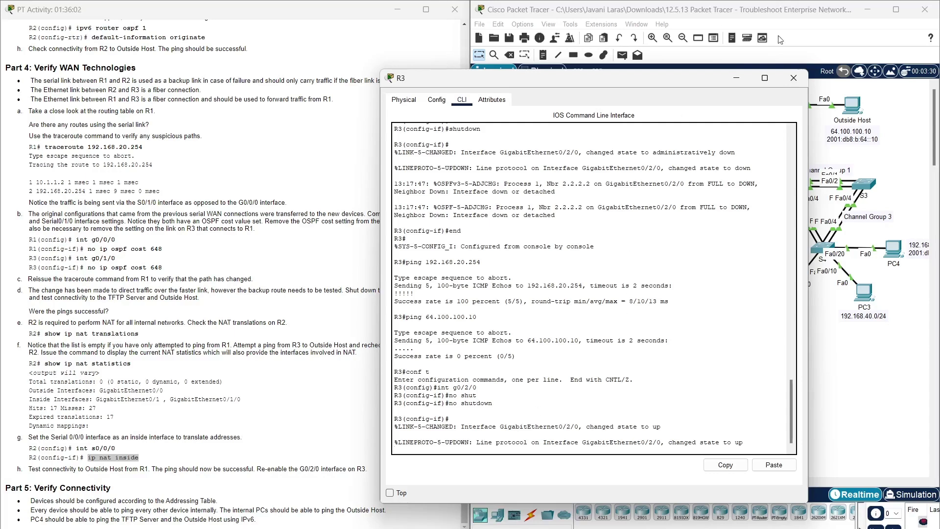
- Close R3's window and highlight the first Part 5 verification requirement in the instructions
left_click(795, 79)
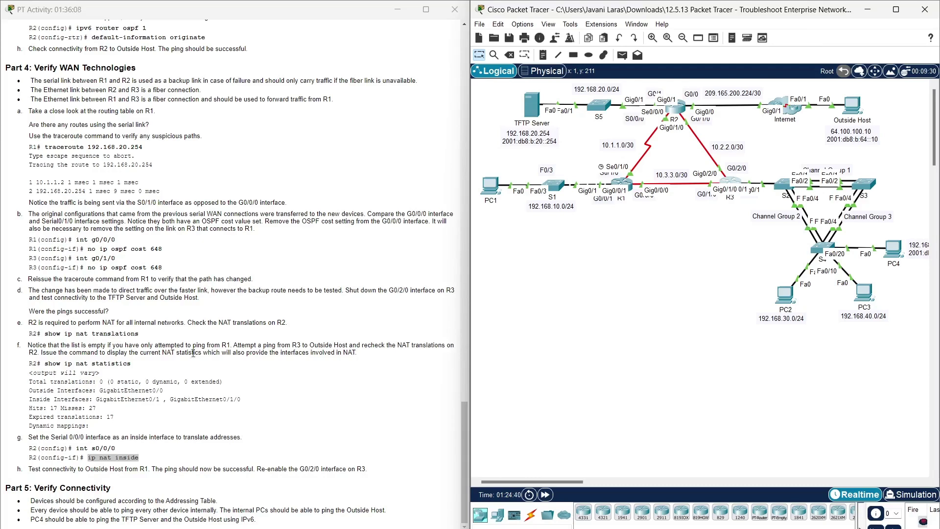
left_click_drag(31, 501, 224, 504)
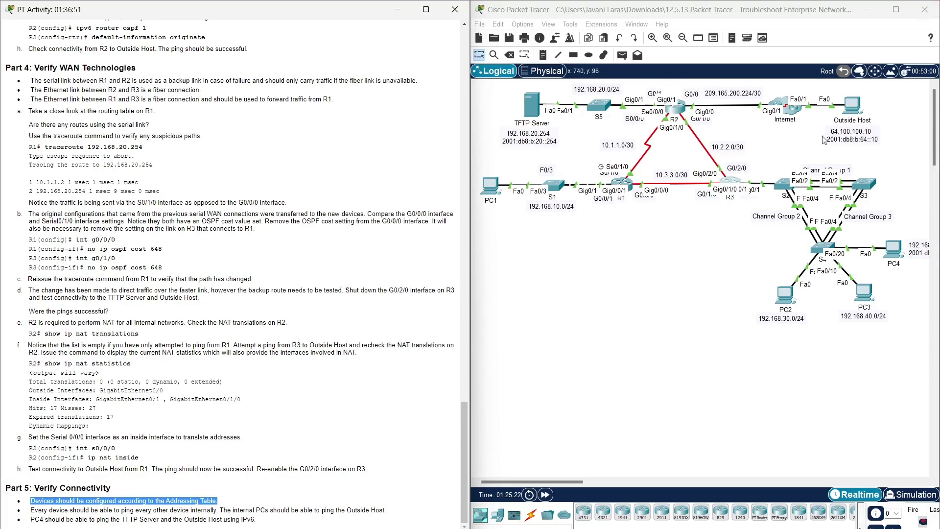
- Copy the Outside Host's IPv4 address 64.100.100.10 from its IP Configuration
left_click(852, 105)
left_click(383, 195)
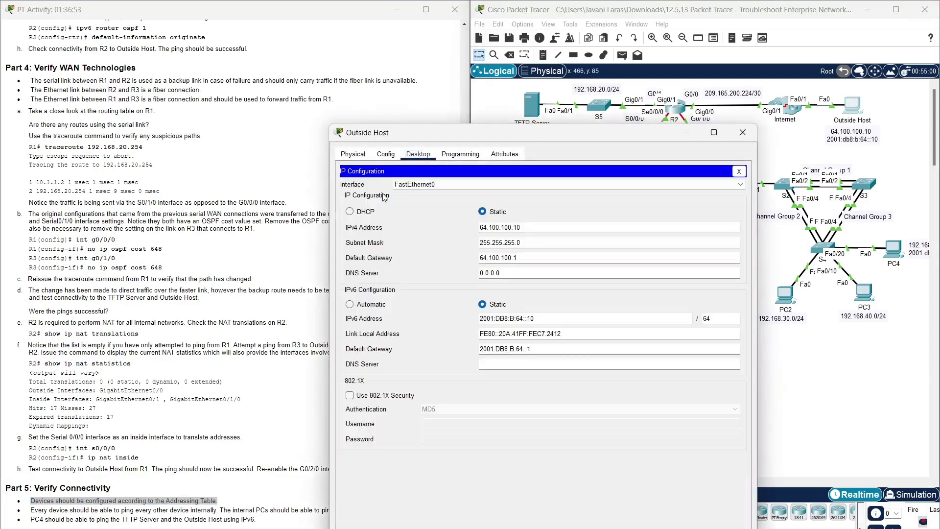
double_click(506, 227)
key("ctrl+c")
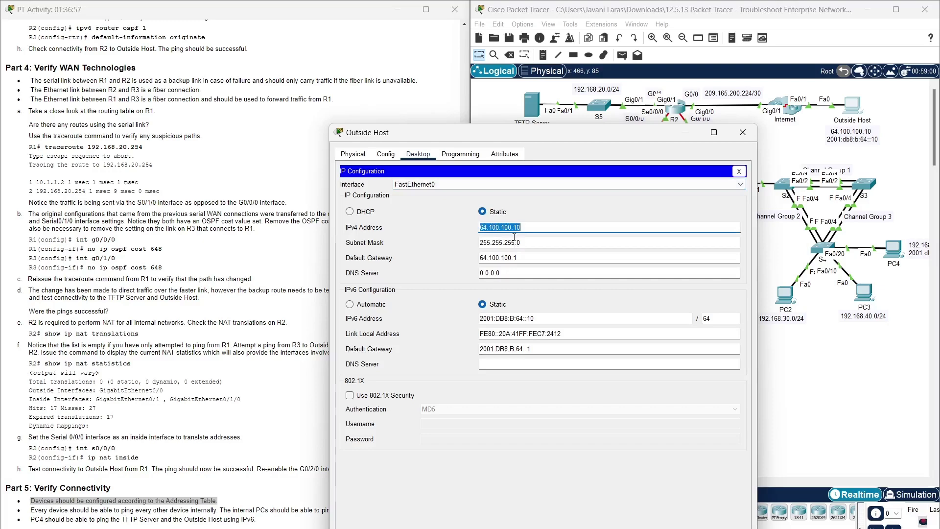
left_click(743, 132)
- Run ping 64.100.100.10 from PC1's Command Prompt and copy the command
left_click(491, 189)
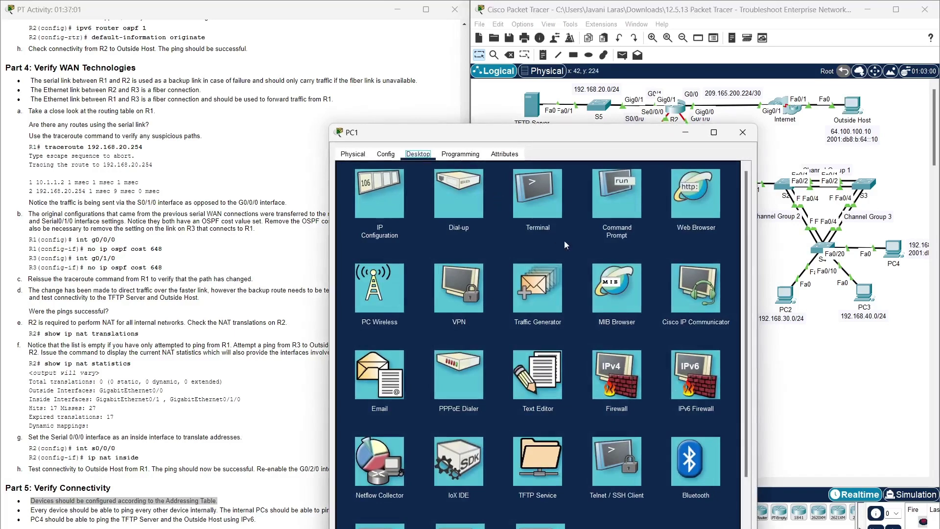
left_click(604, 203)
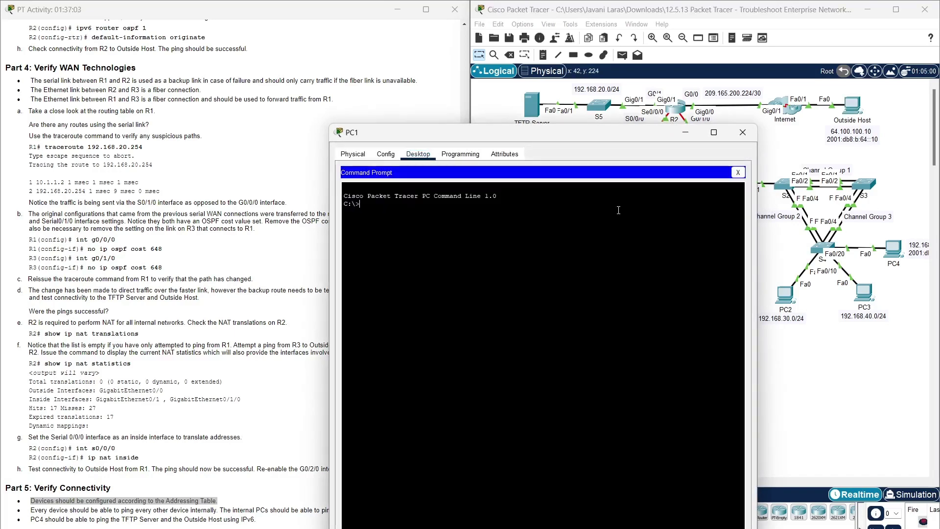
type("ping")
right_click(496, 337)
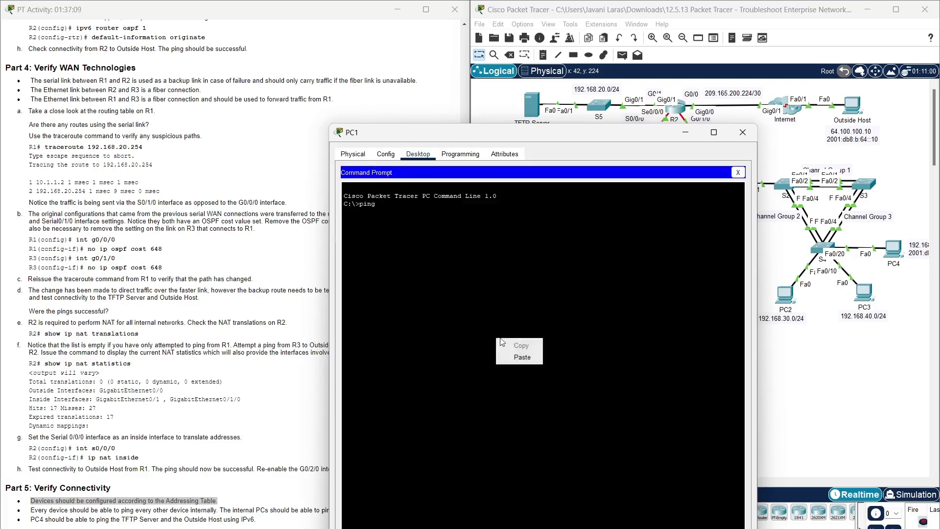
left_click(522, 356)
key("Return")
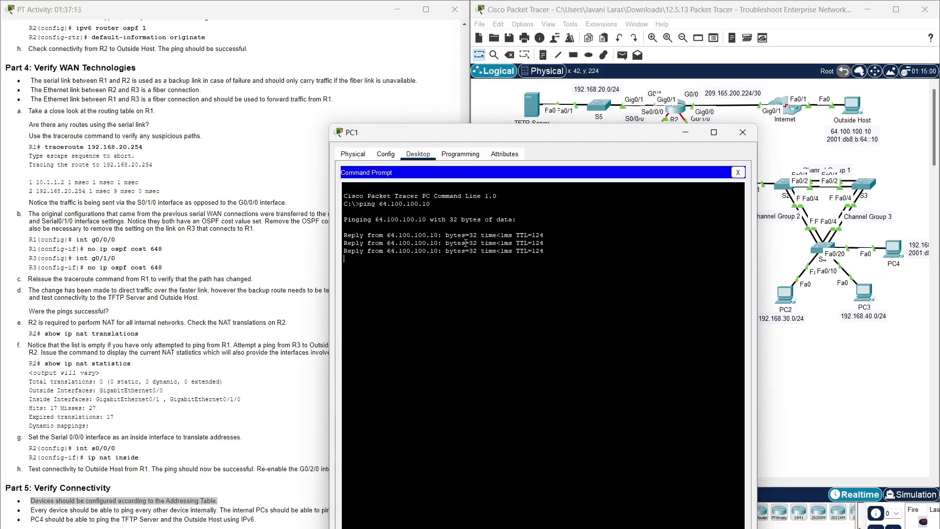
left_click_drag(432, 204, 361, 198)
key("ctrl+c")
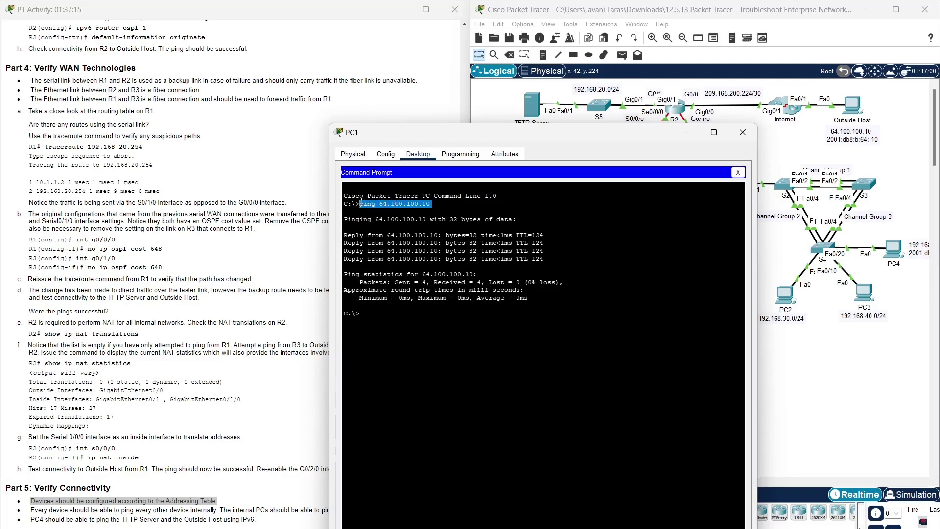
right_click(361, 203)
left_click(380, 208)
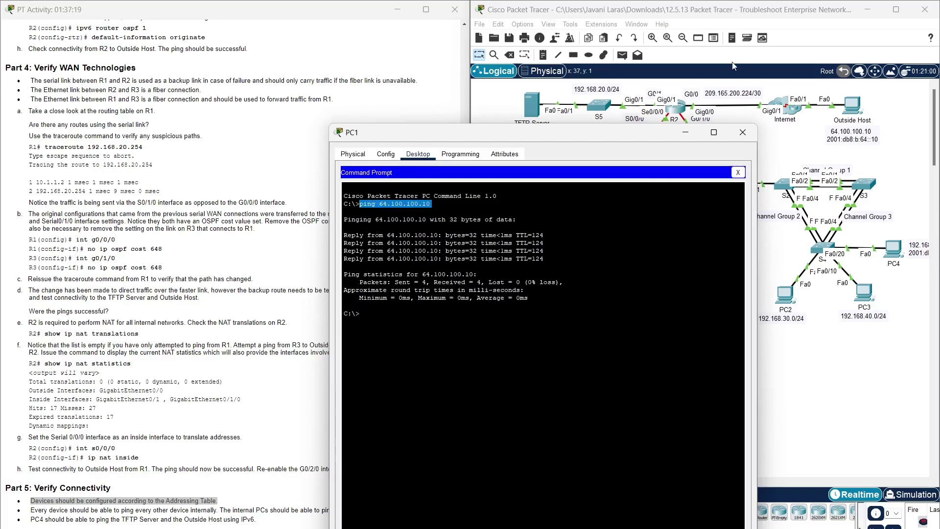
left_click(743, 132)
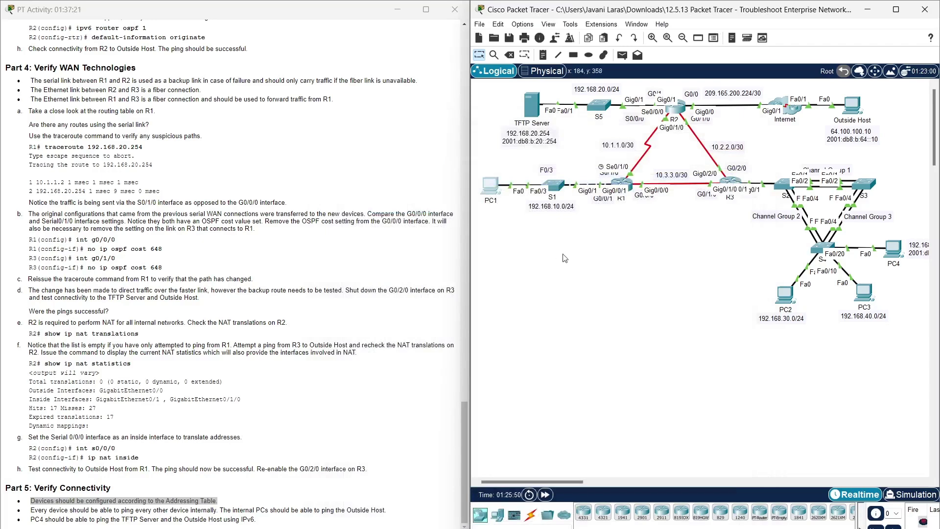
- Paste and run ping 64.100.100.10 in PC4's Command Prompt, getting 0% loss
left_click(890, 259)
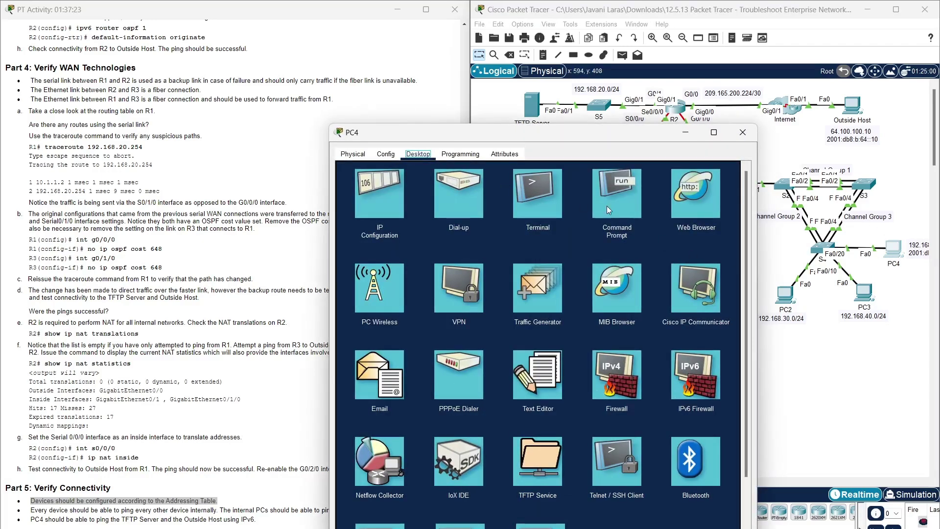
left_click(607, 205)
right_click(492, 296)
left_click(532, 312)
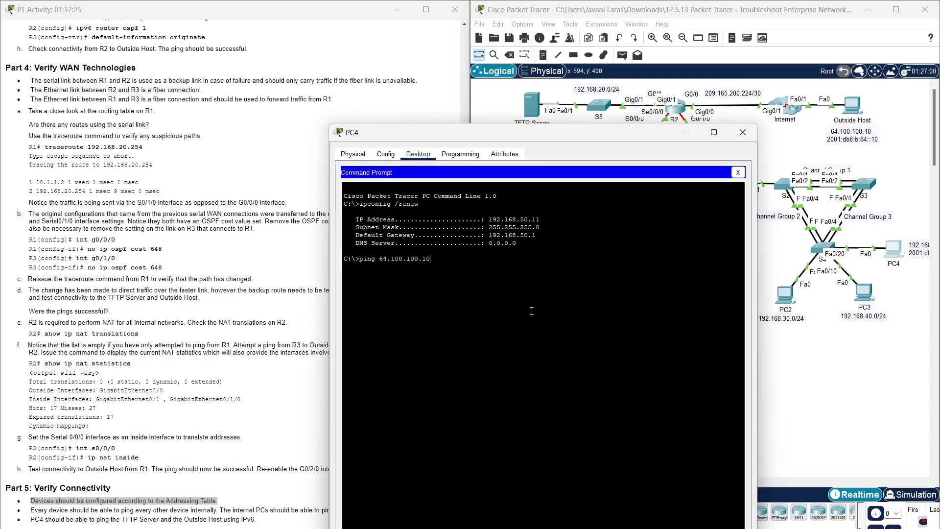
key("Return")
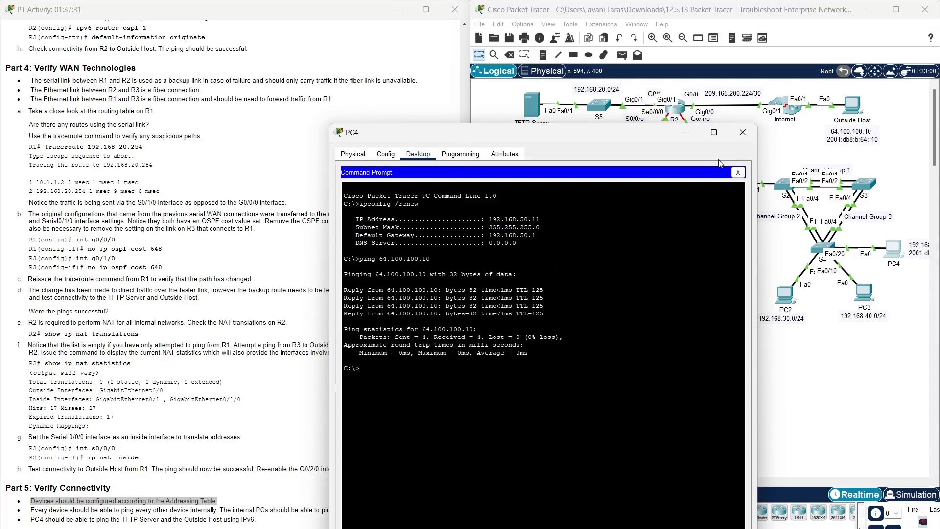
left_click(733, 133)
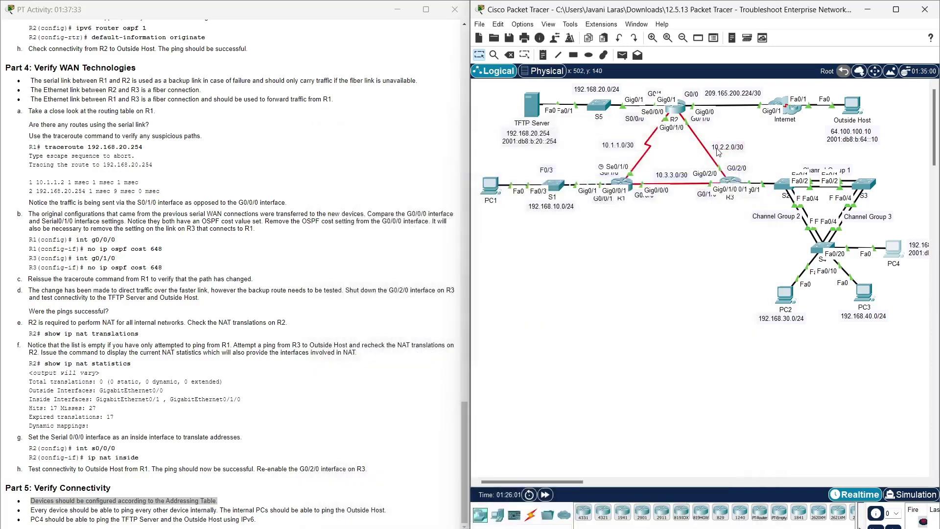
- Copy the TFTP Server's IPv4 address 192.168.20.254 from its IP Configuration
left_click(533, 110)
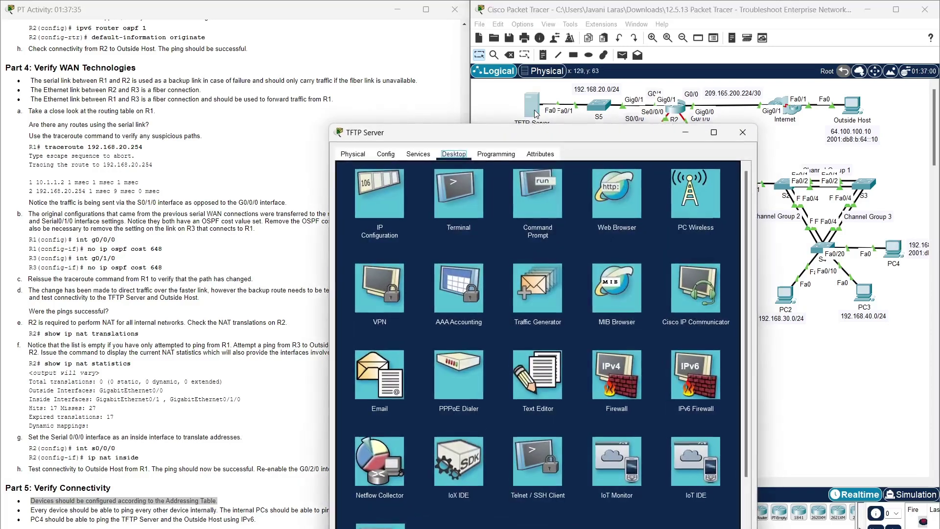
left_click(396, 187)
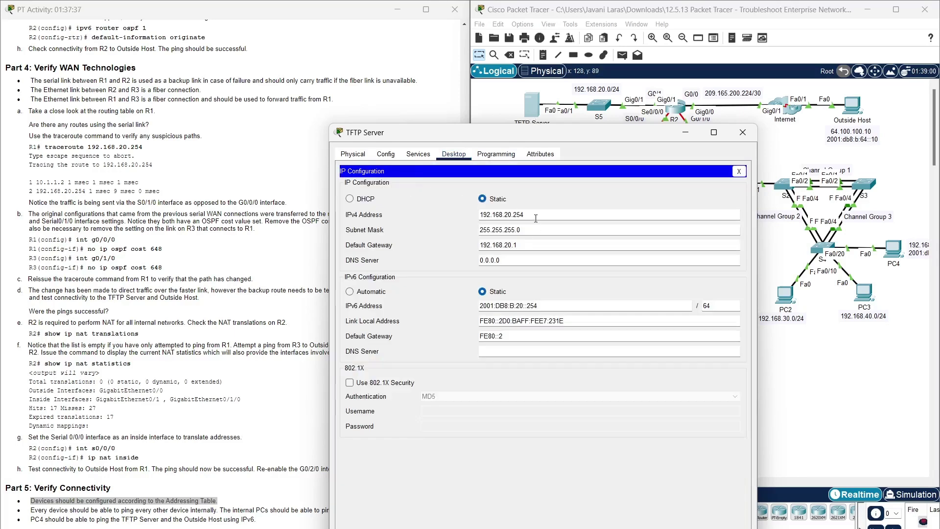
double_click(537, 219)
key("ctrl+c")
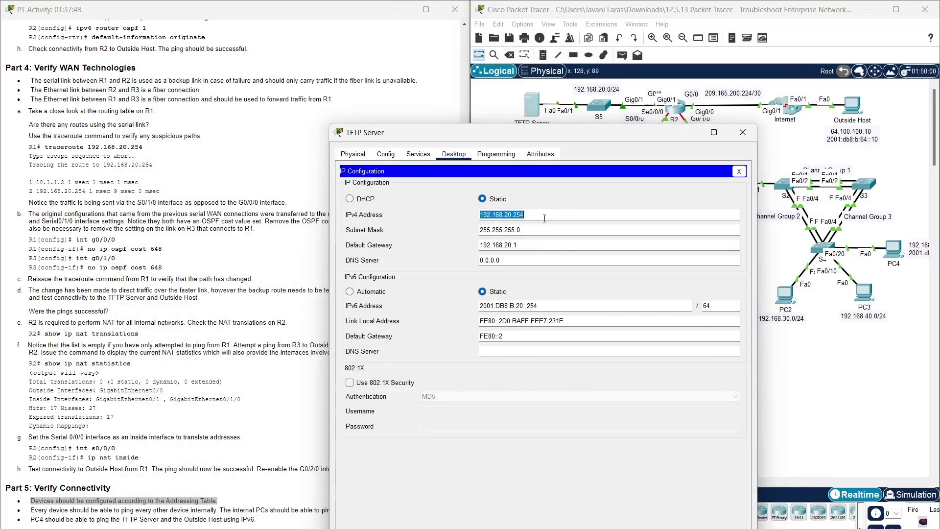
left_click(743, 132)
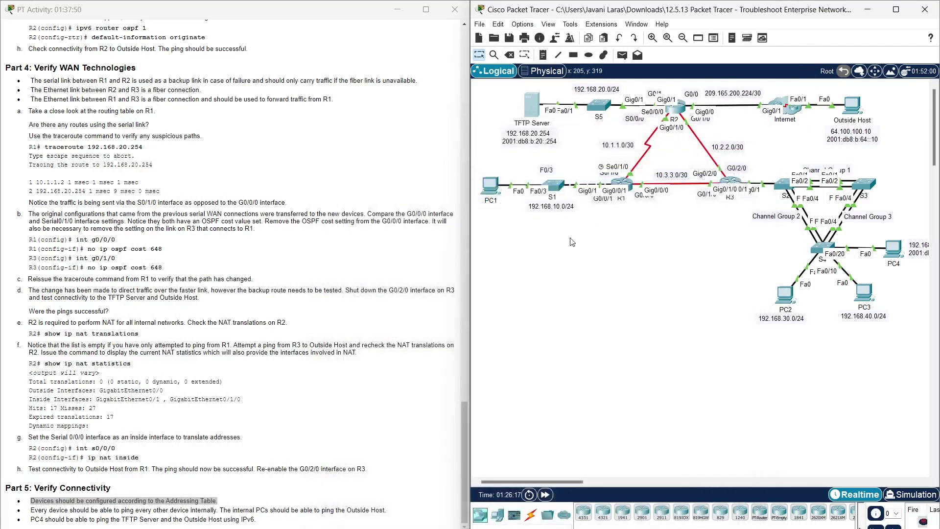
- Ping 192.168.20.254 from PC1's Command Prompt, receiving all 4 replies
left_click(493, 184)
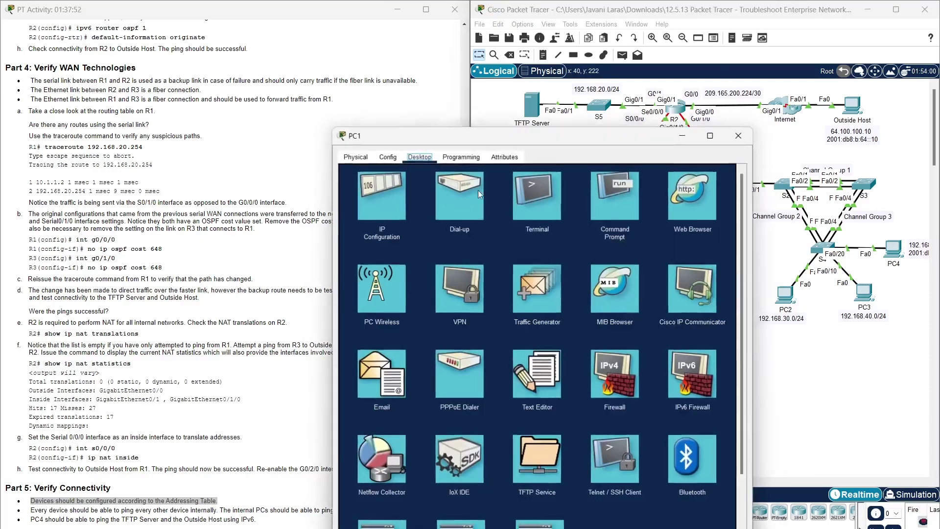
left_click(615, 199)
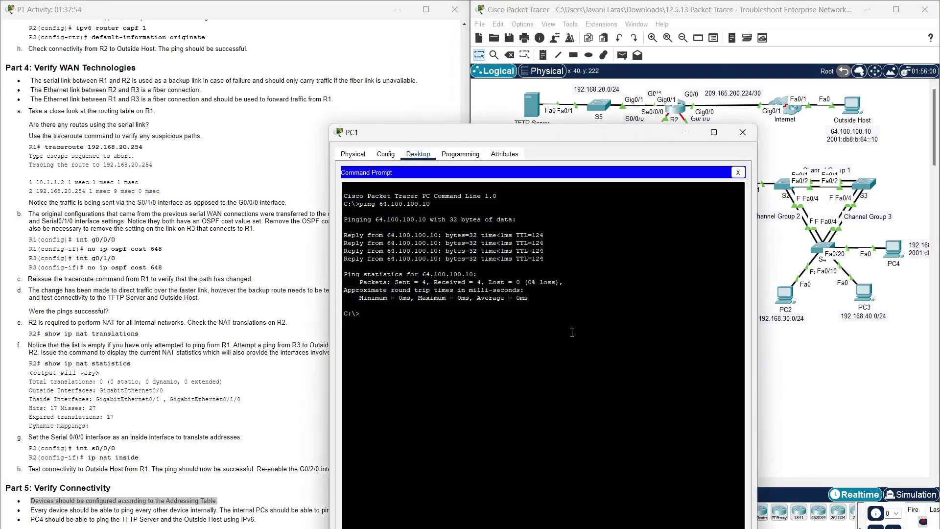
type("ping")
right_click(496, 341)
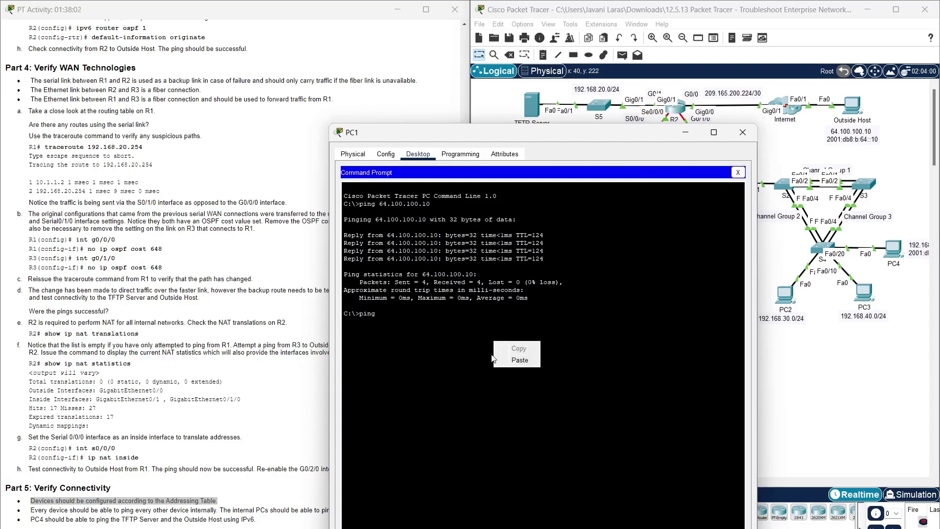
left_click(499, 360)
key("Return")
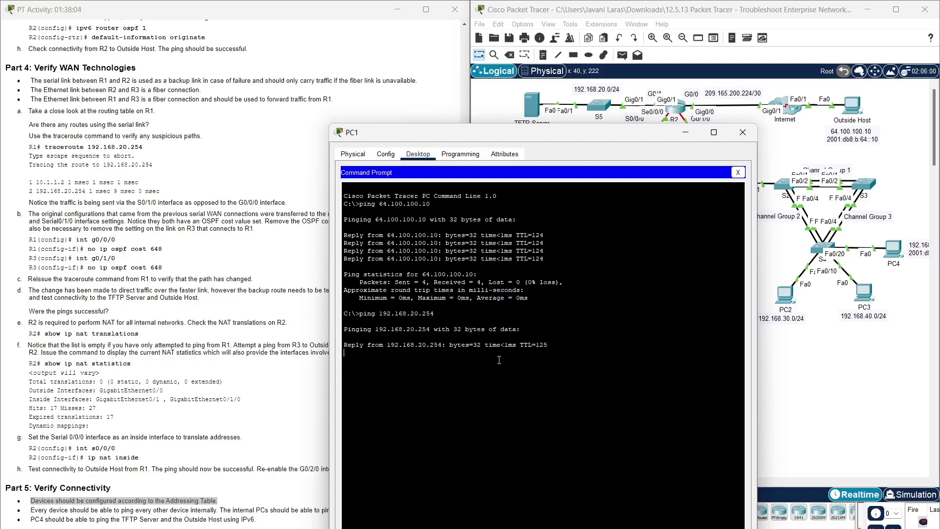
left_click_drag(435, 313, 365, 309)
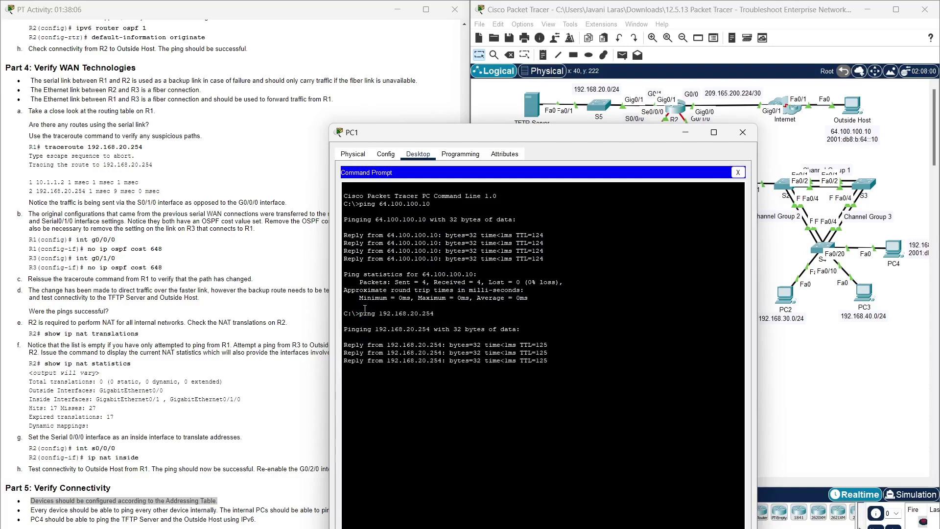
left_click_drag(435, 314, 361, 315)
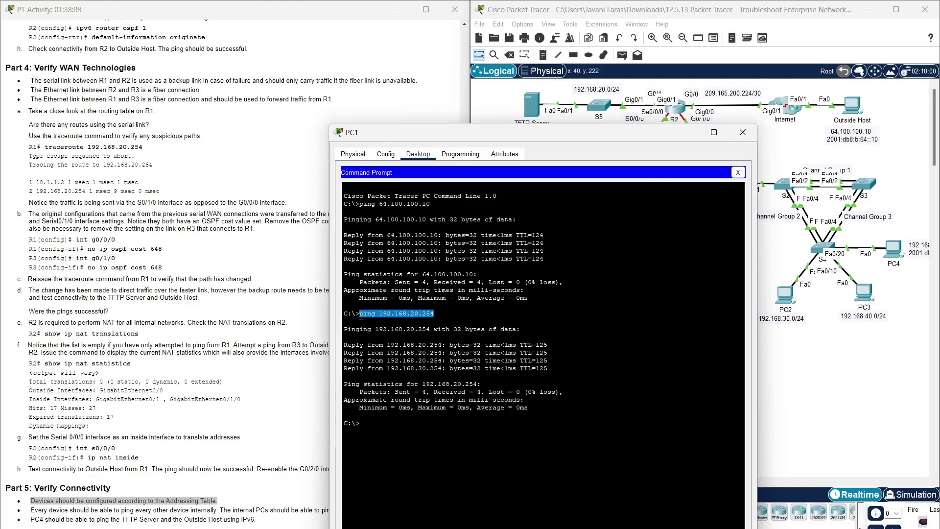
right_click(361, 316)
left_click(379, 319)
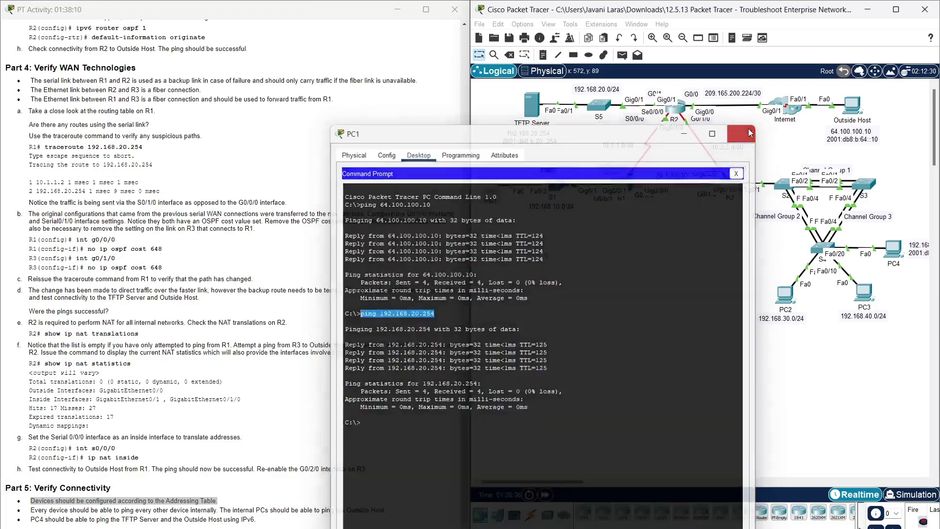
left_click(744, 132)
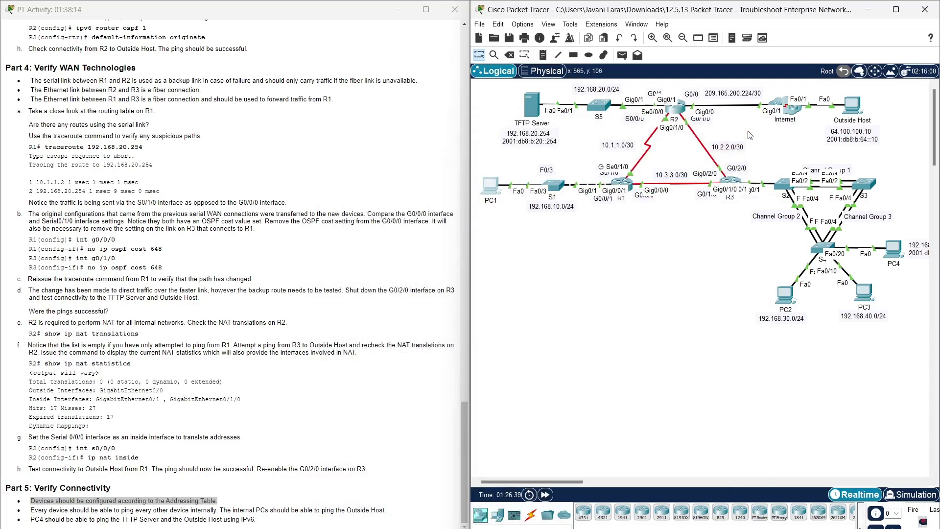
- Copy the Outside Host's IPv6 address 2001:DB8:B:64::10 from its IP Configuration
left_click(852, 105)
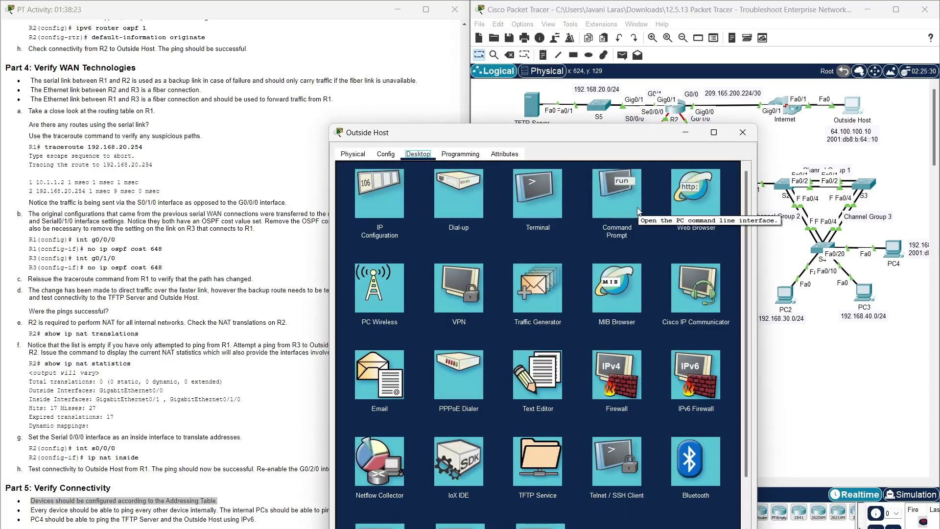
left_click(369, 194)
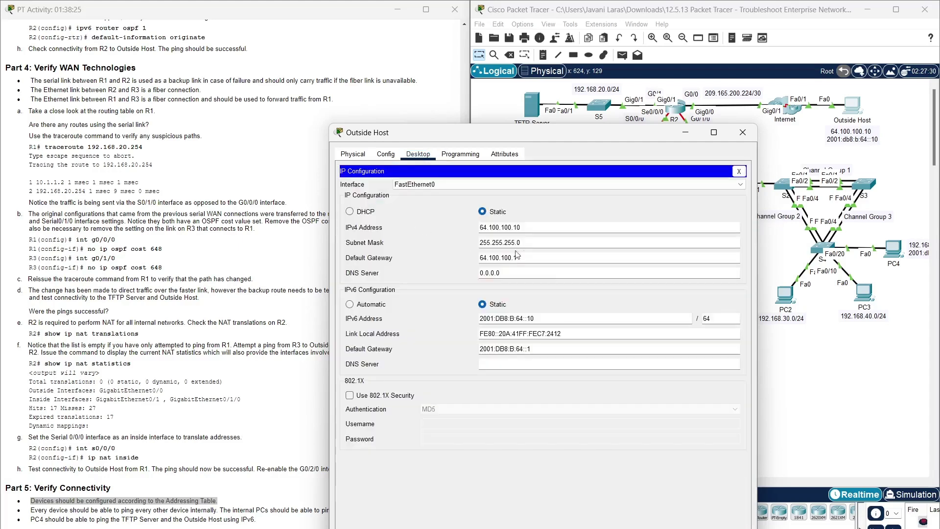
left_click(531, 316)
triple_click(532, 316)
key("ctrl+c")
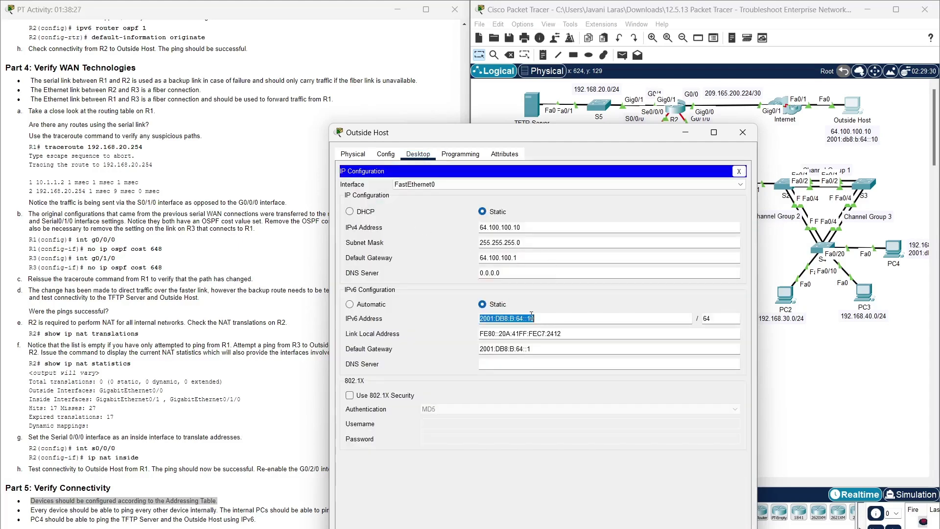
left_click(743, 133)
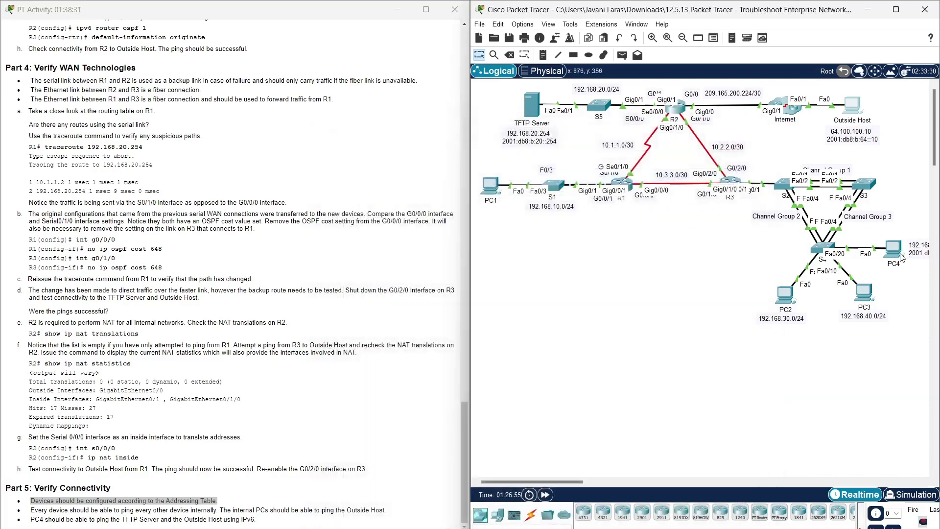
- Ping 2001:DB8:B:64::10 from PC4's Command Prompt with 0% loss
left_click(894, 249)
left_click(596, 211)
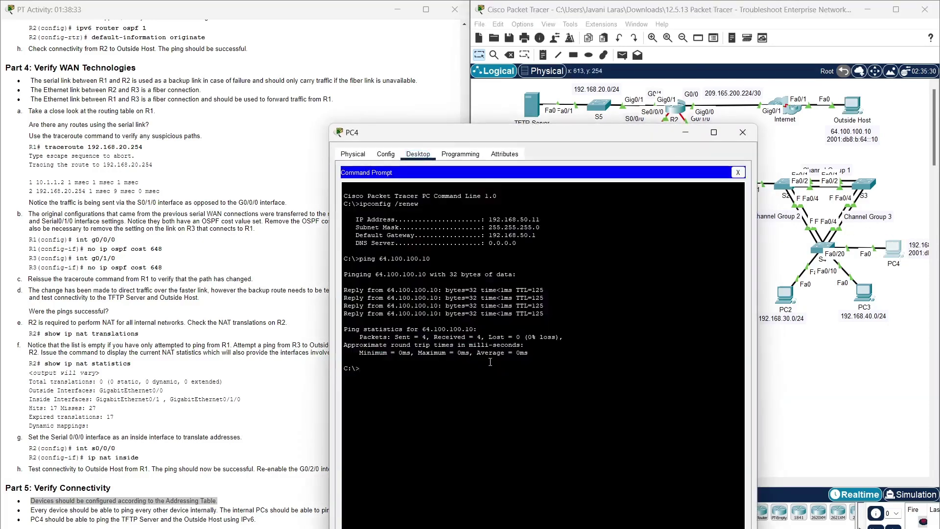
type("ping")
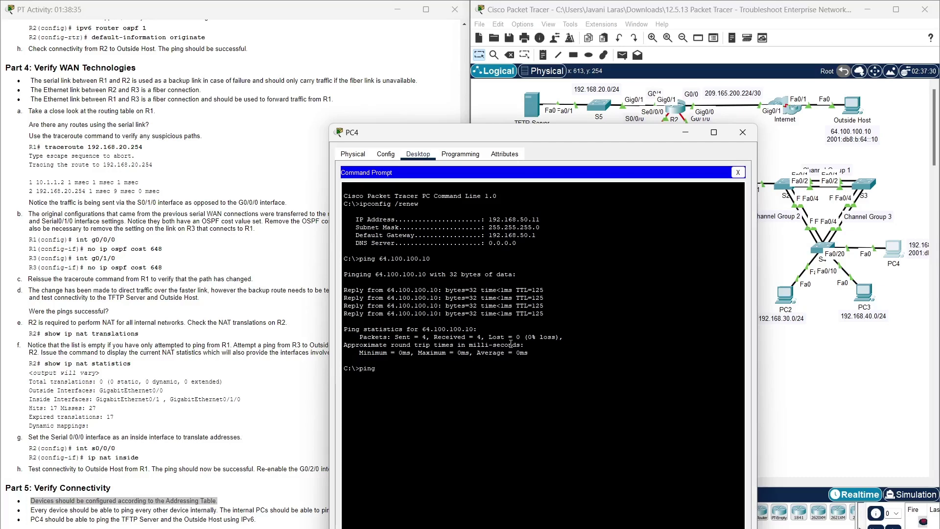
right_click(486, 413)
left_click(511, 431)
key("Return")
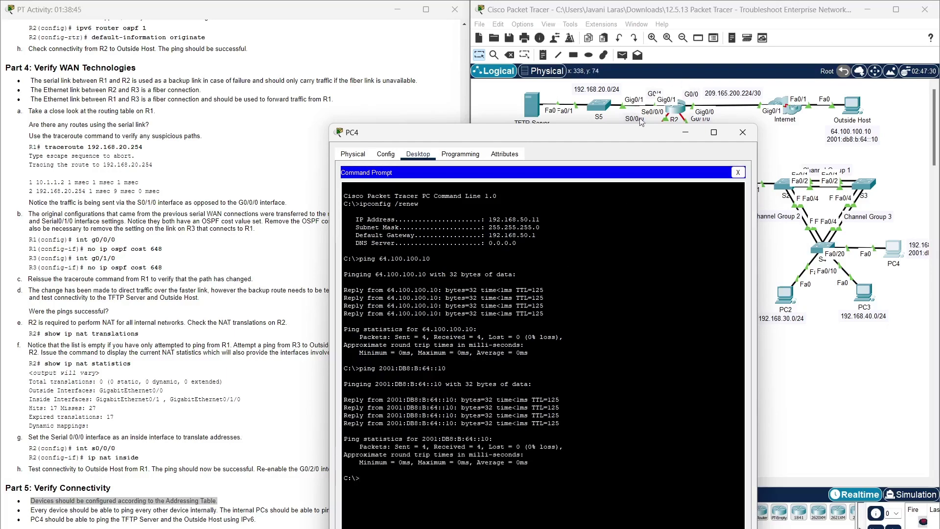
left_click(740, 137)
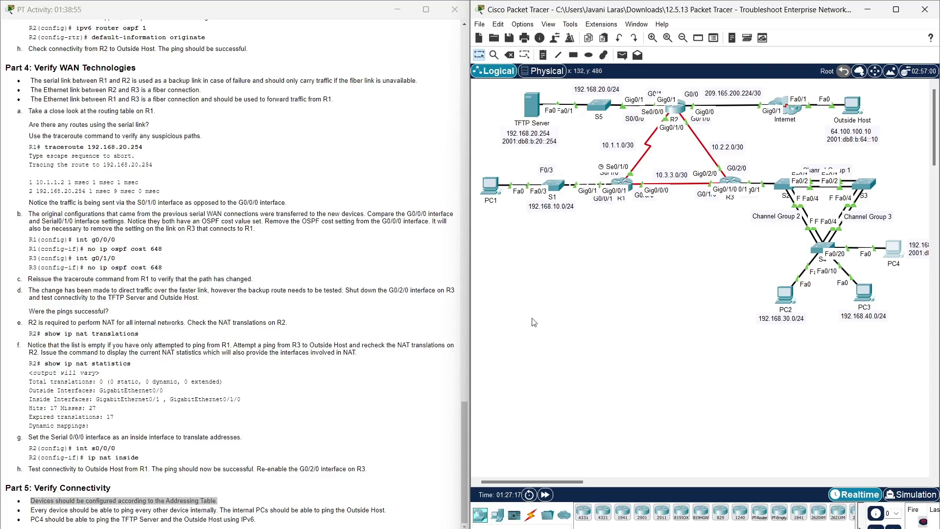
- Return to the PT Activity instructions and review them
left_click(348, 408)
scroll(349, 409, "up", 1)
scroll(328, 391, "down", 1)
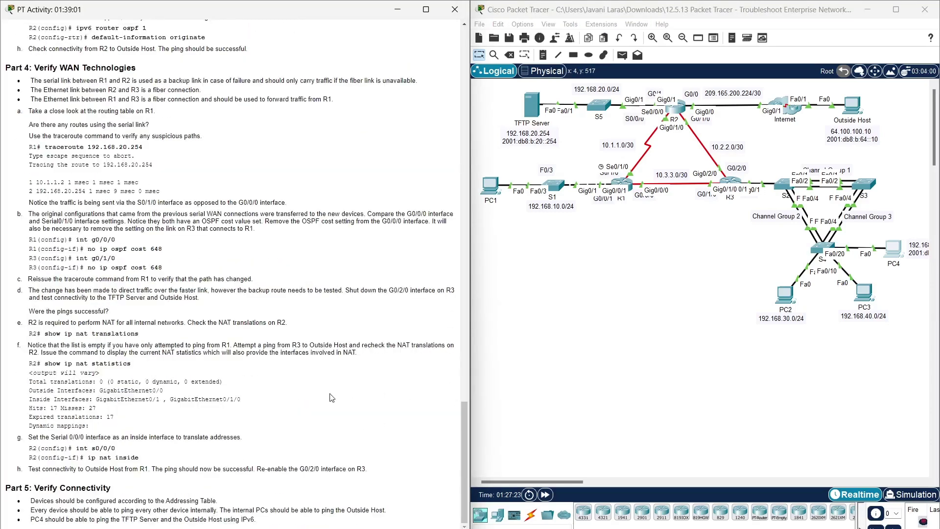